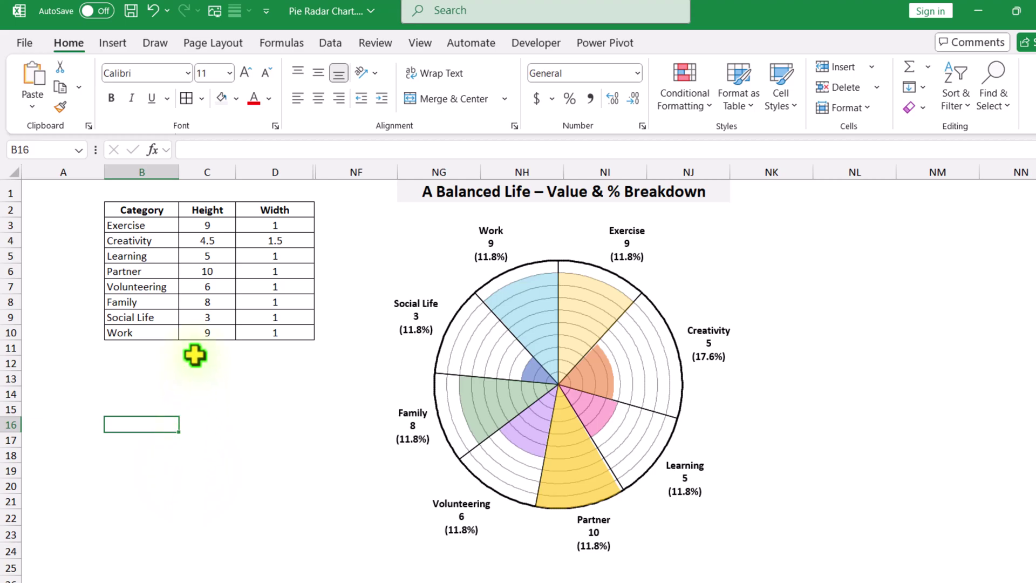
Set the Exercise category's height to 6.5 and its width to 2 in the chart data table
left_click(207, 225)
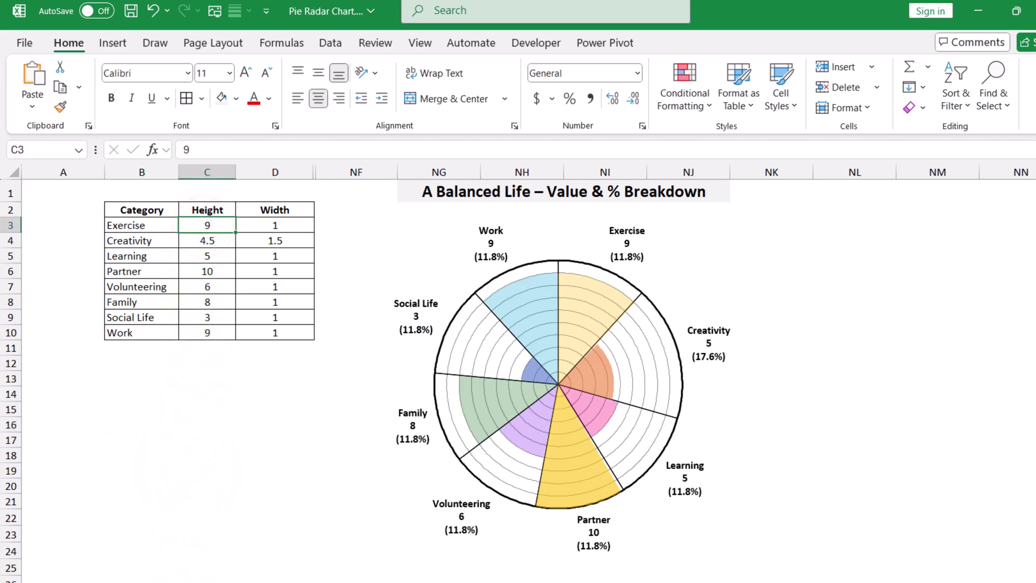
type("6.5")
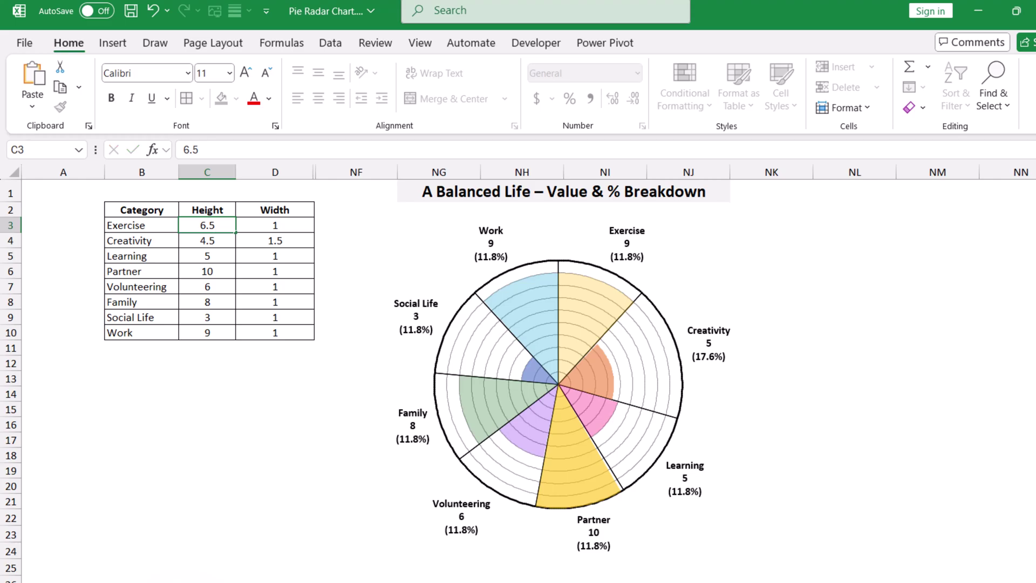
key("Return")
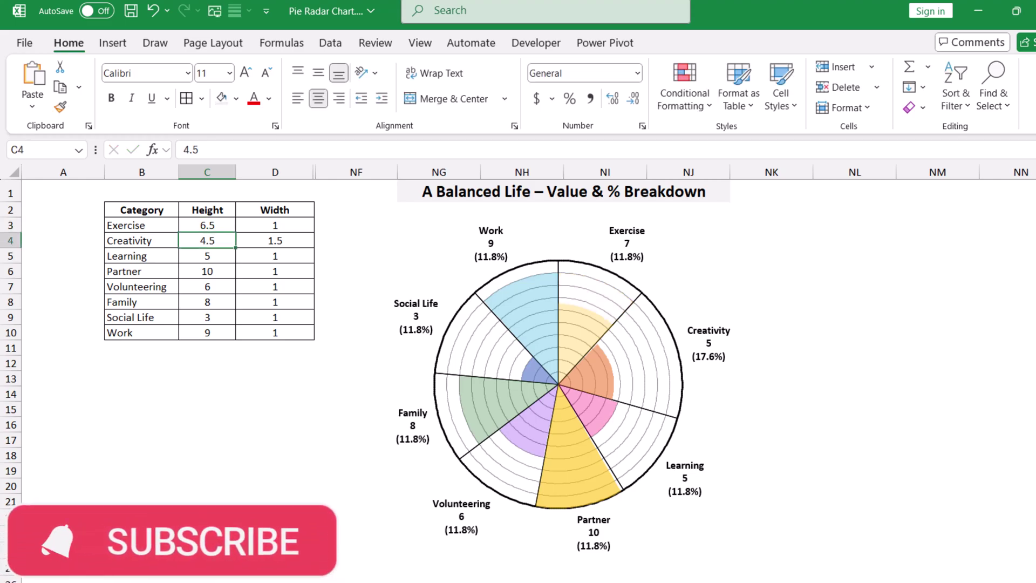
left_click(265, 227)
type("2")
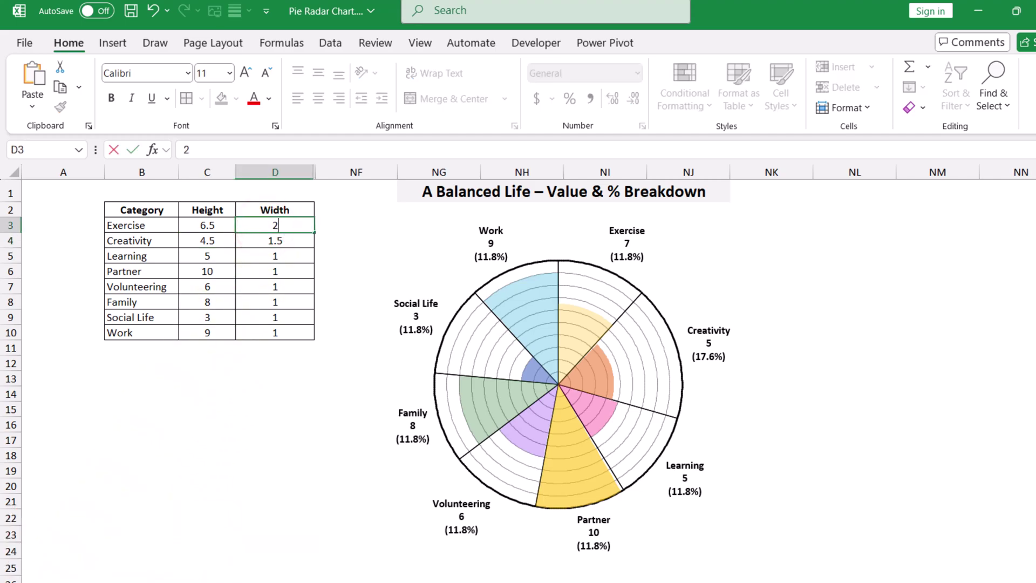
key("Return")
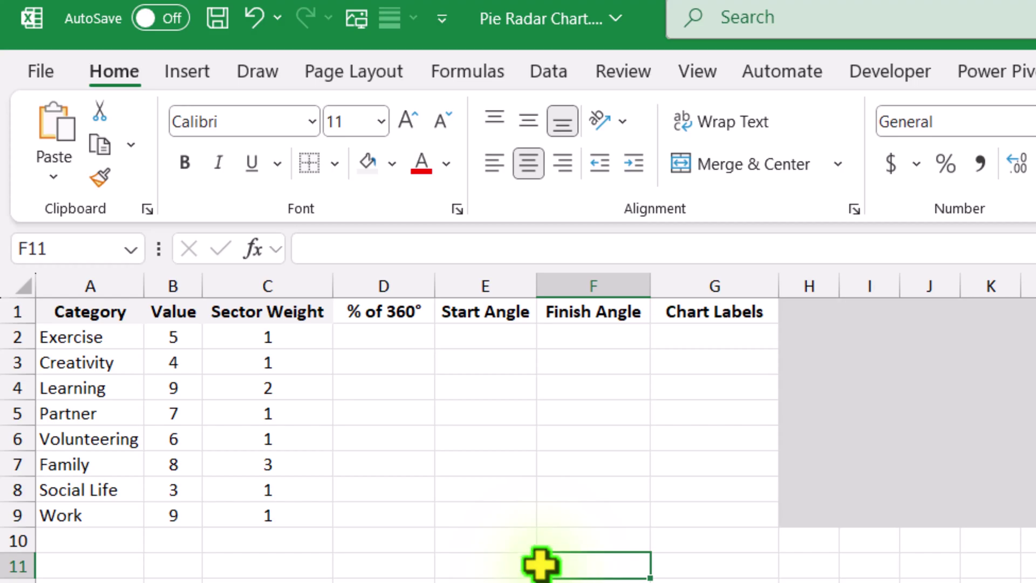
Calculate the % of 360° in D2 with =C2/SUM($C$2:$C$9) and fill the formula down to D9
left_click(379, 341)
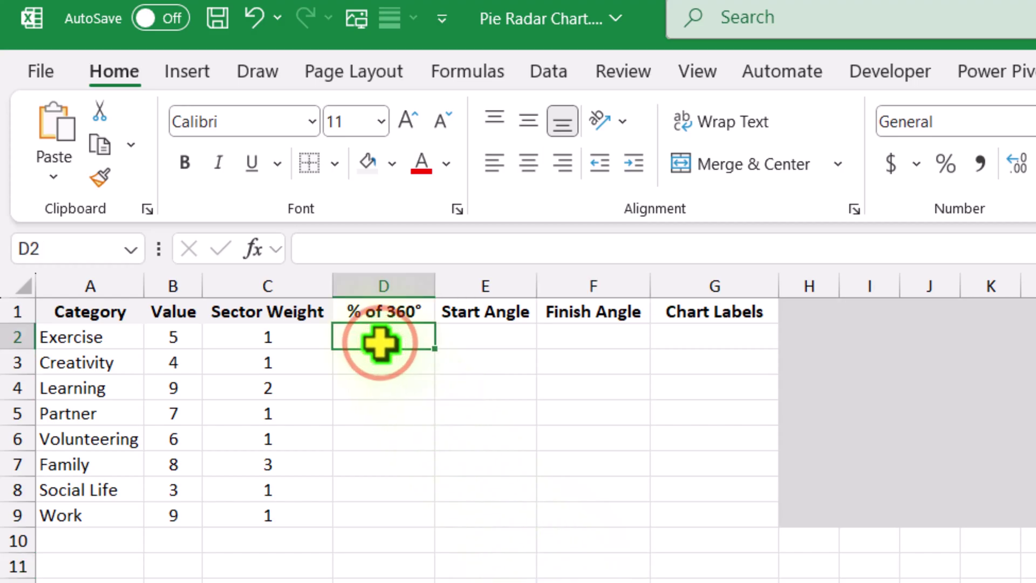
type("=")
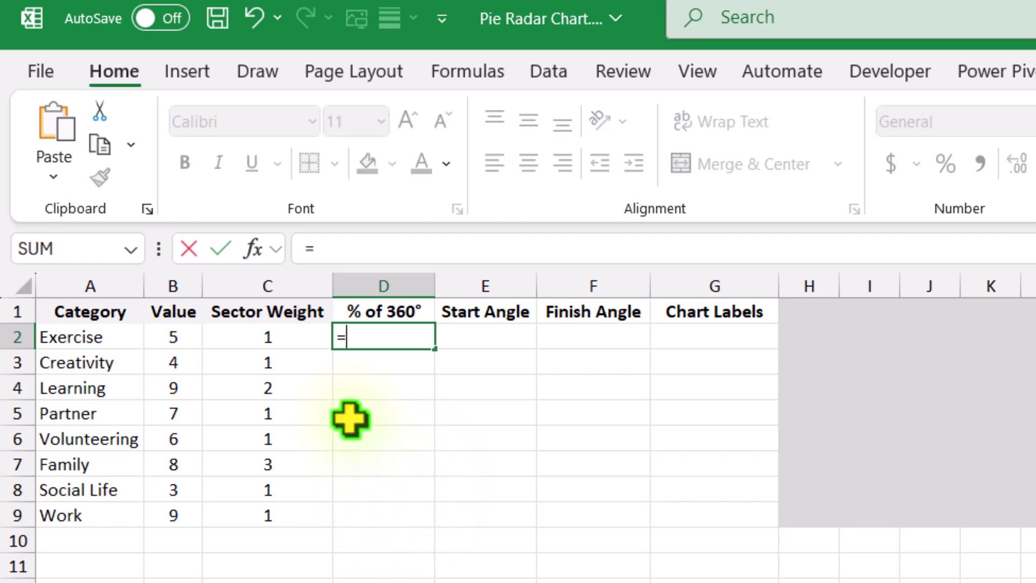
left_click(303, 337)
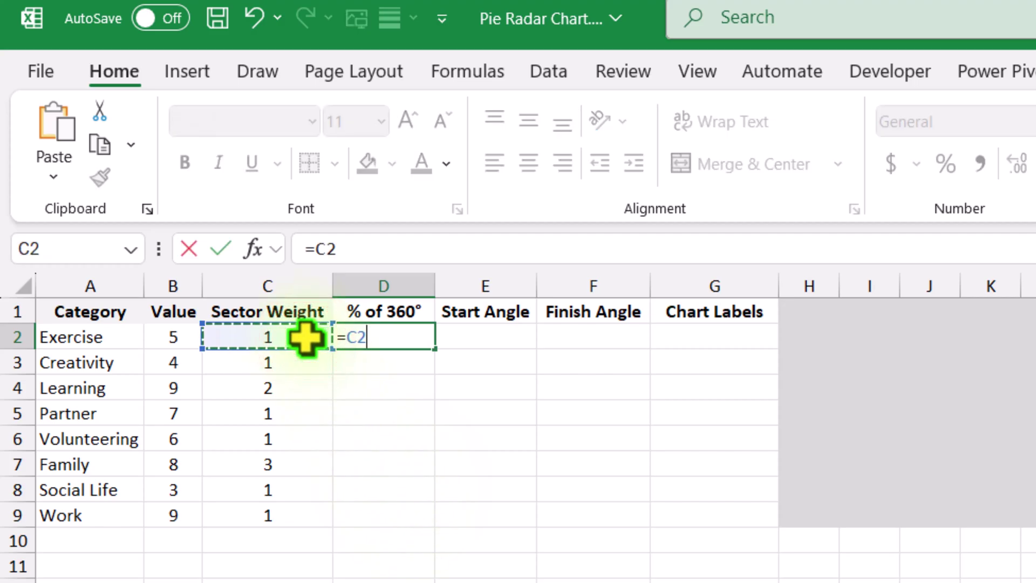
type("/sum(")
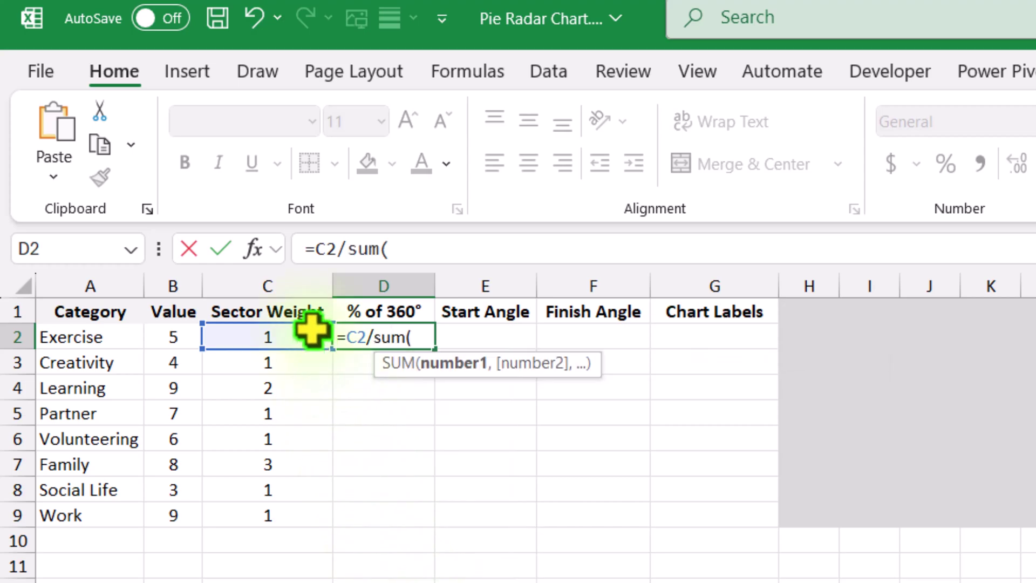
left_click_drag(308, 338, 317, 514)
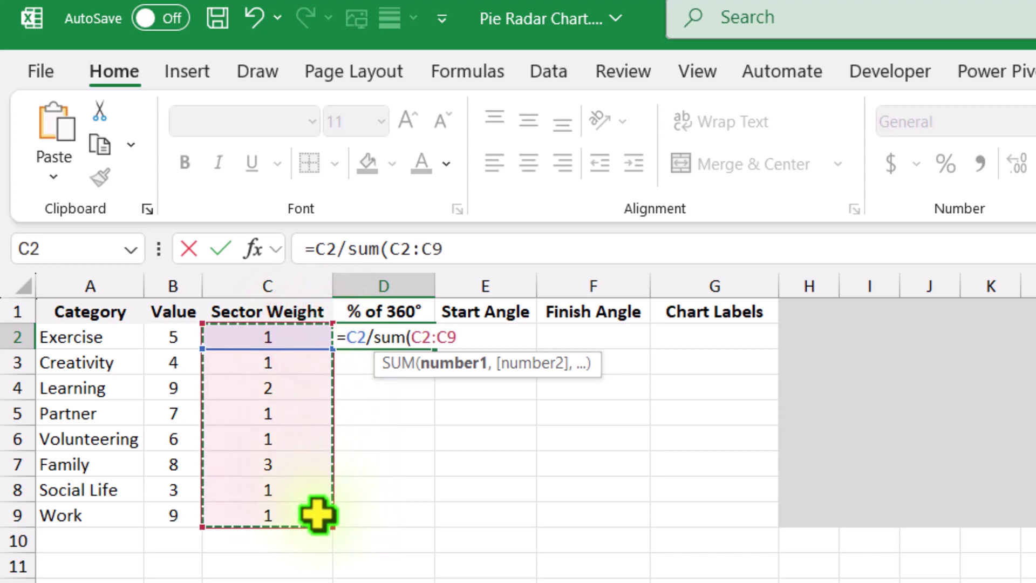
key("F4")
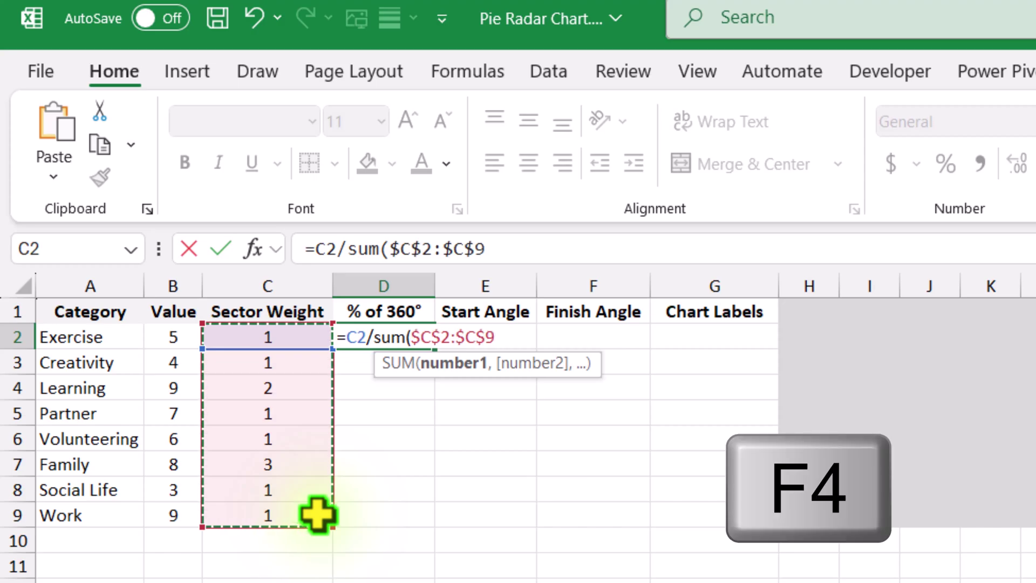
type(")")
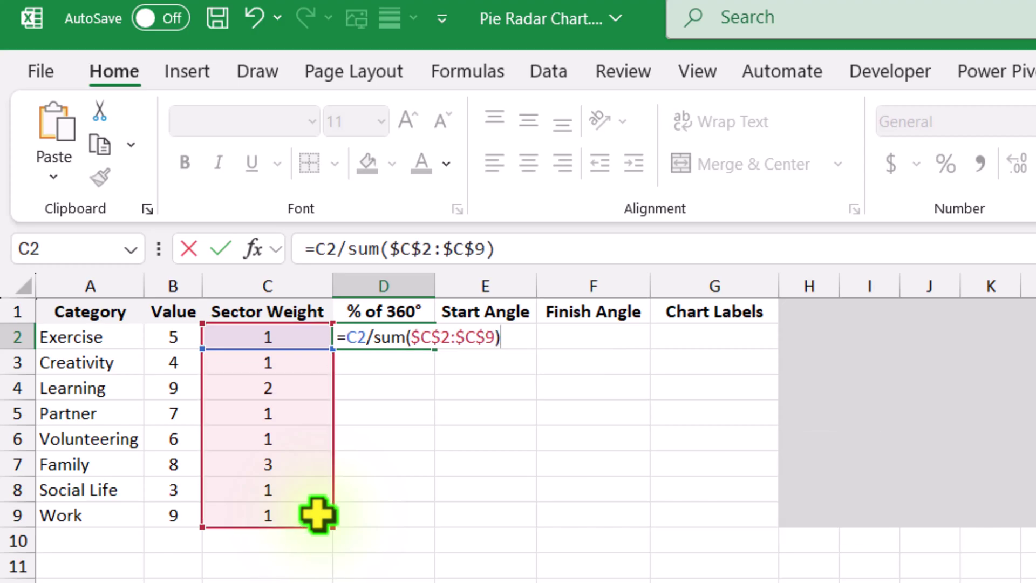
key("Return")
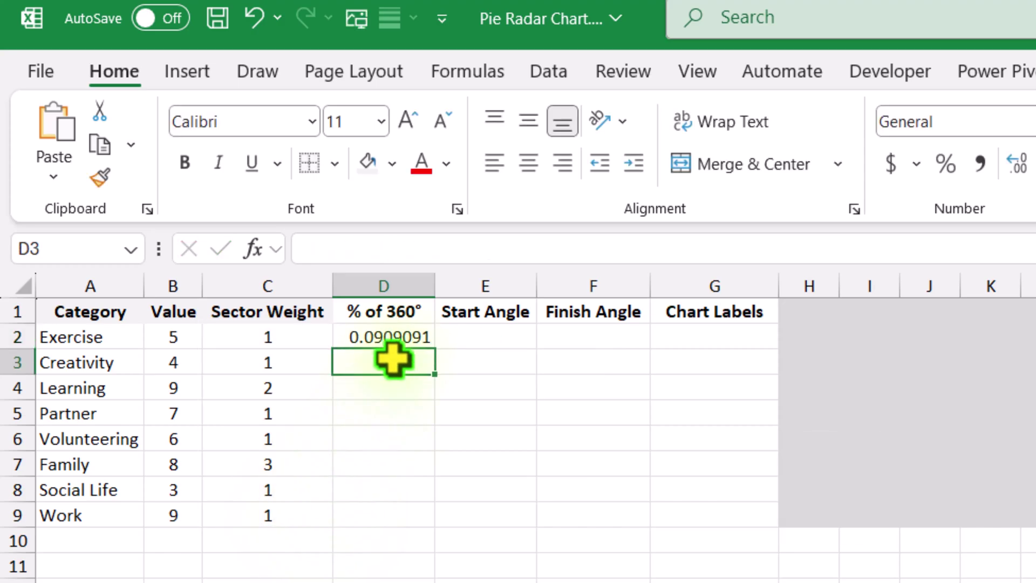
left_click(406, 331)
left_click_drag(433, 348, 437, 527)
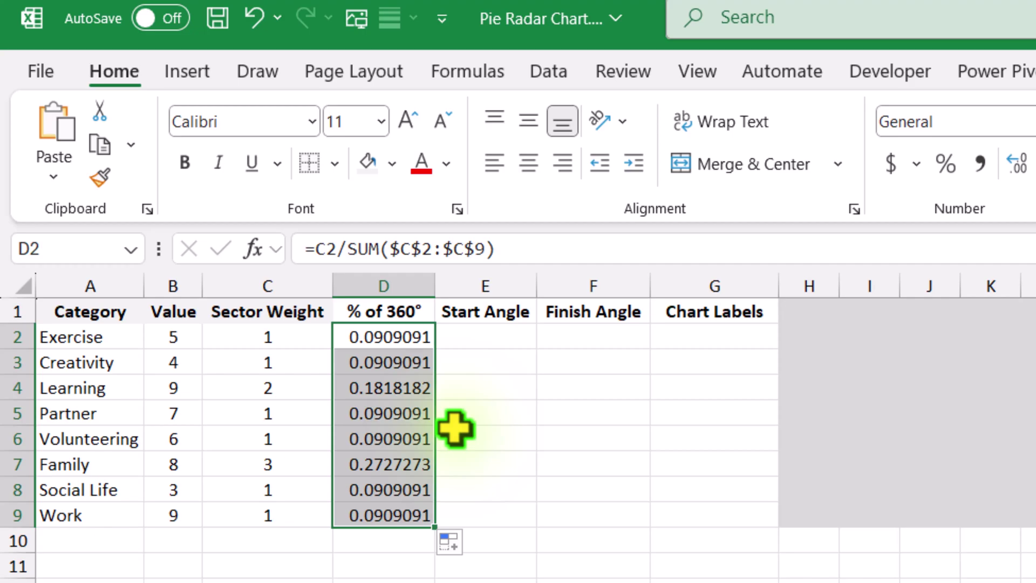
Enter 0 as the Exercise start angle in E2 and the finish angle formula =360*SUM($D$2:D2) in F2
left_click(496, 342)
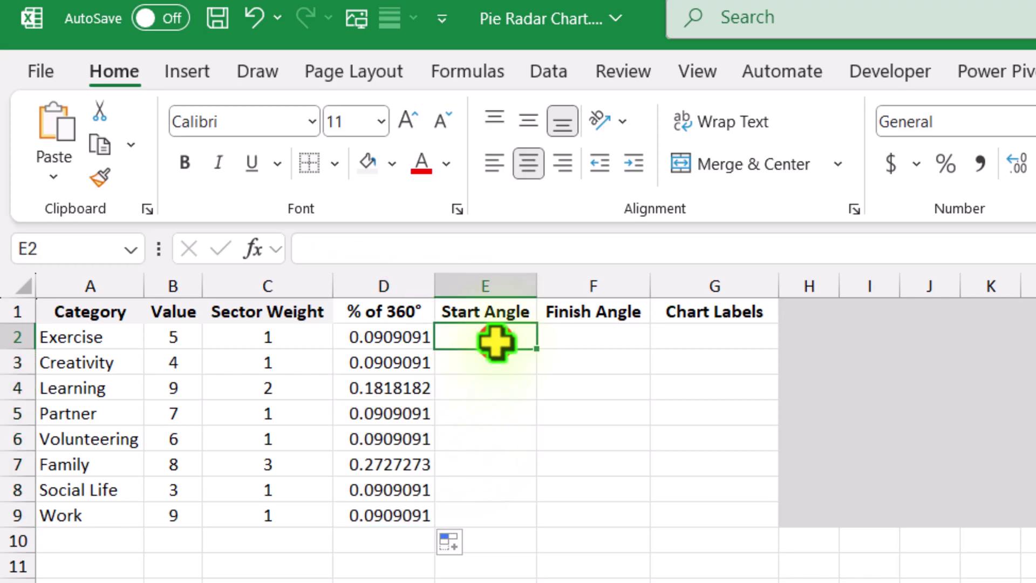
type("0")
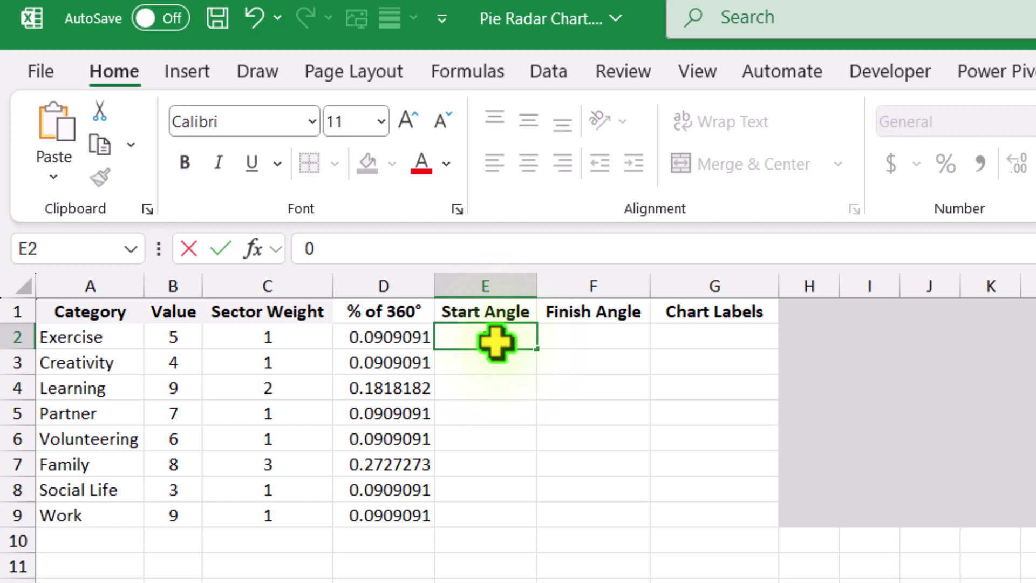
left_click(576, 335)
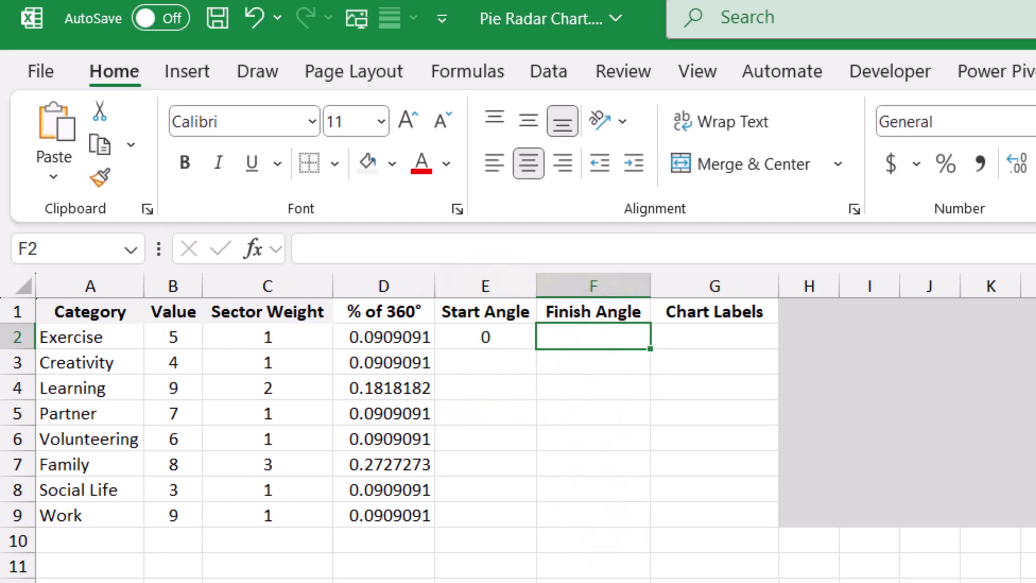
type("=")
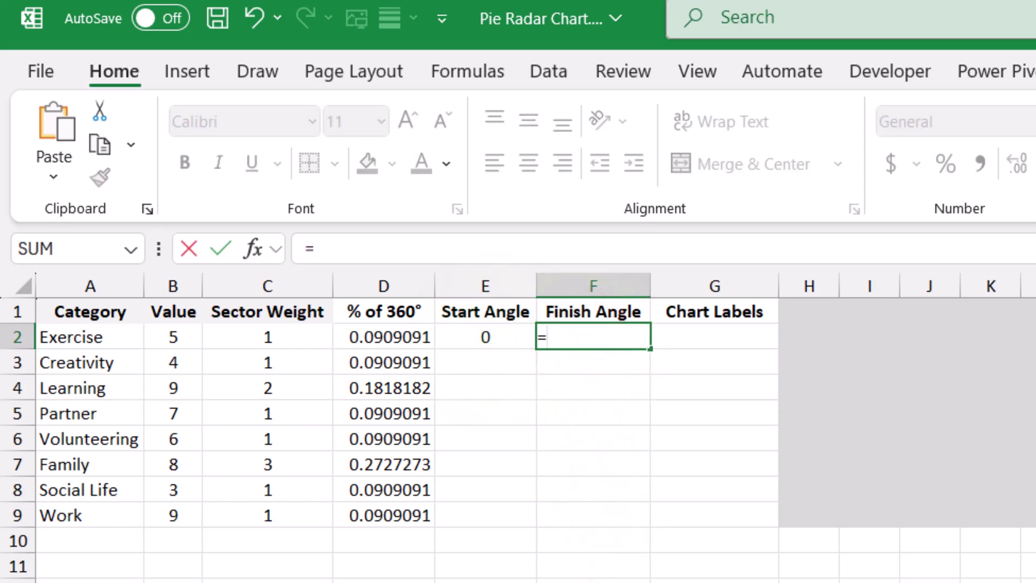
type("360")
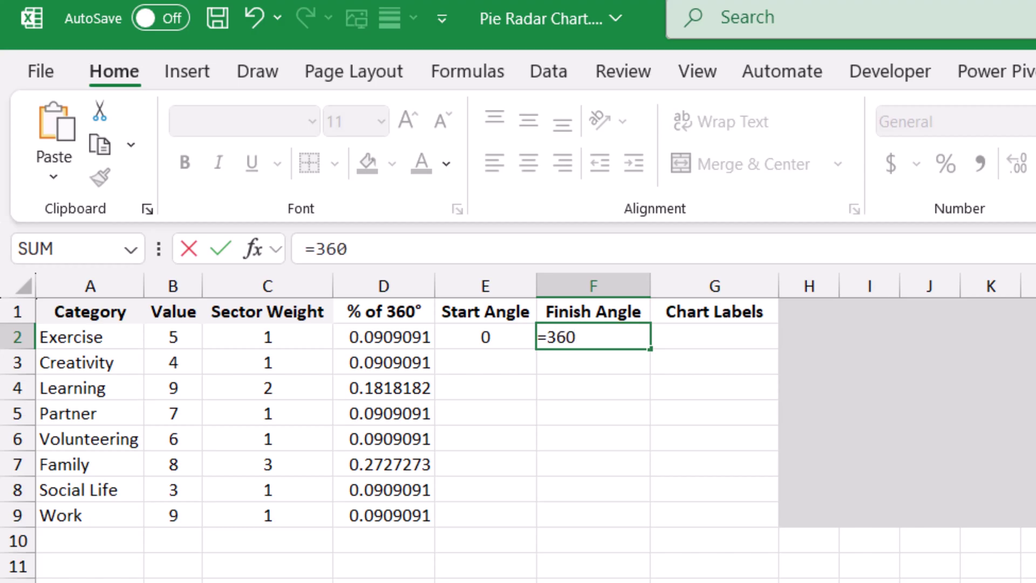
type("*sum(")
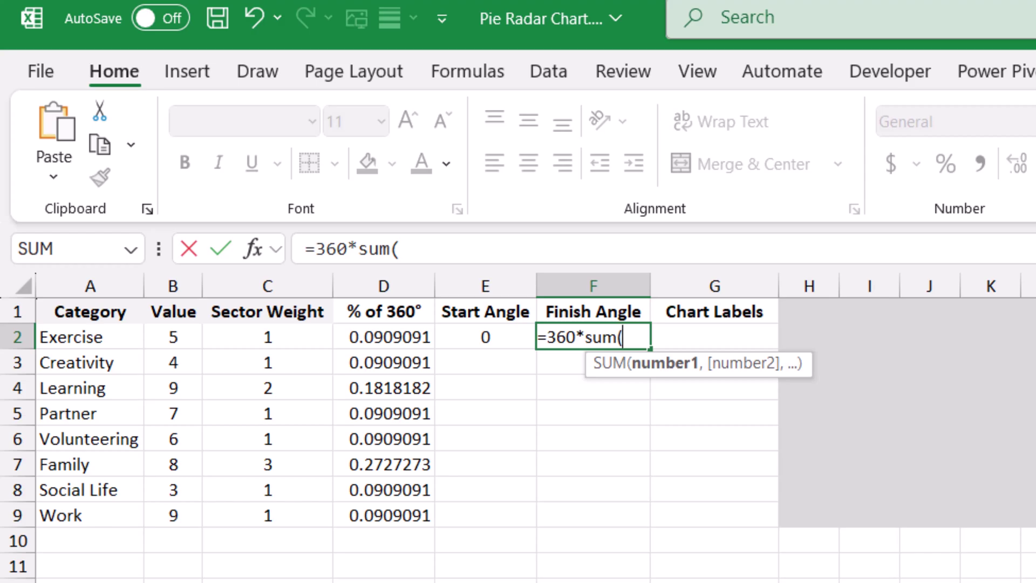
left_click(416, 337)
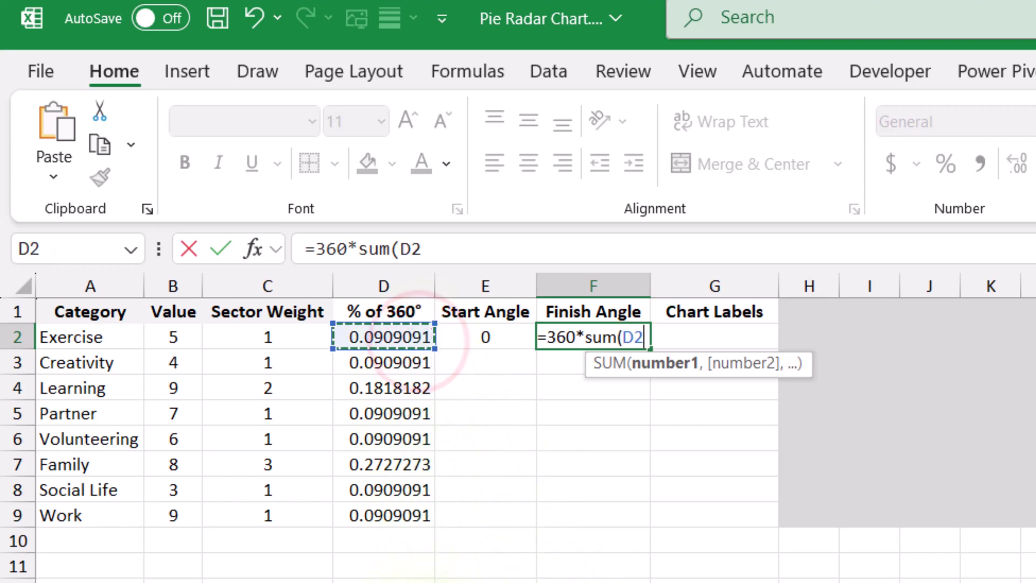
type(":D2")
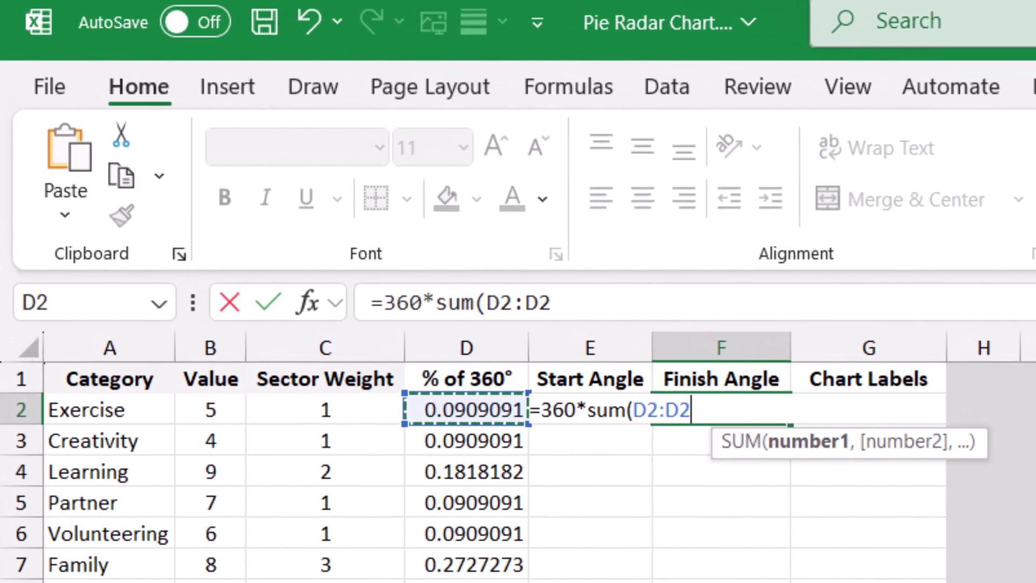
left_click(647, 413)
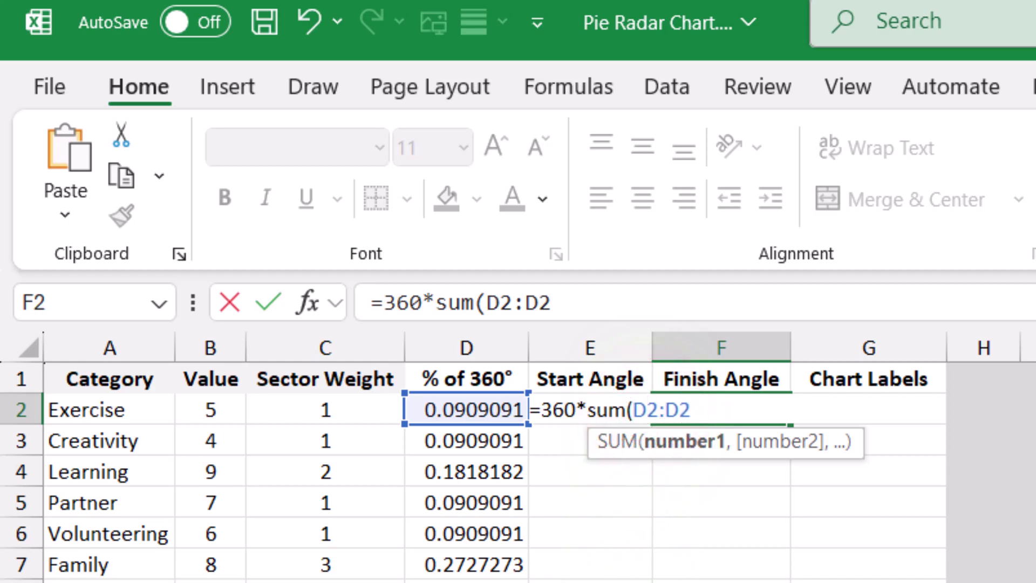
key("F4")
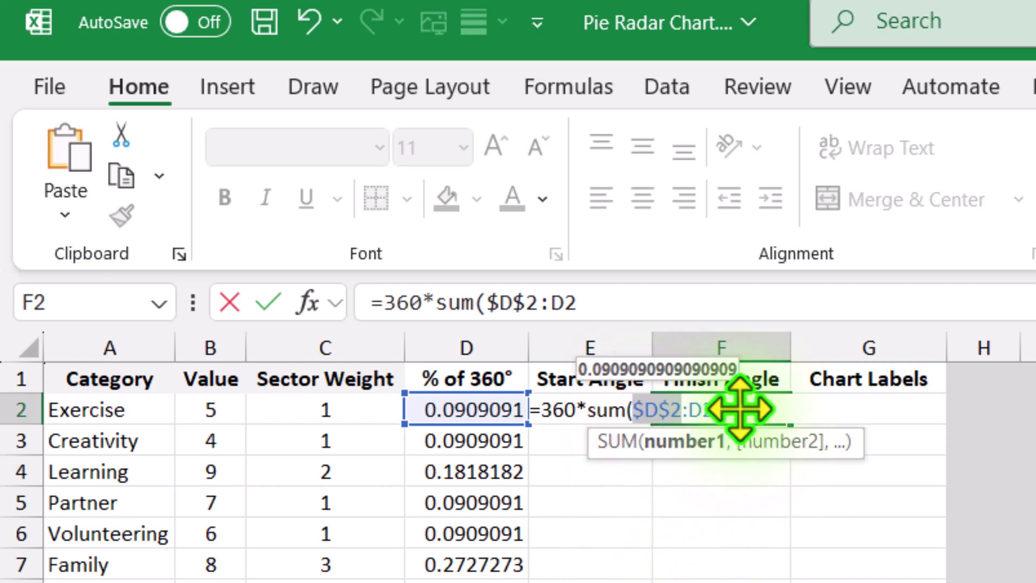
key("End")
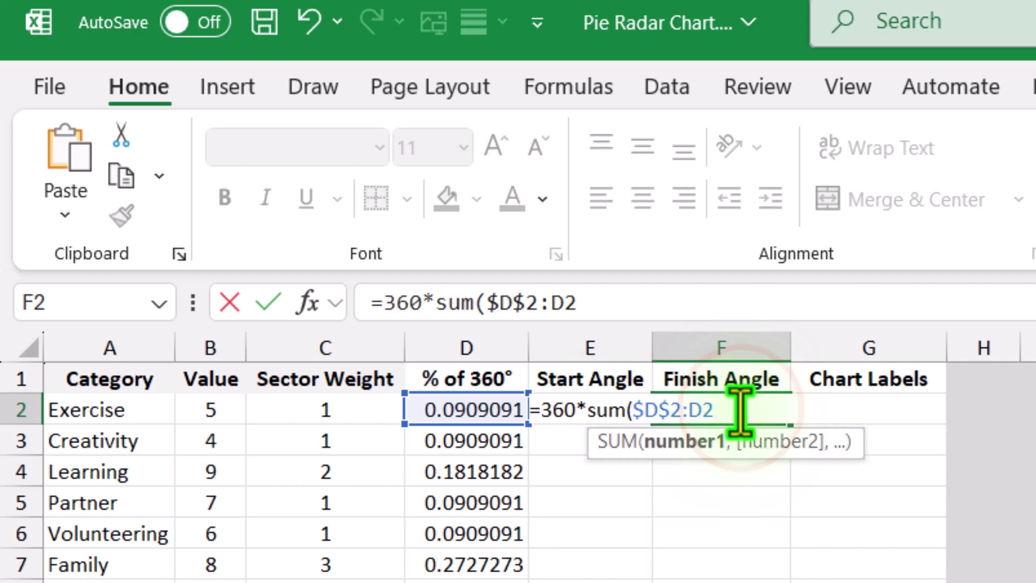
type(")")
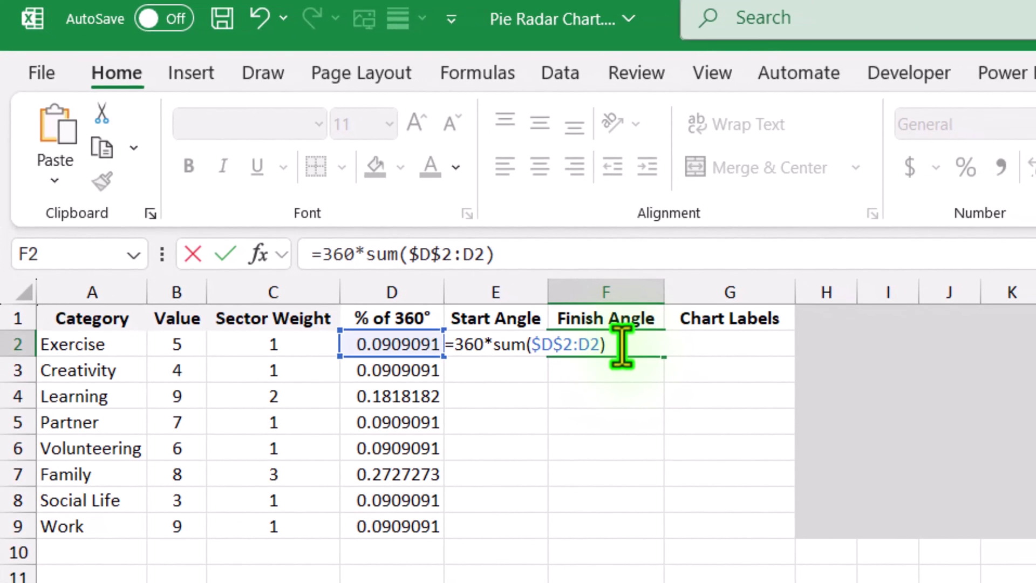
key("Return")
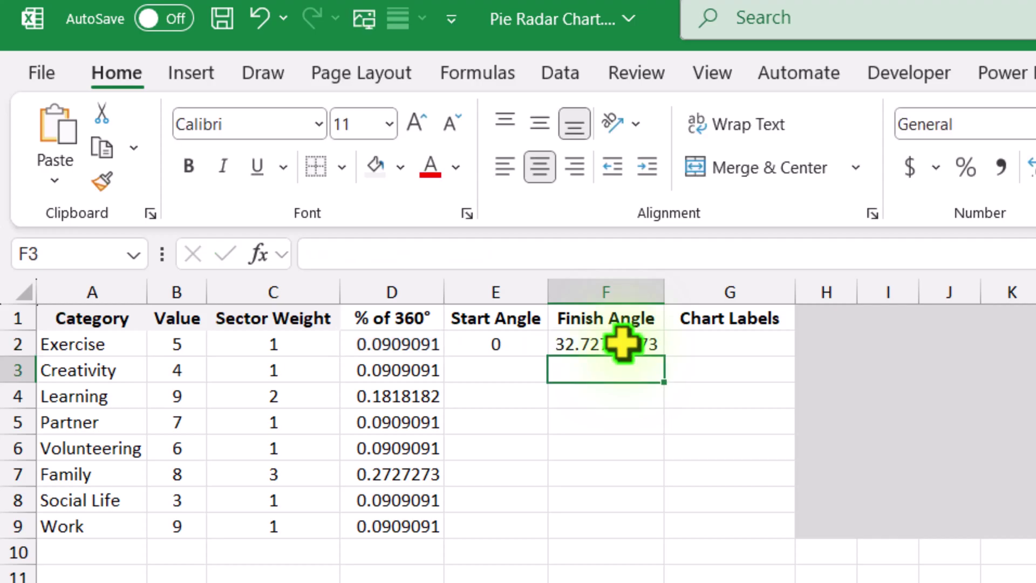
Fill the finish angle formula from F2 down to F9 and check the copied formula in F5
left_click(656, 348)
double_click(664, 357)
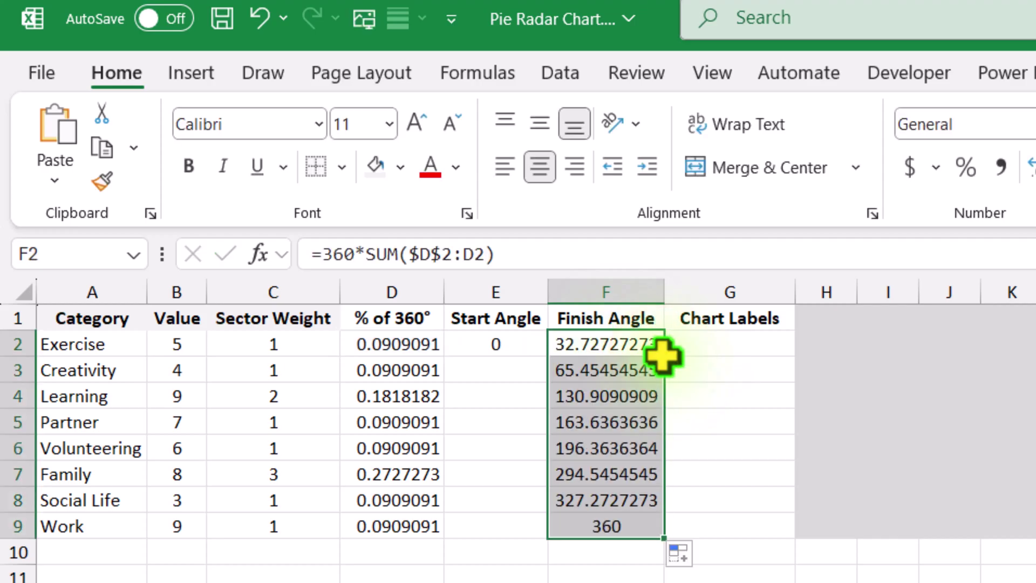
double_click(641, 421)
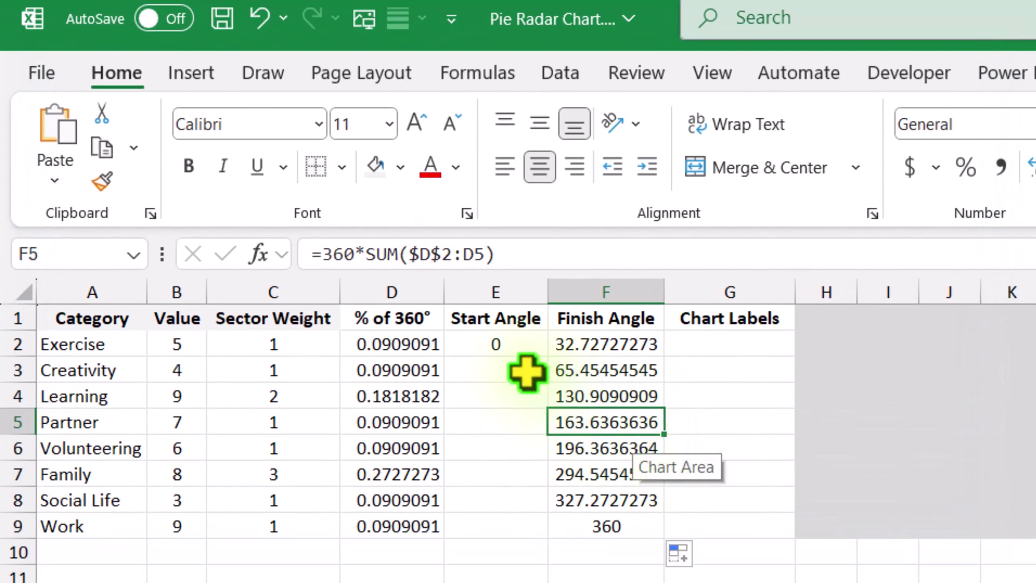
Enter =F2 as the Creativity start angle in E3 and fill the formula down to E9
left_click(526, 371)
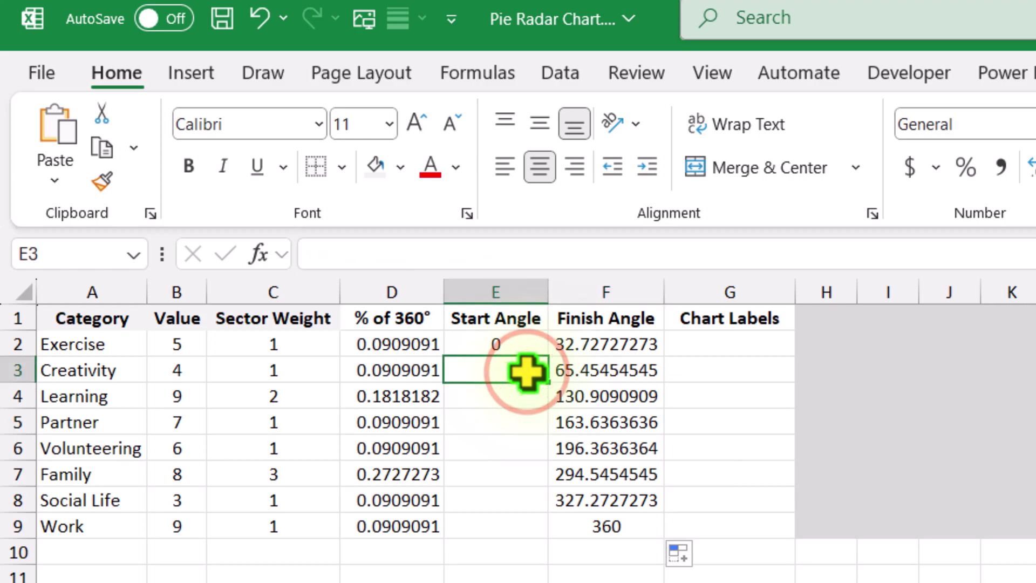
type("=")
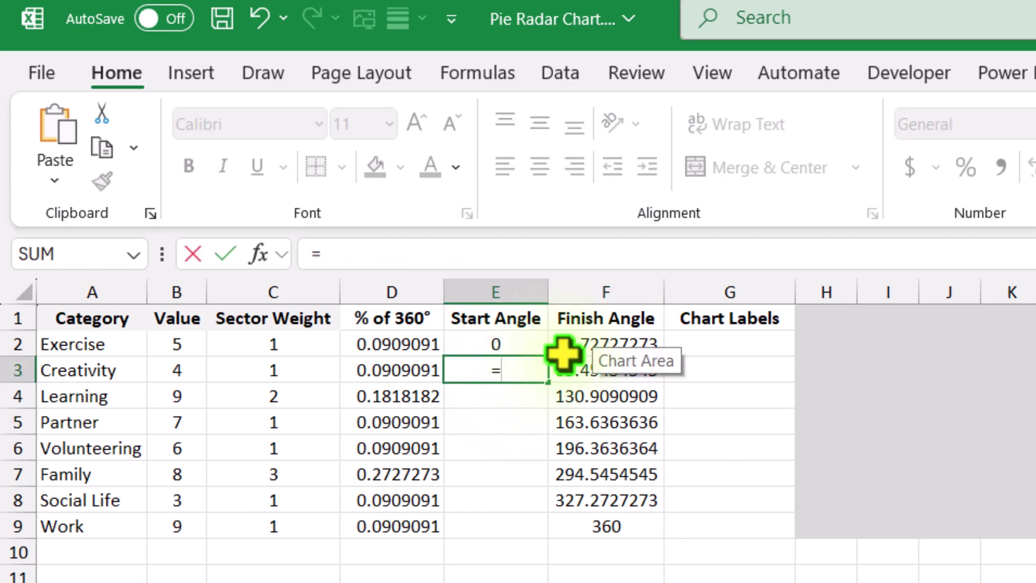
left_click(592, 340)
key("Return")
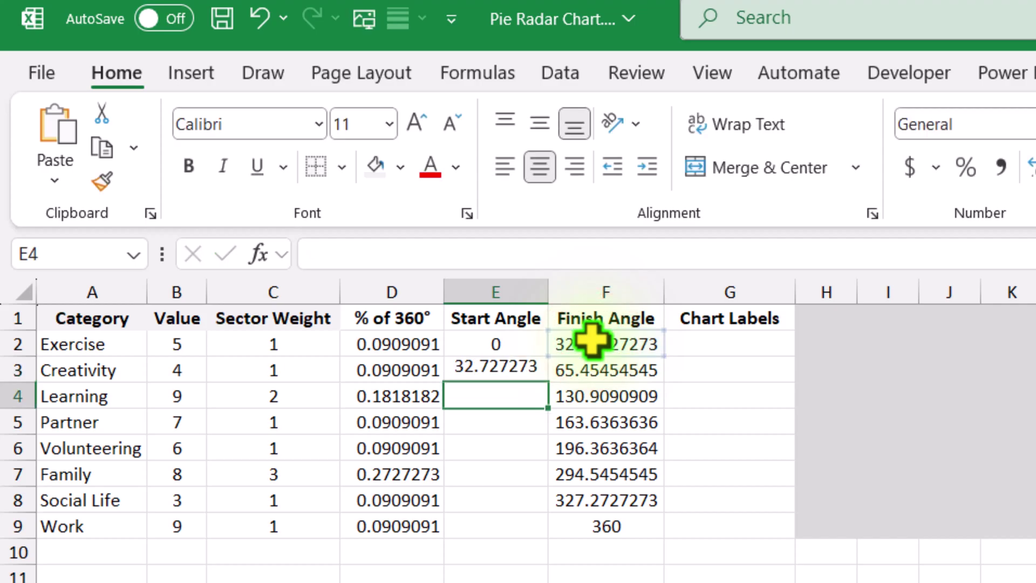
left_click(526, 371)
left_click_drag(547, 381, 545, 531)
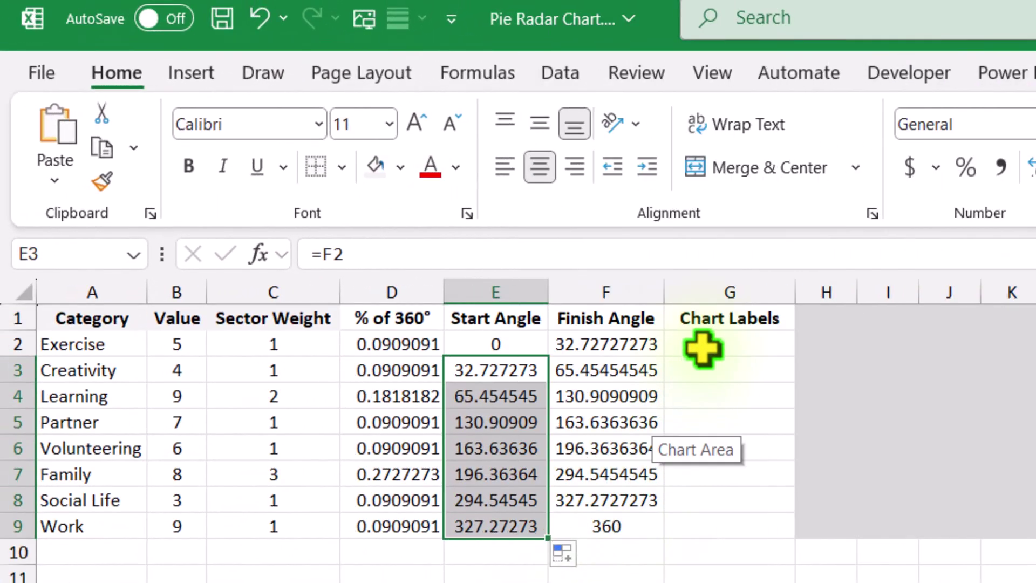
Enter =A2 as the Exercise chart label in G2 and fill the formula down to G9
left_click(703, 349)
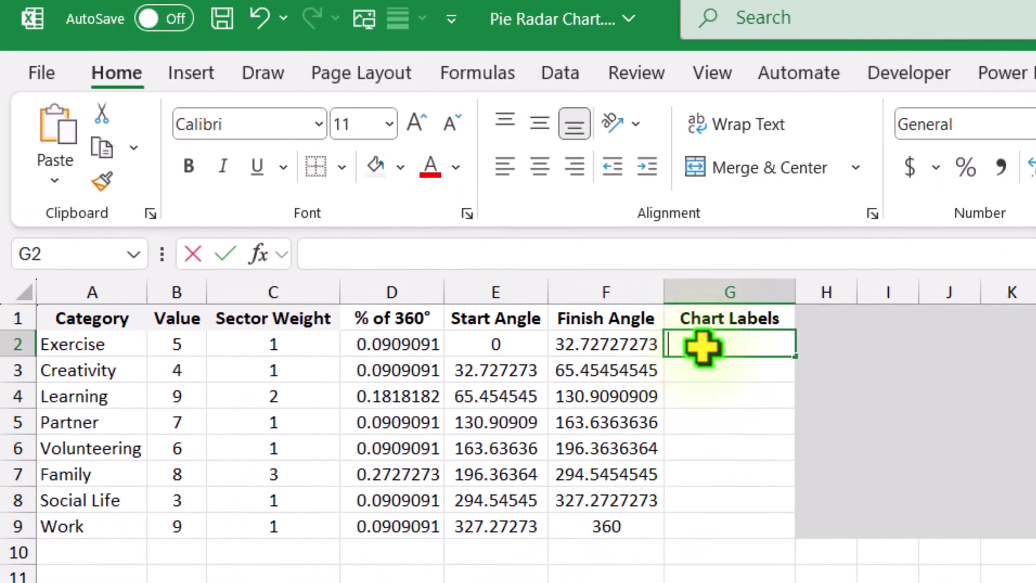
type("=")
left_click(95, 345)
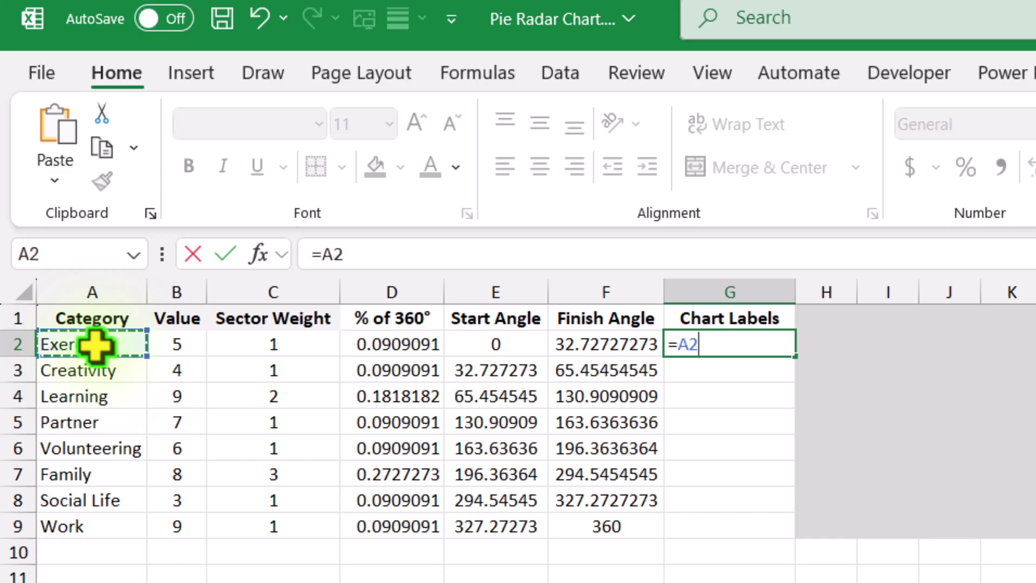
key("Return")
left_click(754, 343)
left_click_drag(797, 360, 763, 535)
left_click(862, 582)
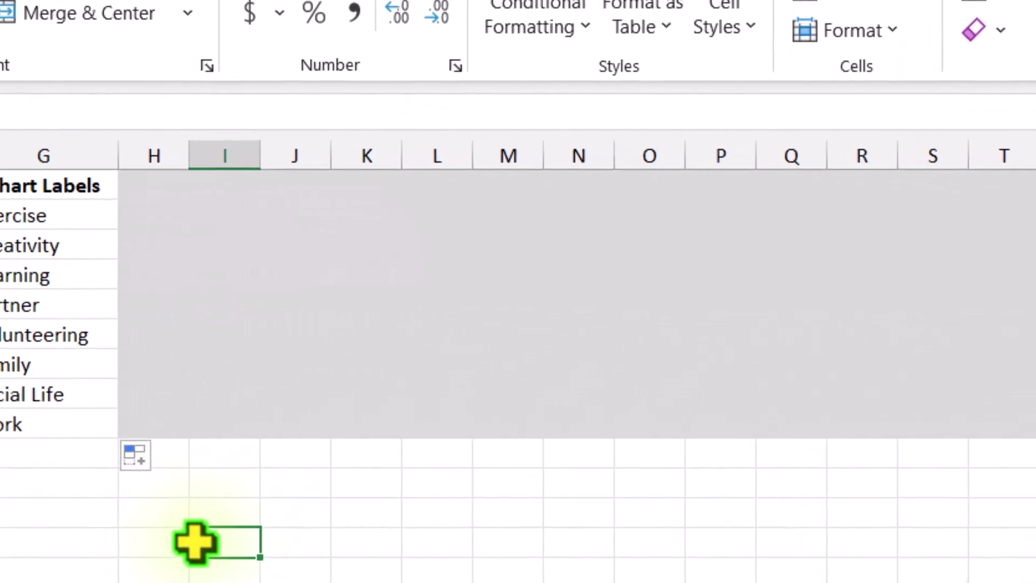
Generate the degree headers across row 1 by entering =SEQUENCE(1,361,0,1) in H1
left_click(155, 188)
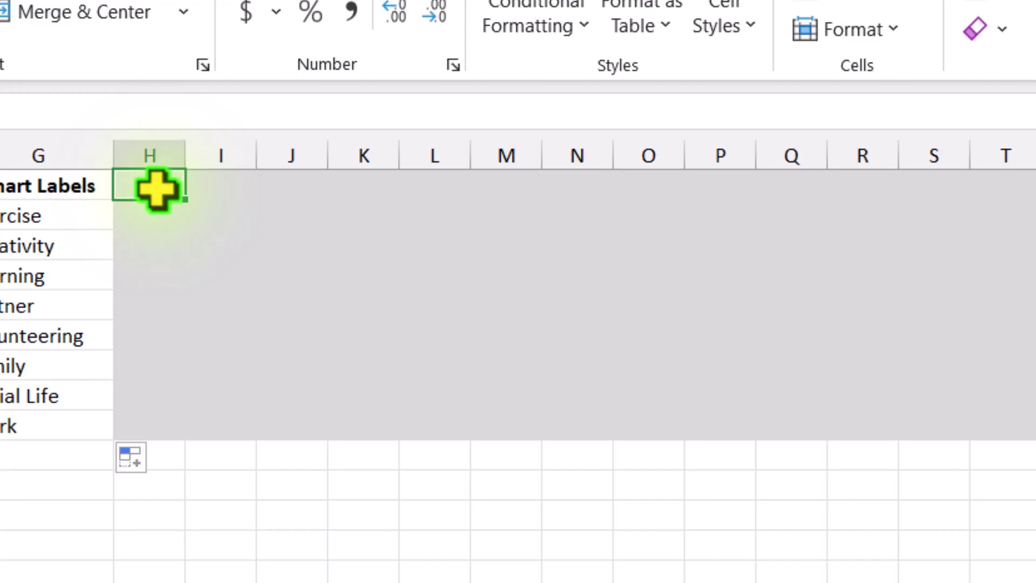
type("=seq")
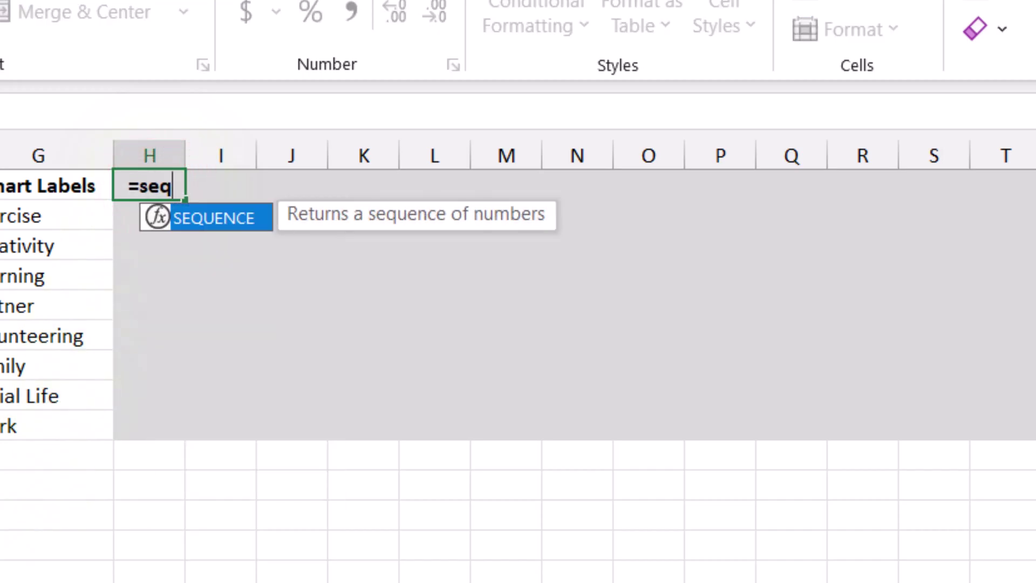
double_click(229, 207)
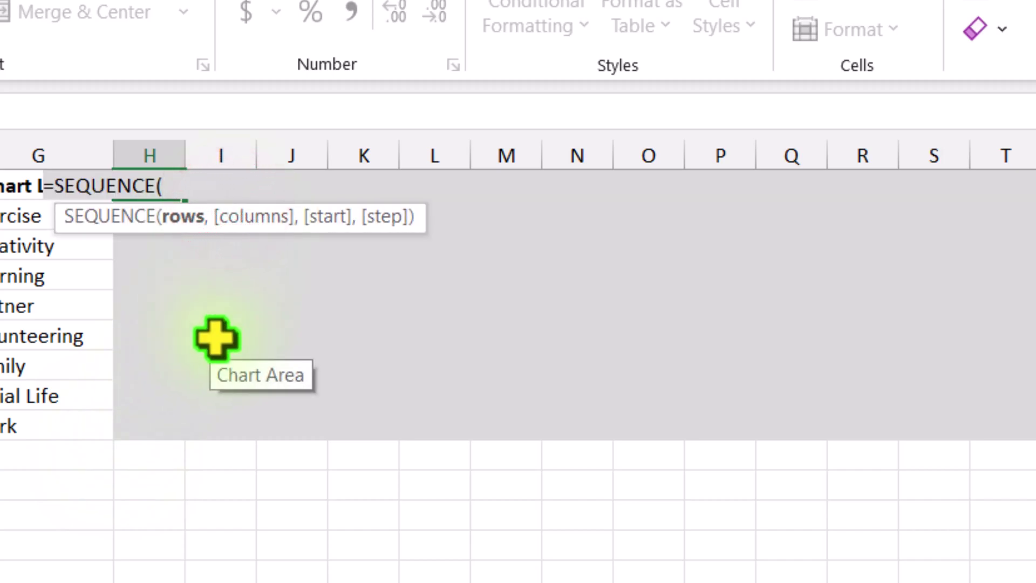
type("1,36")
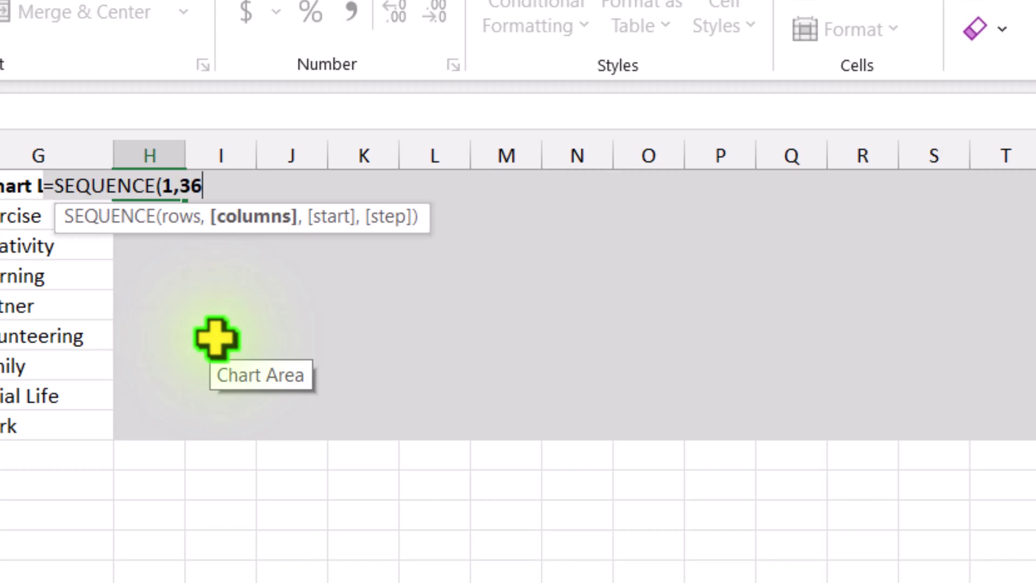
type("1,")
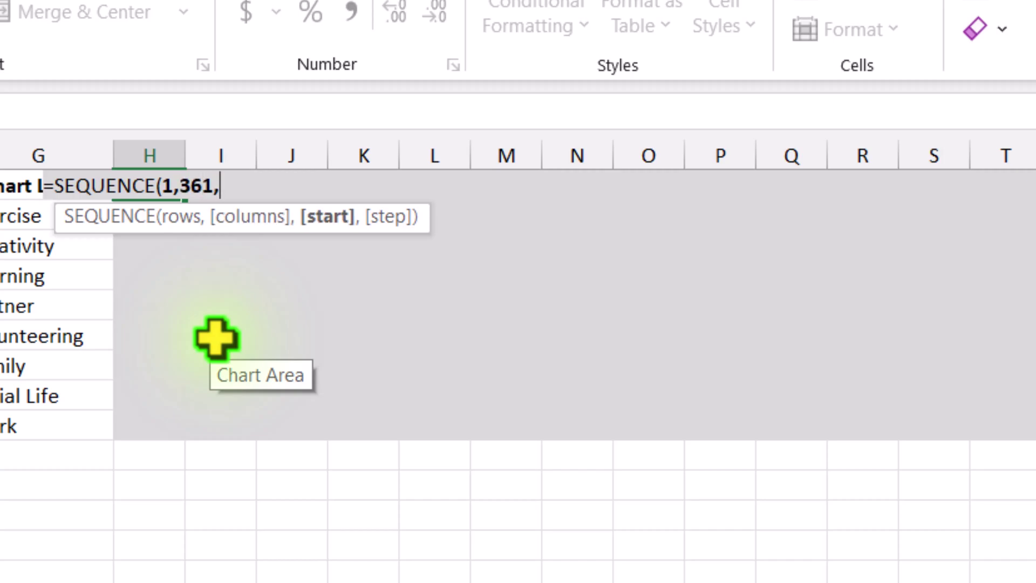
type("0,")
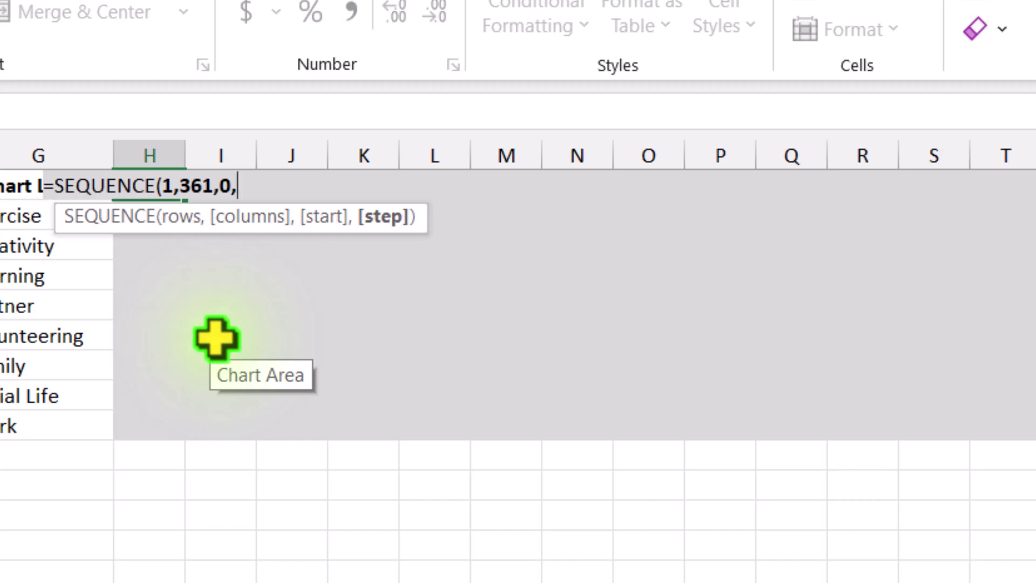
type("1")
type(")")
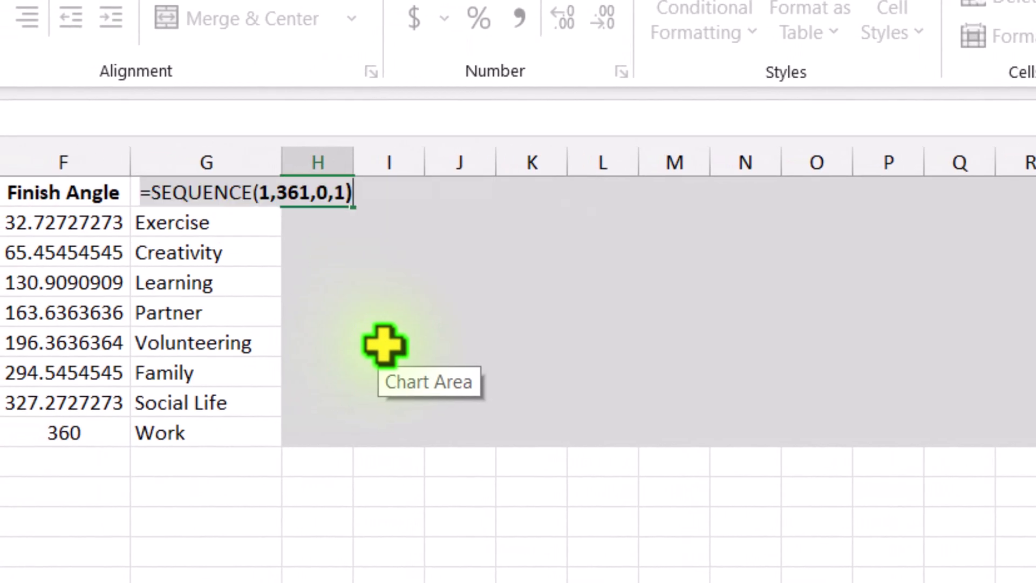
key("Return")
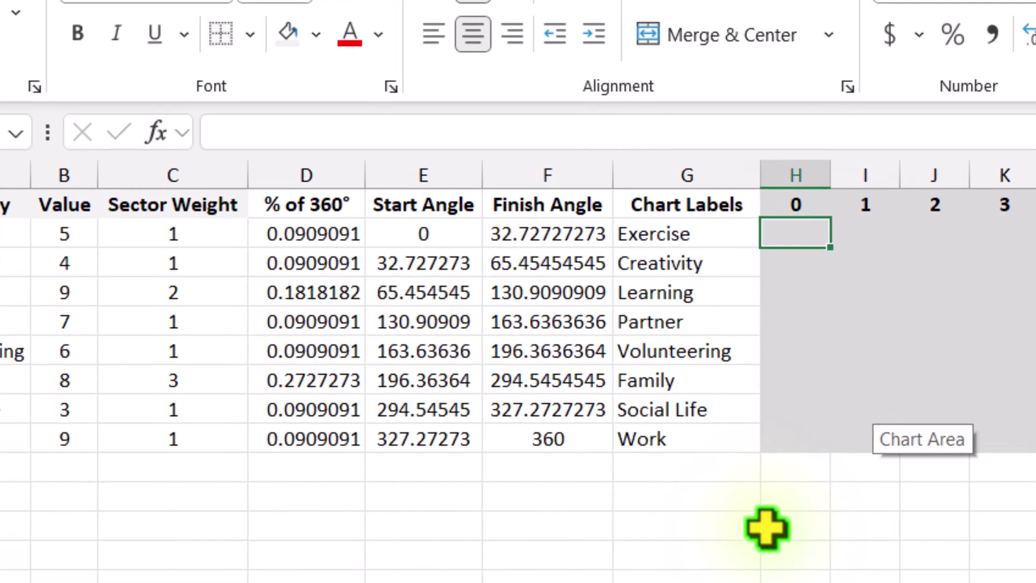
Begin an IF formula in H2 with a nested AND test that starts with the row-locked reference H$1, enlarging the formula editing area
type("=if")
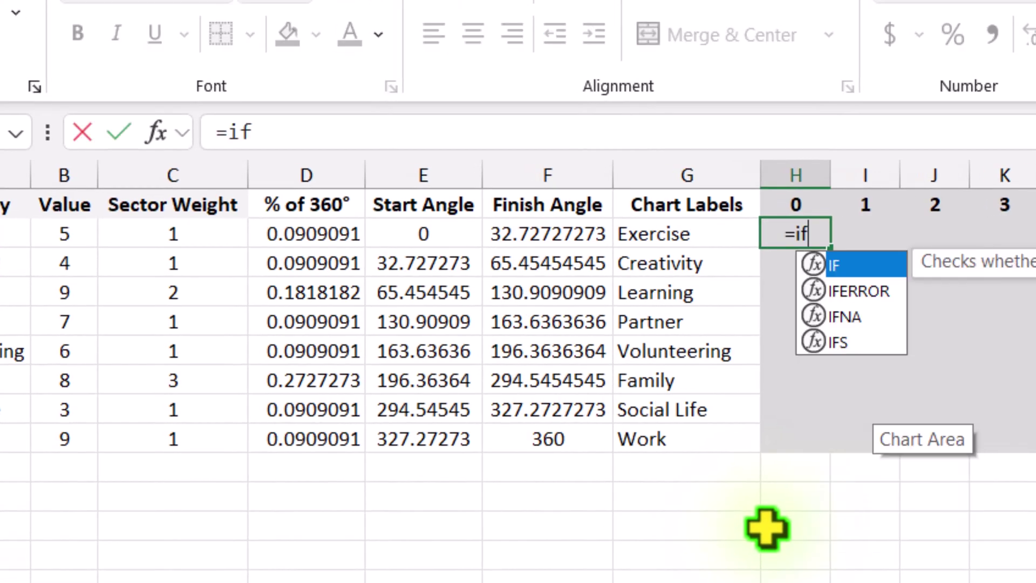
type("(and")
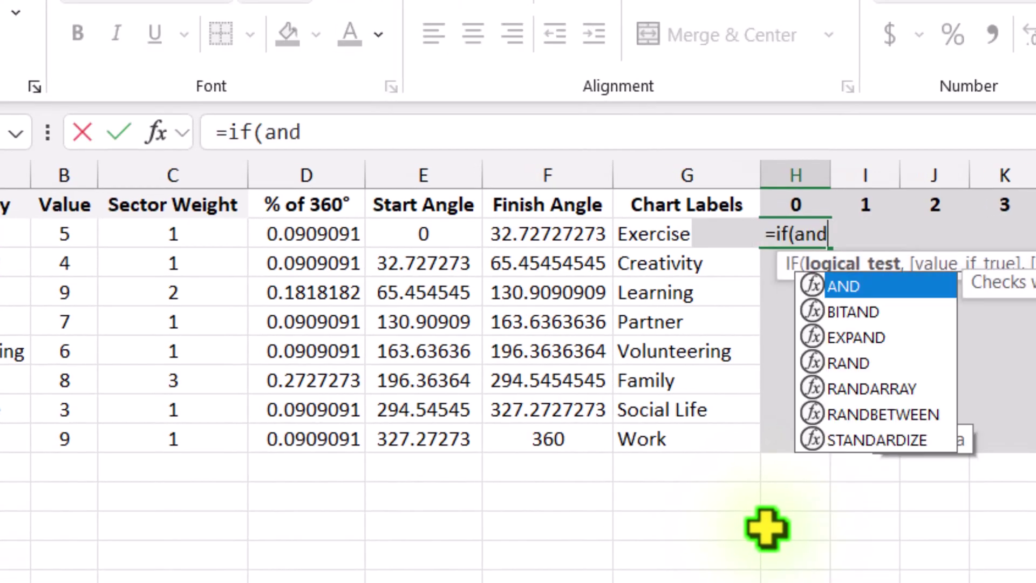
type("(")
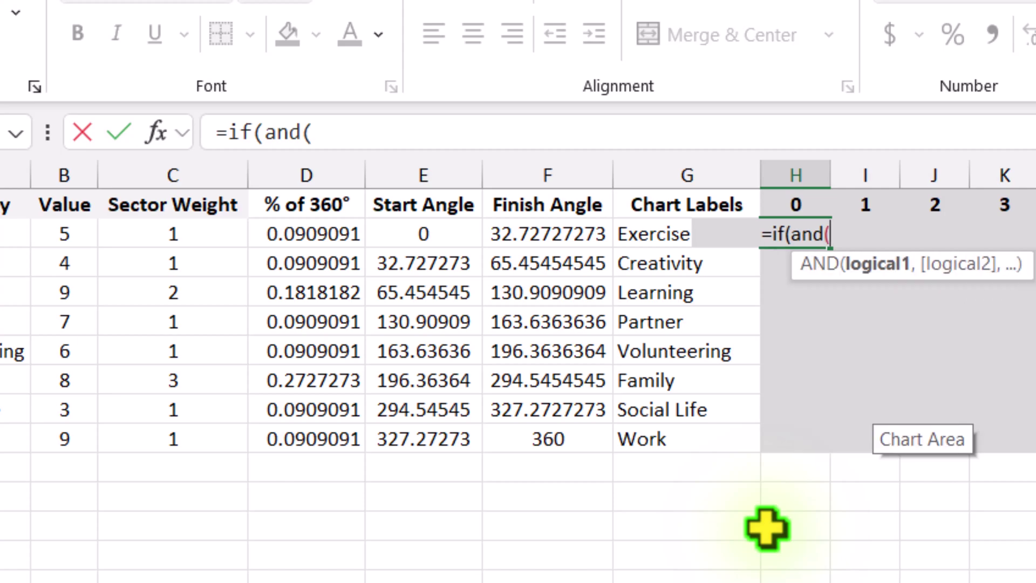
left_click(813, 206)
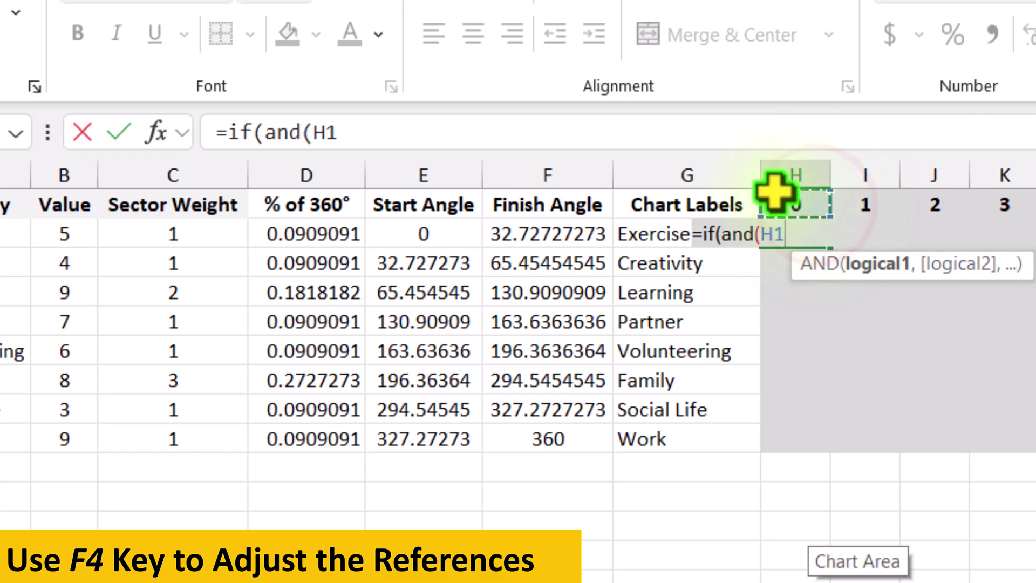
left_click_drag(671, 146, 671, 204)
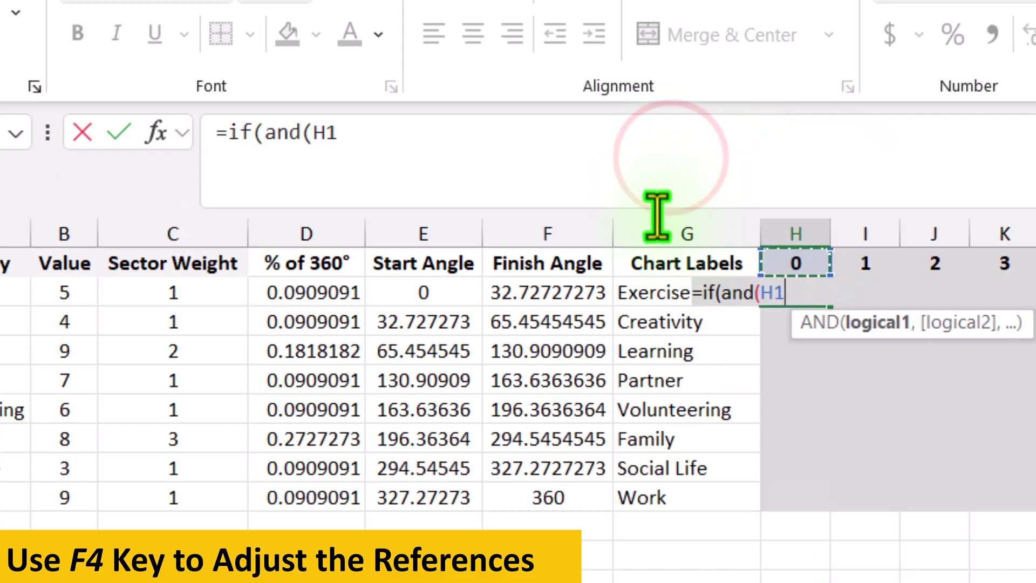
left_click(399, 143)
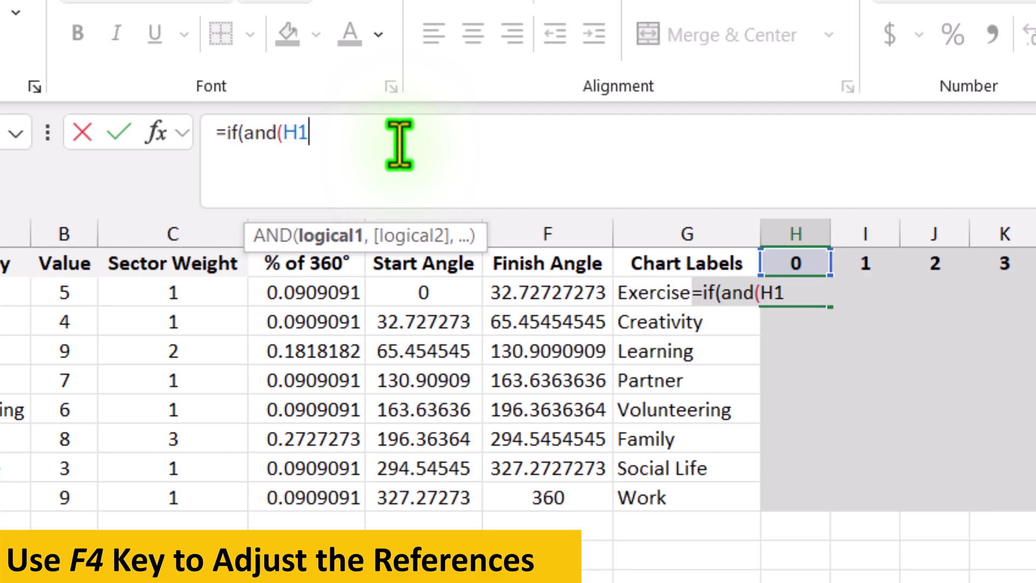
key("F4")
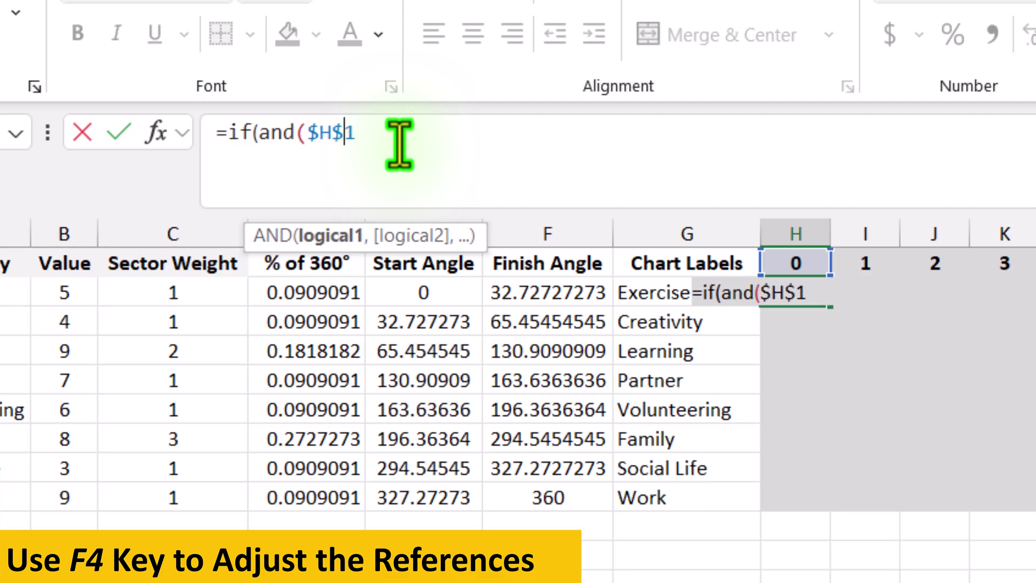
key("F4")
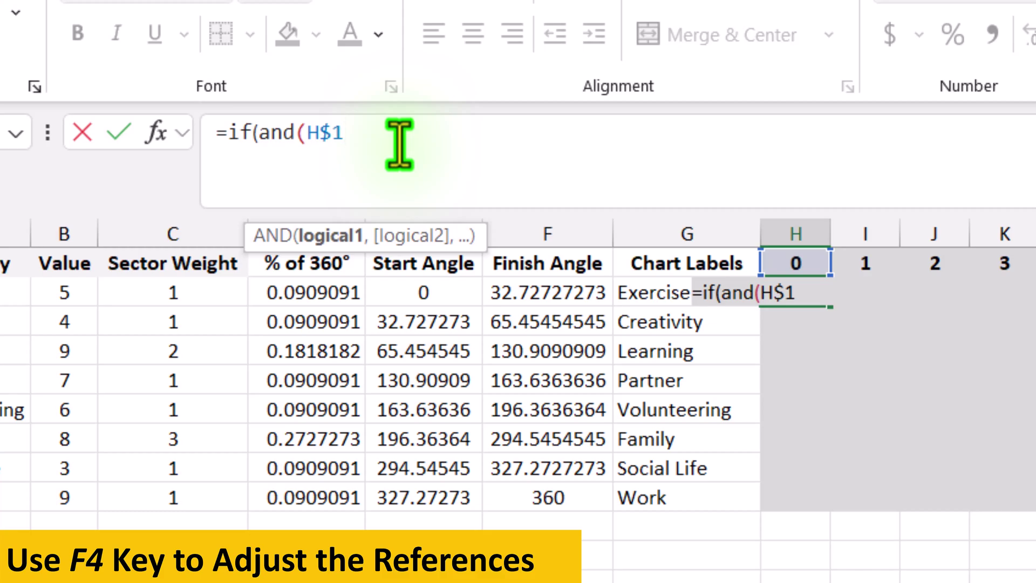
Complete the first AND condition in H2 as H$1>=$E2, locking only the column of the start angle reference
type(">")
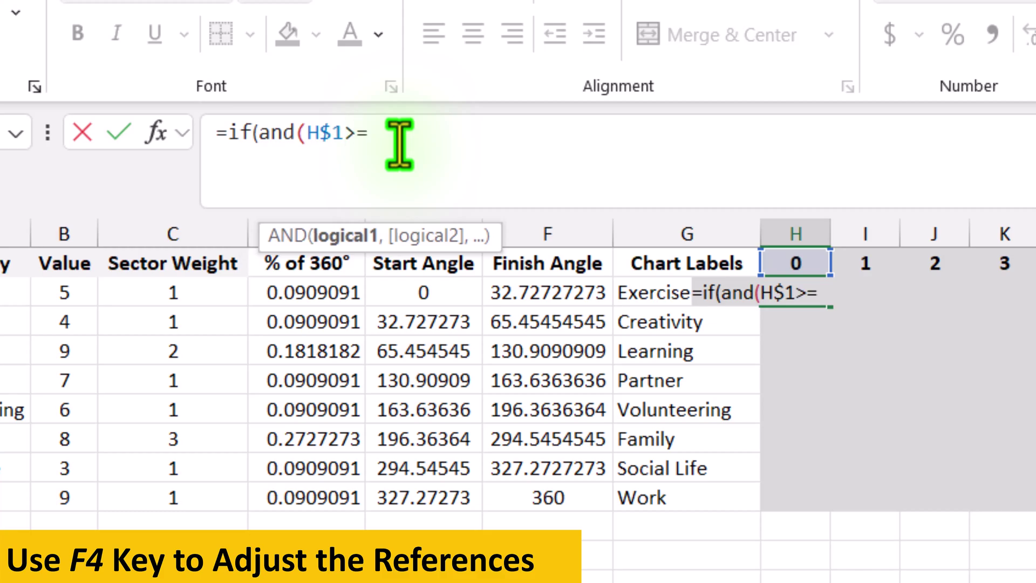
type("=")
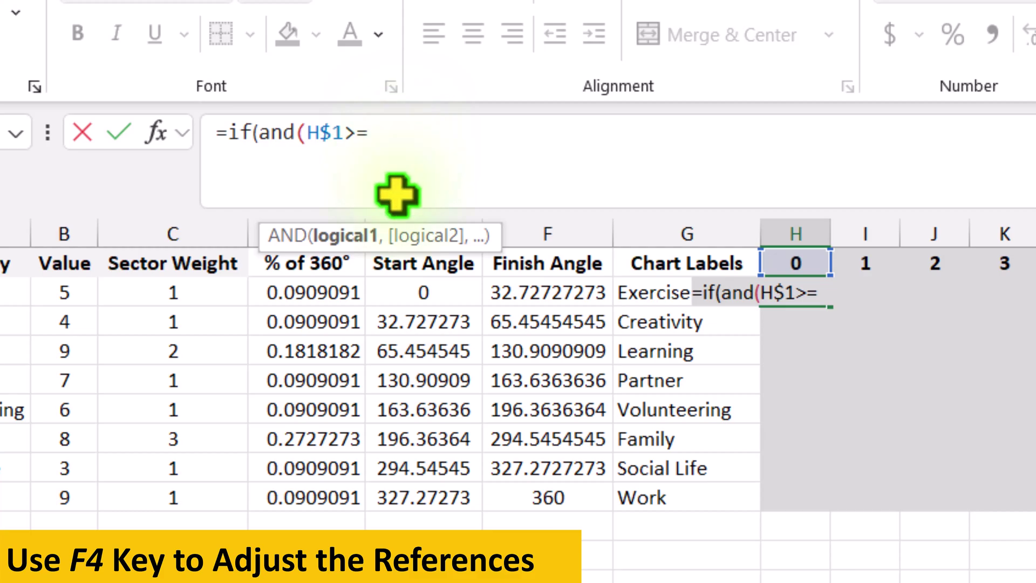
left_click(392, 293)
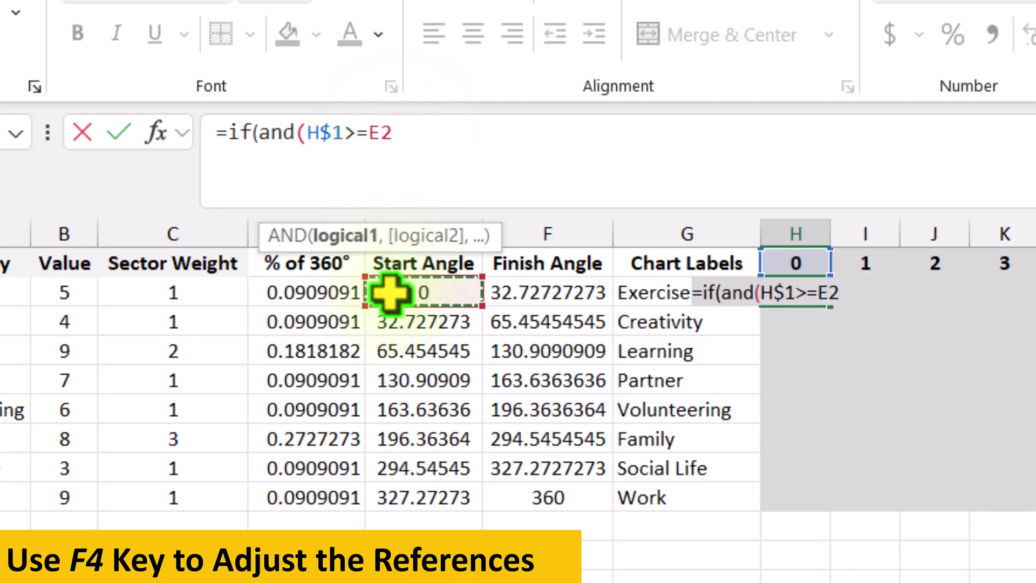
key("F4")
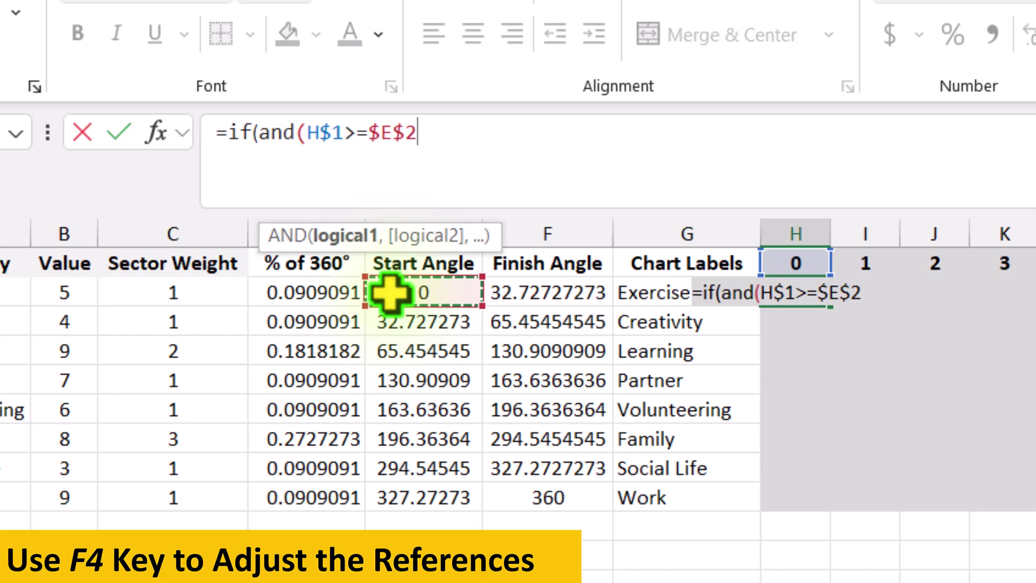
key("F4")
key("F4")
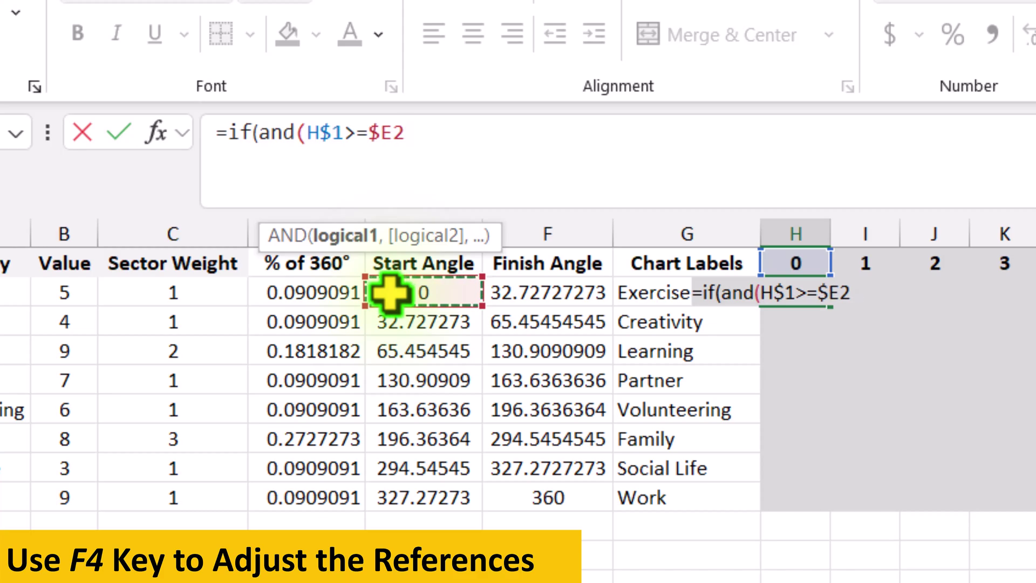
type(",")
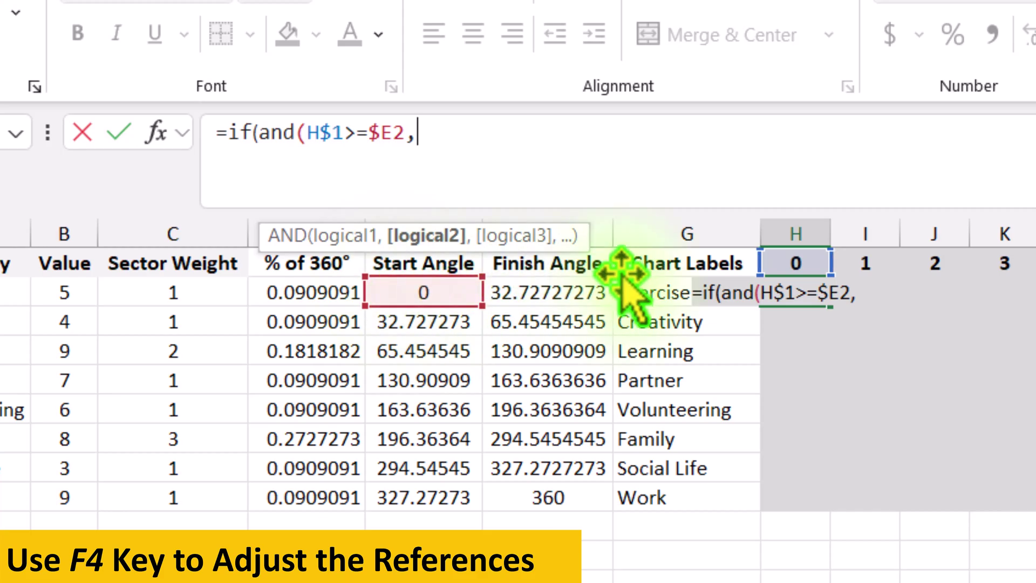
Add the second AND condition H$1<=$F2 to the H2 formula and close the AND test
left_click(801, 255)
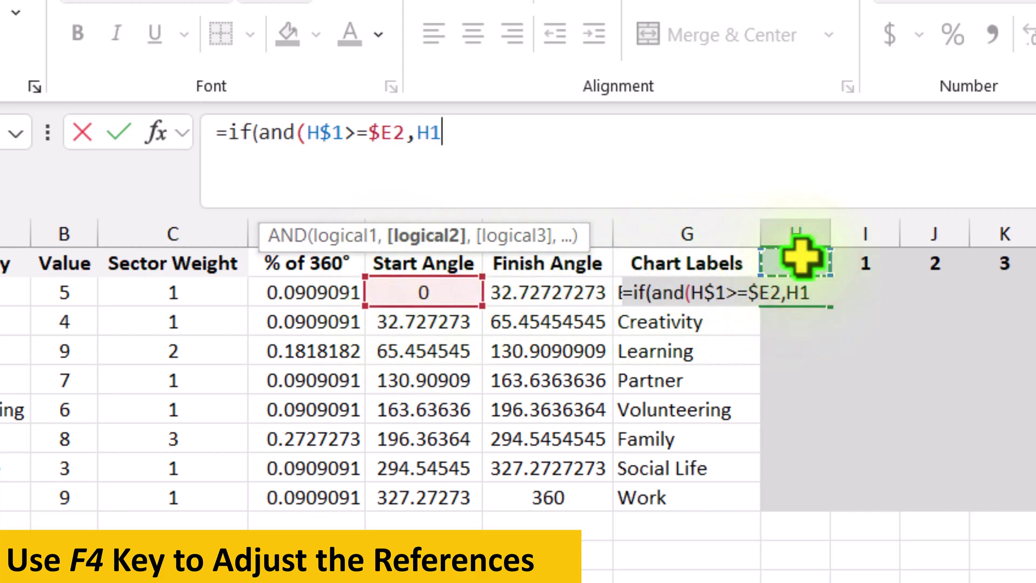
key("F4")
key("F4")
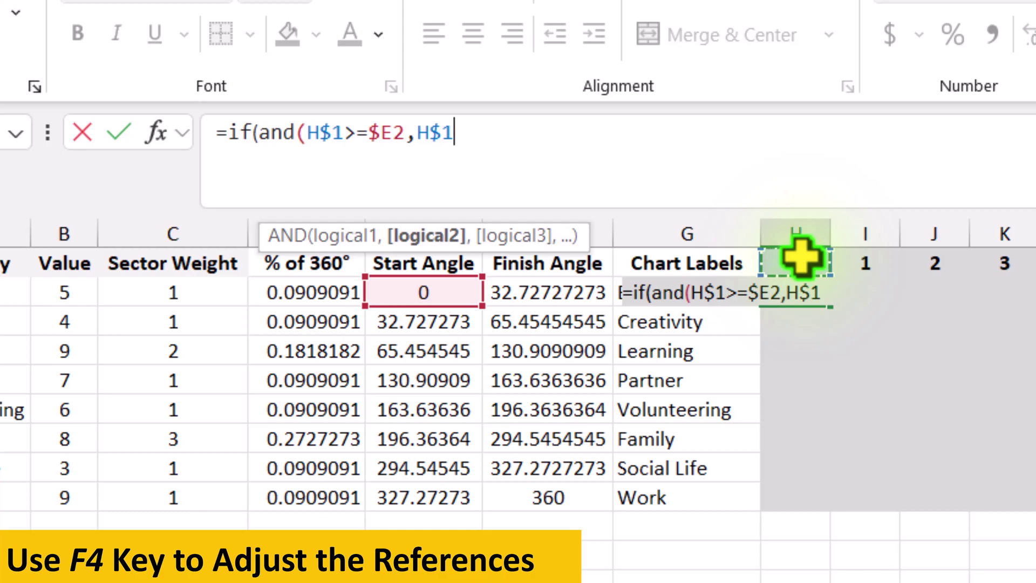
type("<=")
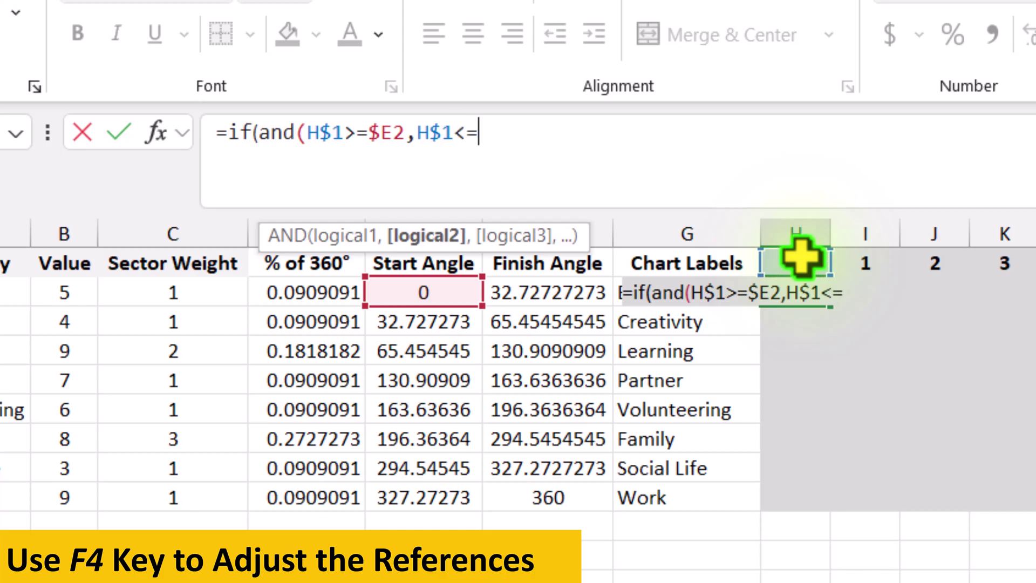
left_click(587, 291)
key("F4")
key("F4")
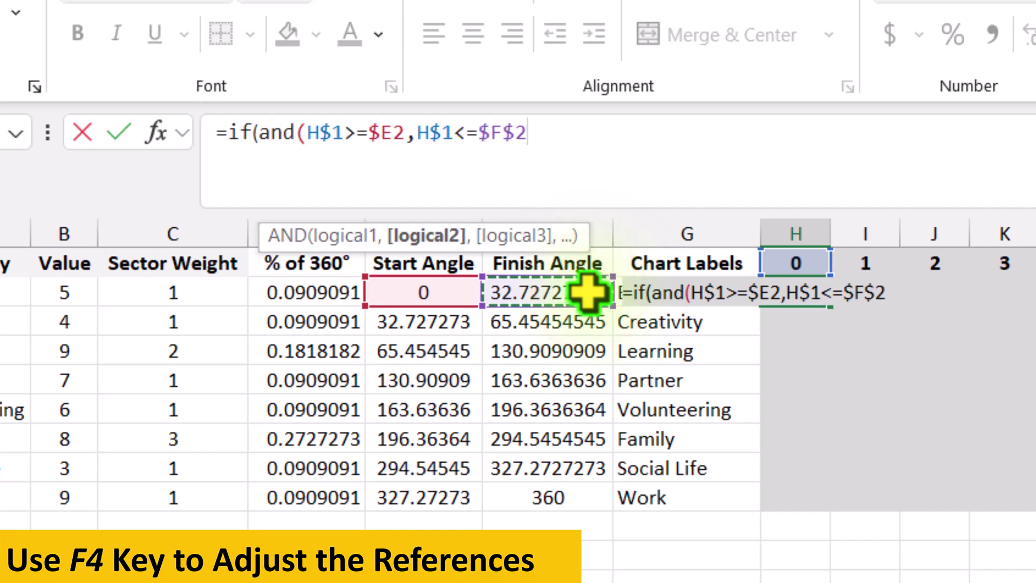
key("F4")
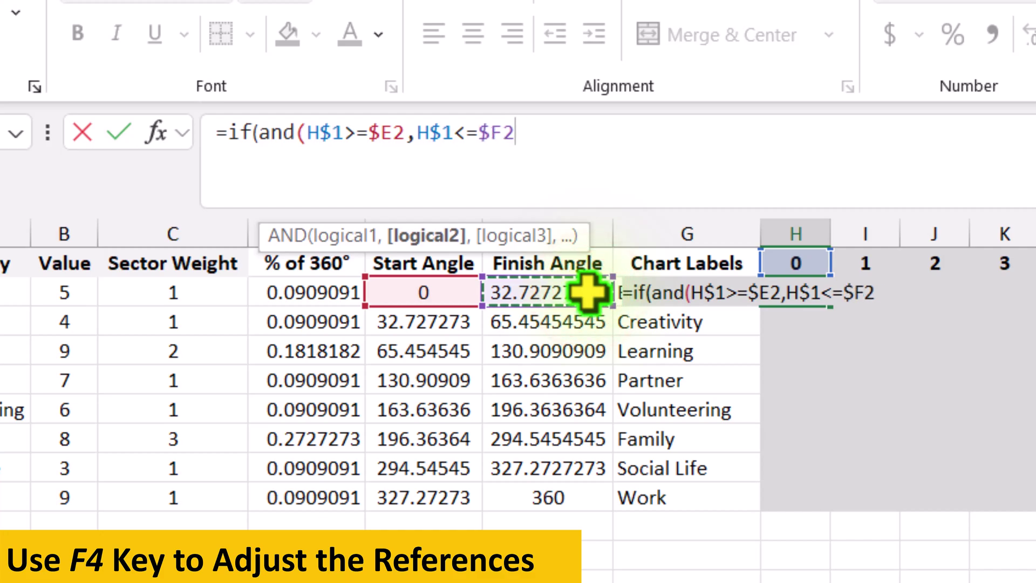
type(")")
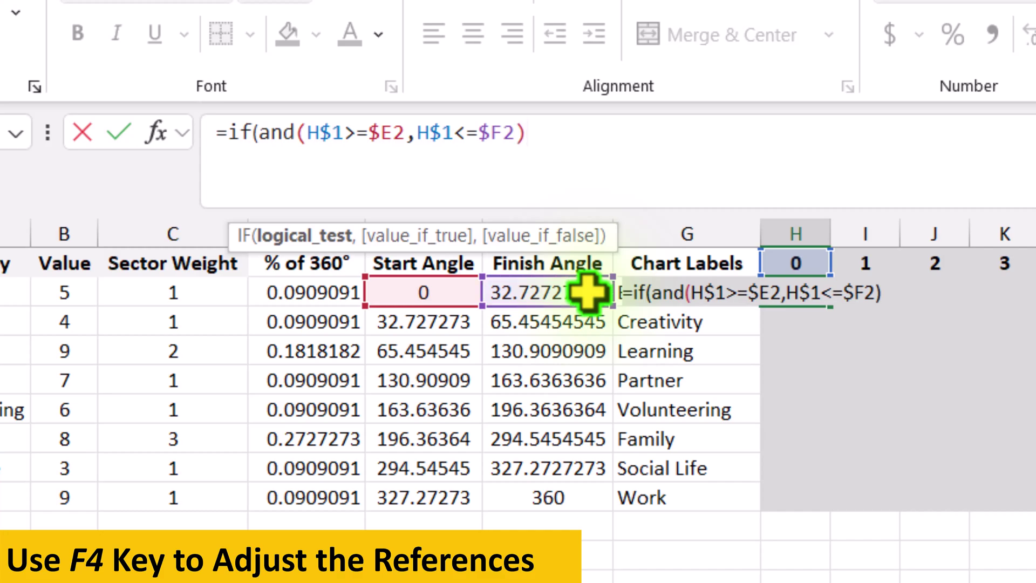
Complete the H2 formula with $B2 as the true result and 0 as the false result, and fill it down to H9
type(",")
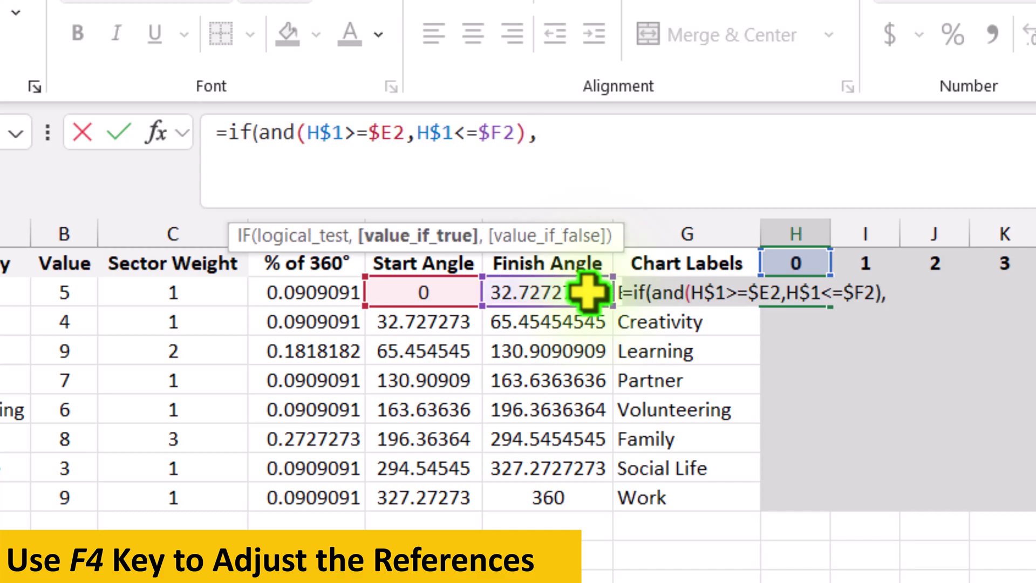
left_click(64, 292)
key("F4")
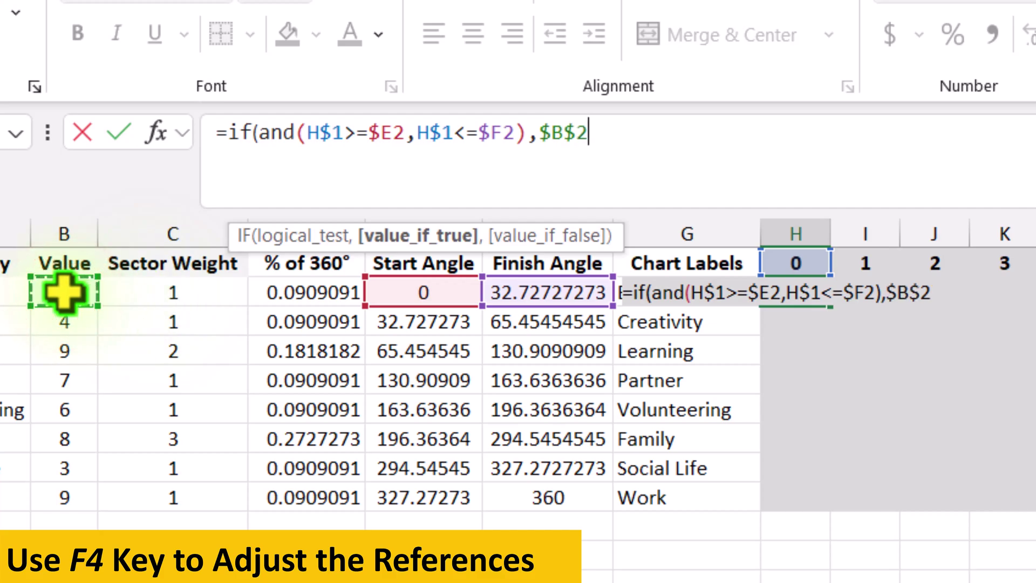
key("F4")
key("F4")
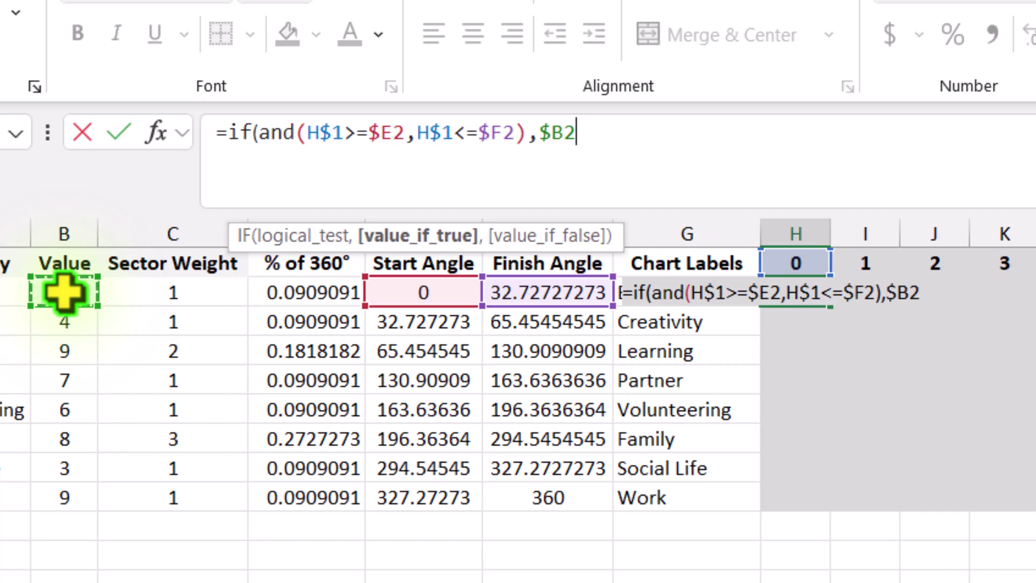
type(",")
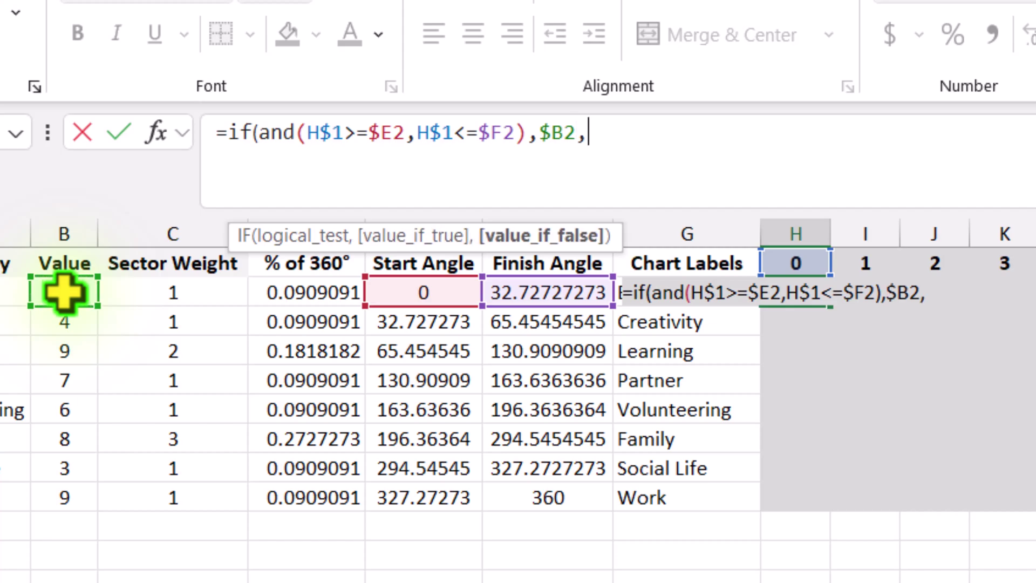
type("0)")
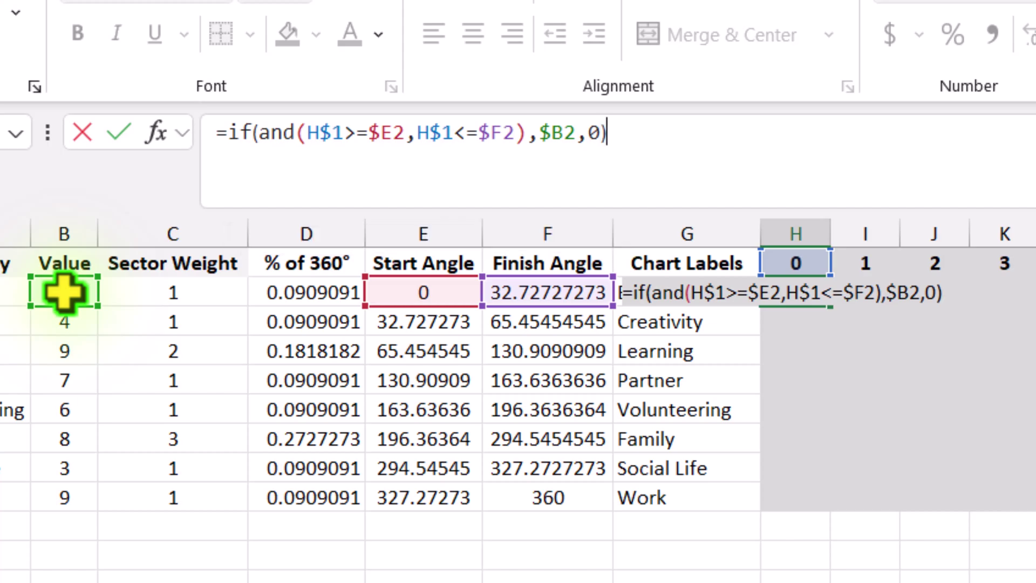
key("Return")
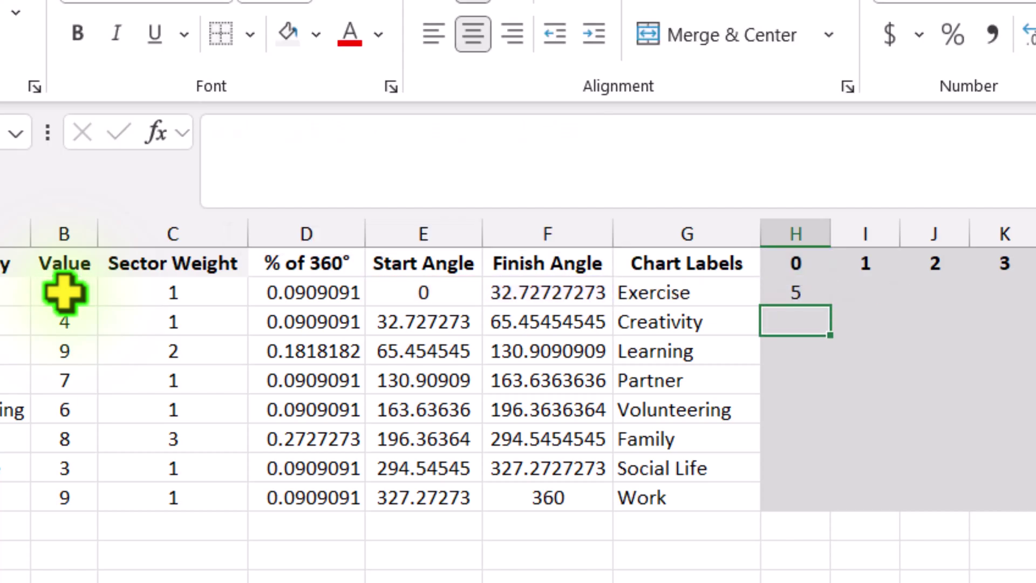
left_click(815, 292)
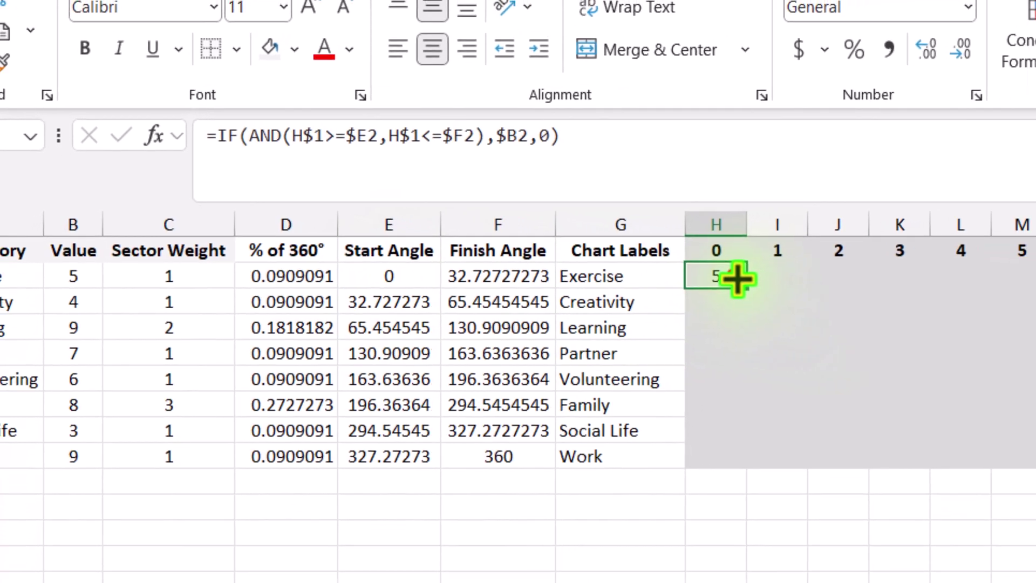
double_click(830, 305)
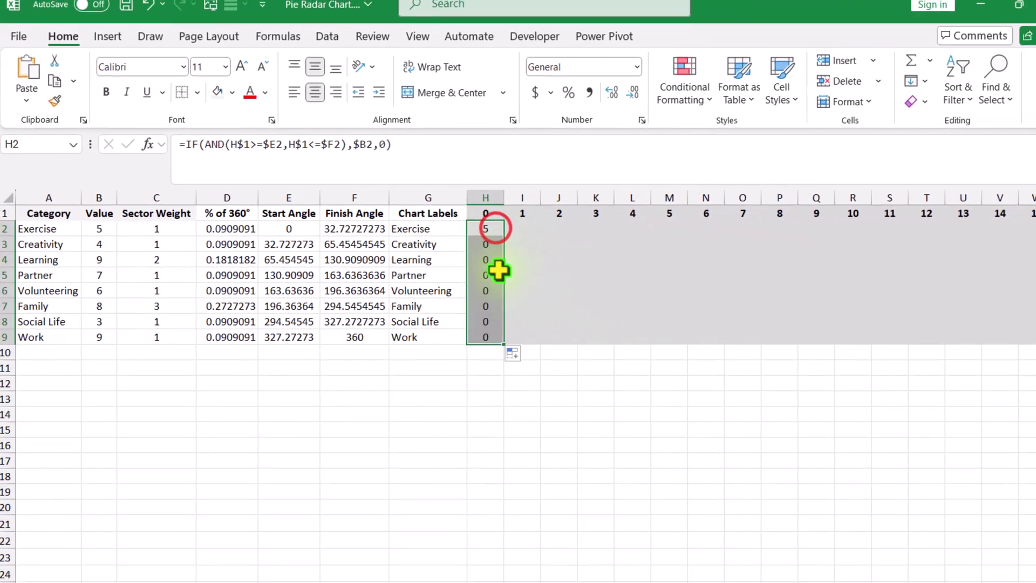
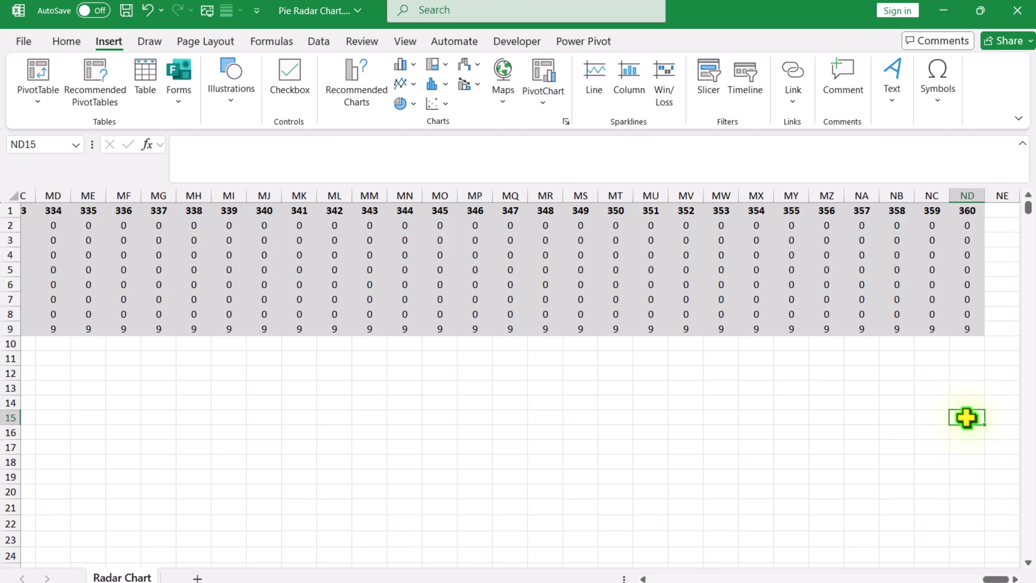
Select the whole degree grid H1:ND9, including the header row, and bring its start back into view
left_click_drag(995, 578, 596, 571)
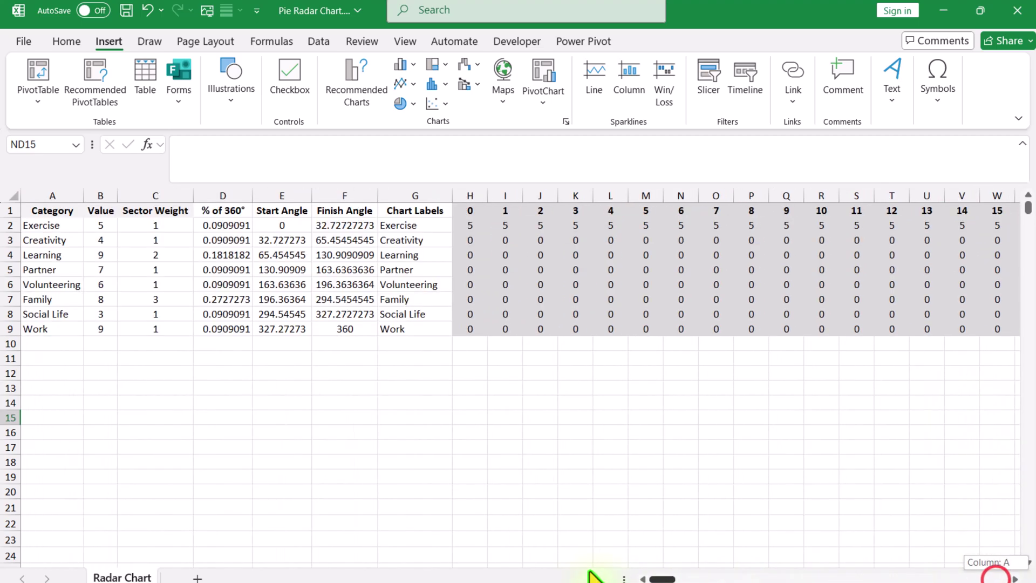
left_click(478, 212)
key("ctrl+shift+Right")
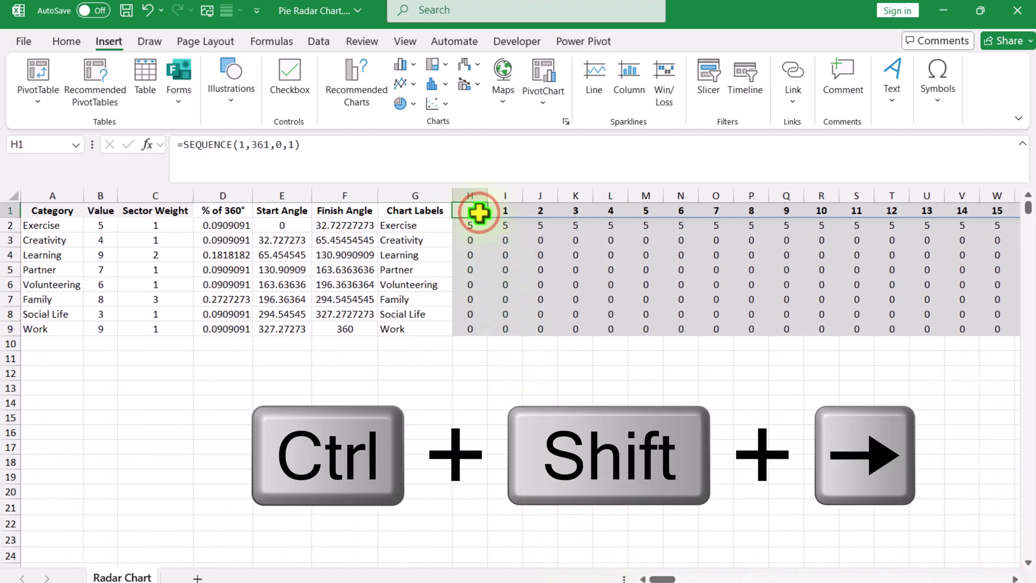
key("ctrl+shift+Right")
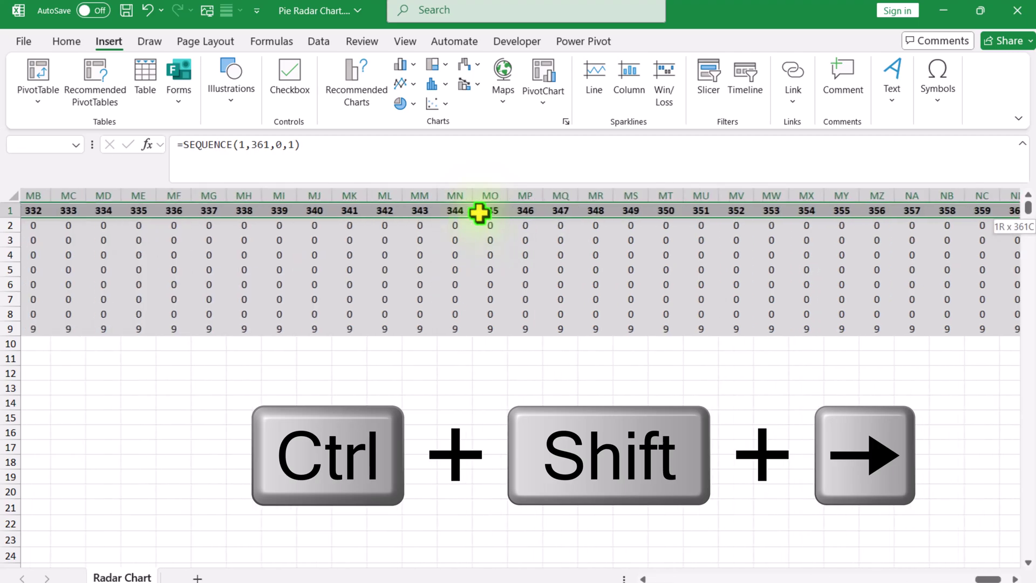
key("ctrl+shift+Down")
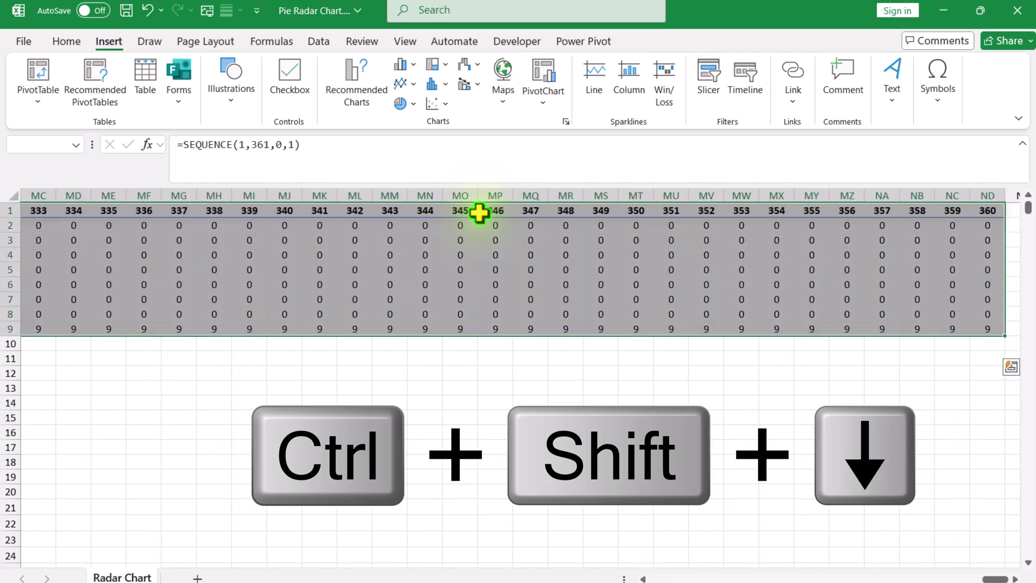
key("ctrl+BackSpace")
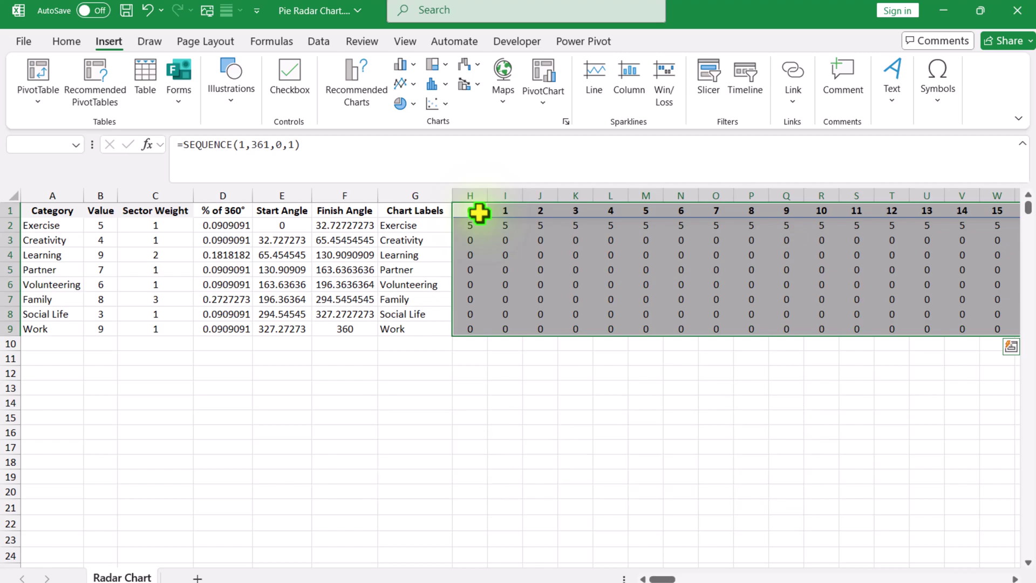
Insert a Filled Radar chart from the selected grid, using the variant that plots each category row as its own series
left_click(369, 82)
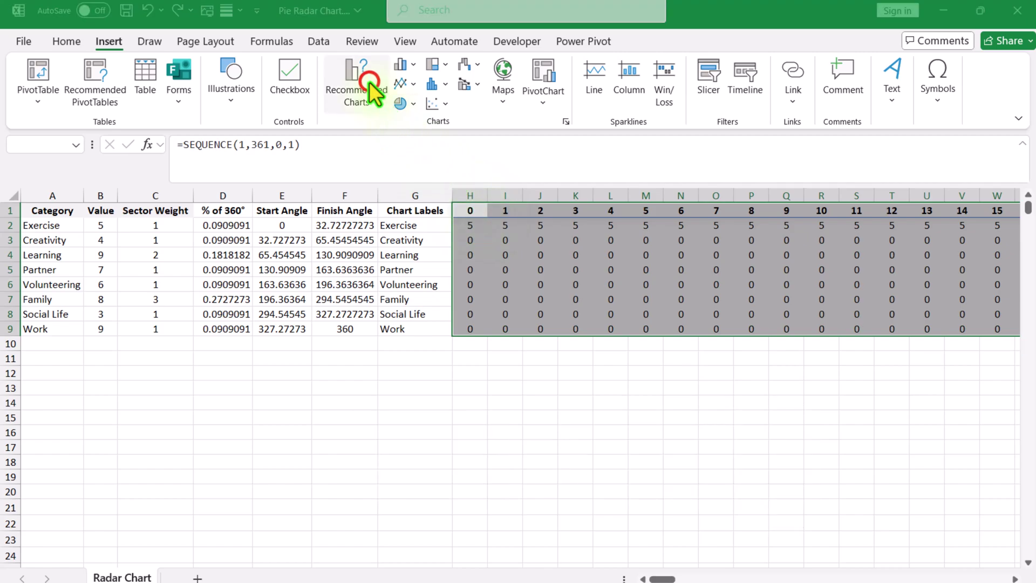
left_click(388, 106)
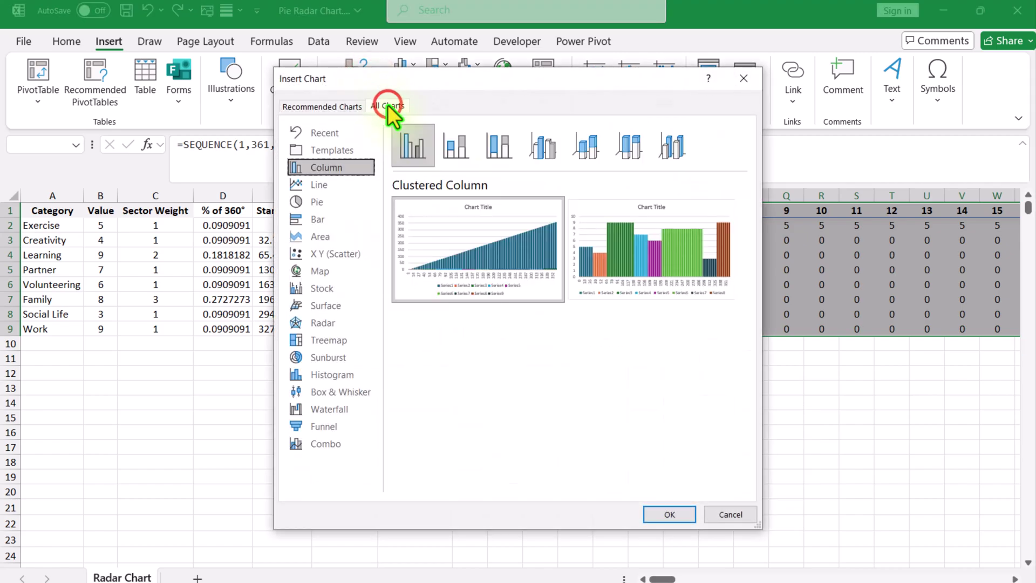
left_click(340, 325)
left_click(499, 145)
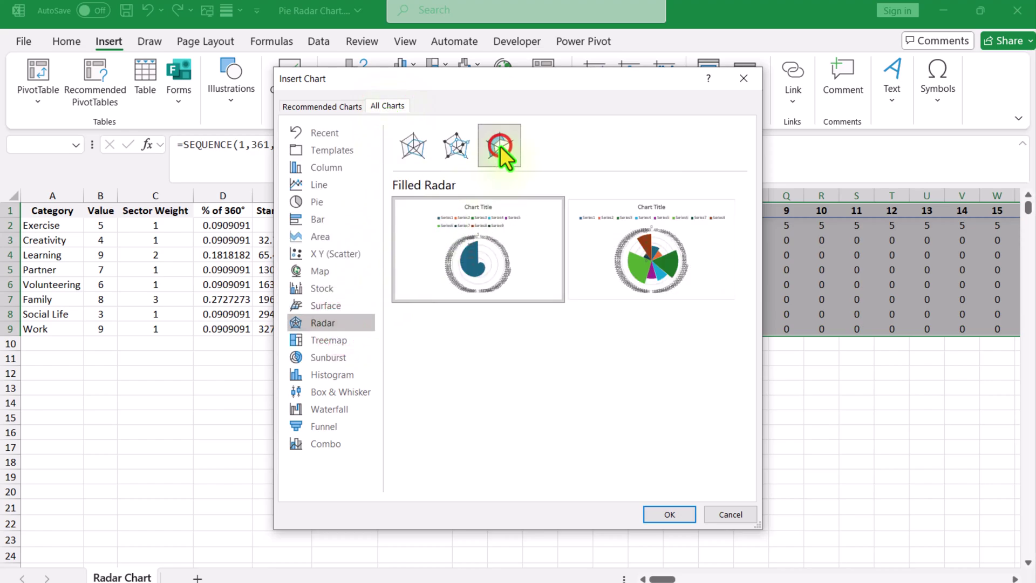
mouse_move(677, 227)
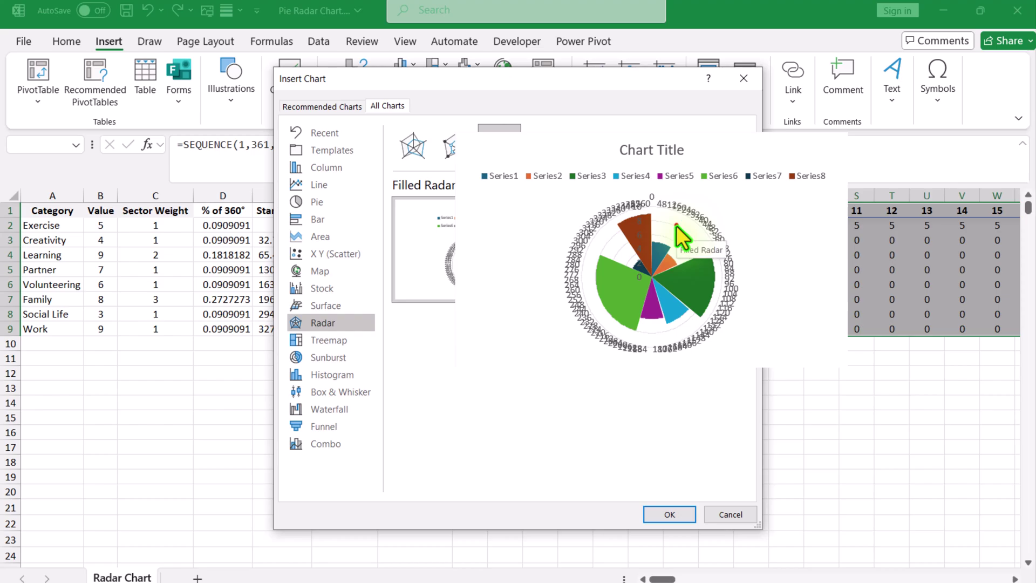
left_click(669, 515)
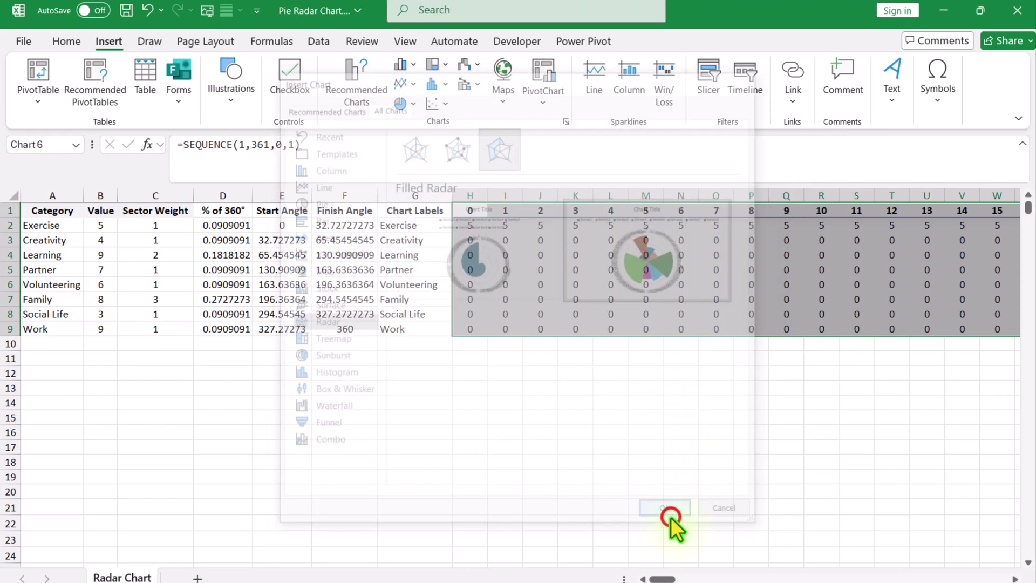
Move the radar chart beside the Chart Labels column and enlarge it to span about columns H to V, down to row 23
left_click_drag(362, 286, 496, 235)
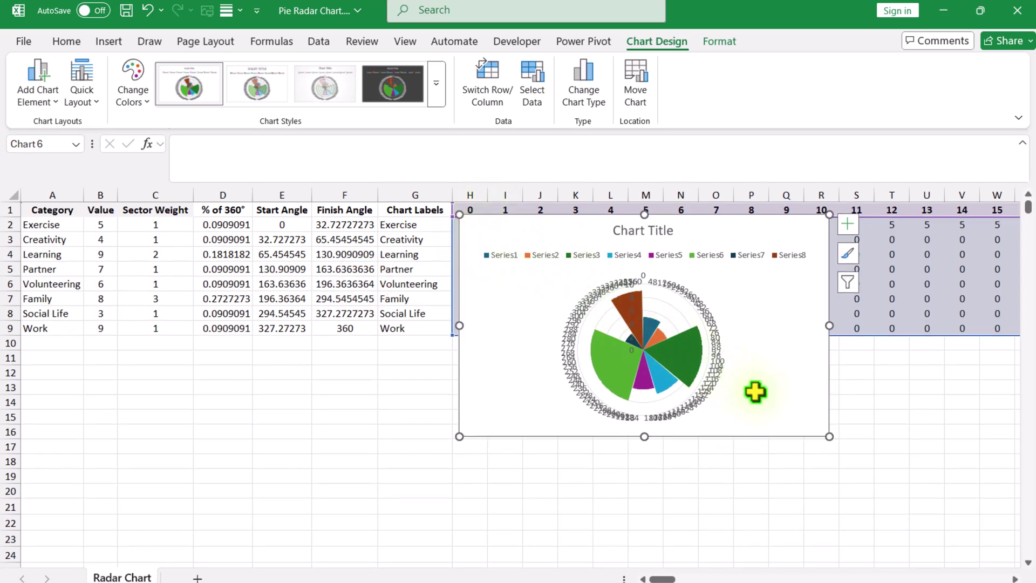
left_click_drag(829, 436, 982, 541)
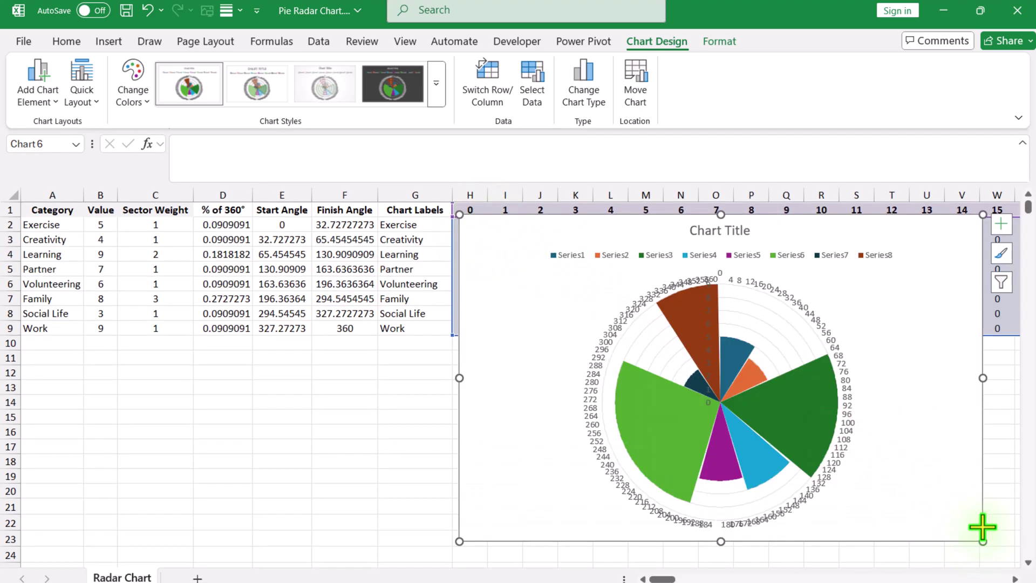
Remove the chart title and the legend from the radar chart
left_click(1004, 232)
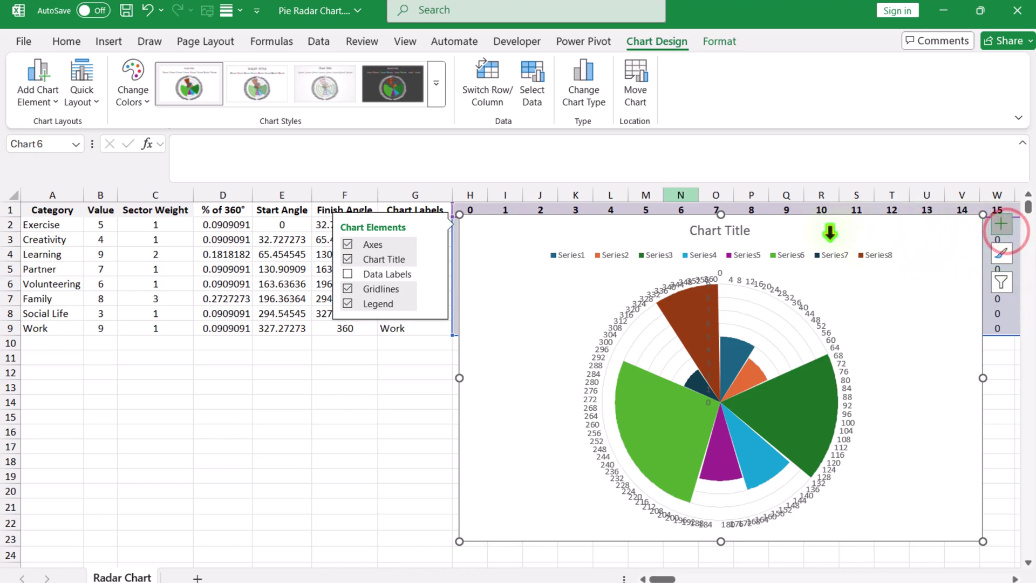
left_click(346, 259)
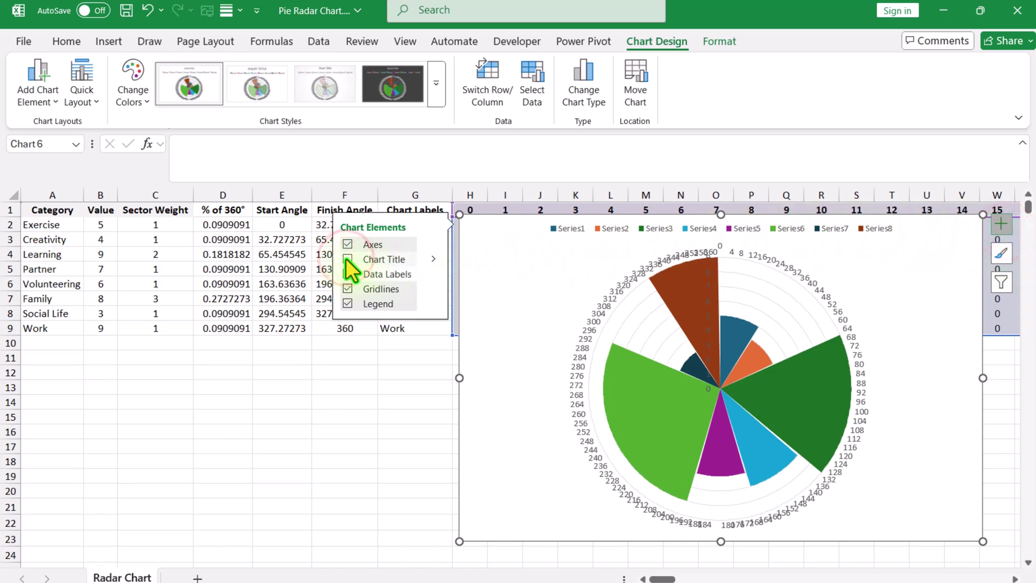
left_click(348, 303)
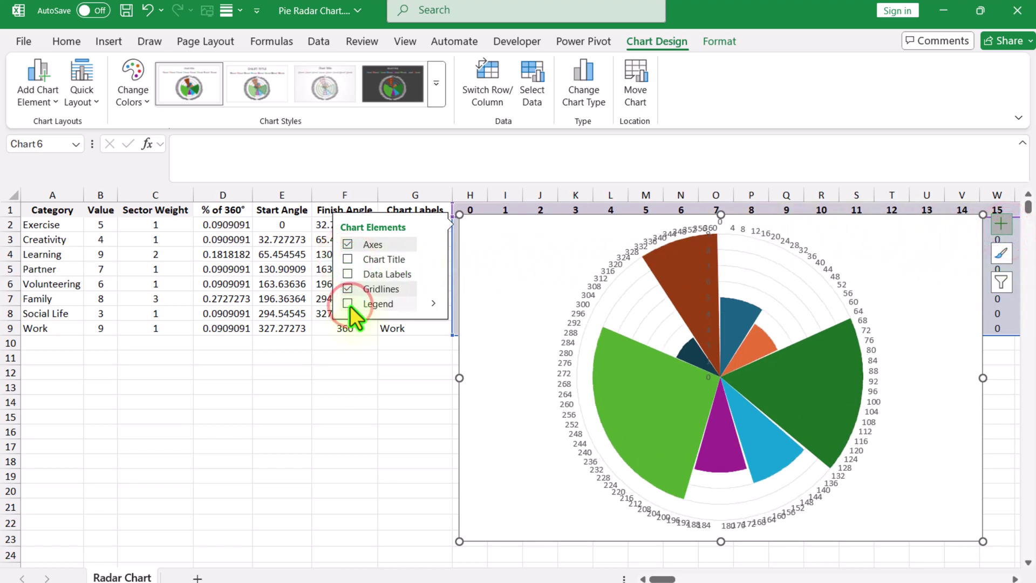
Delete the degree labels around the radar chart and its vertical value axis, and deselect the chart
left_click(833, 277)
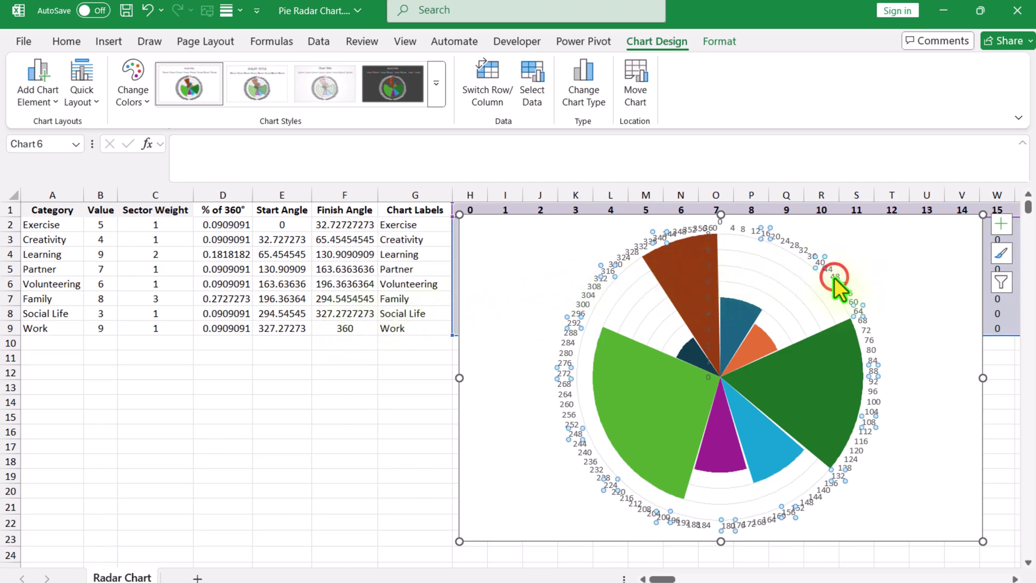
key("Delete")
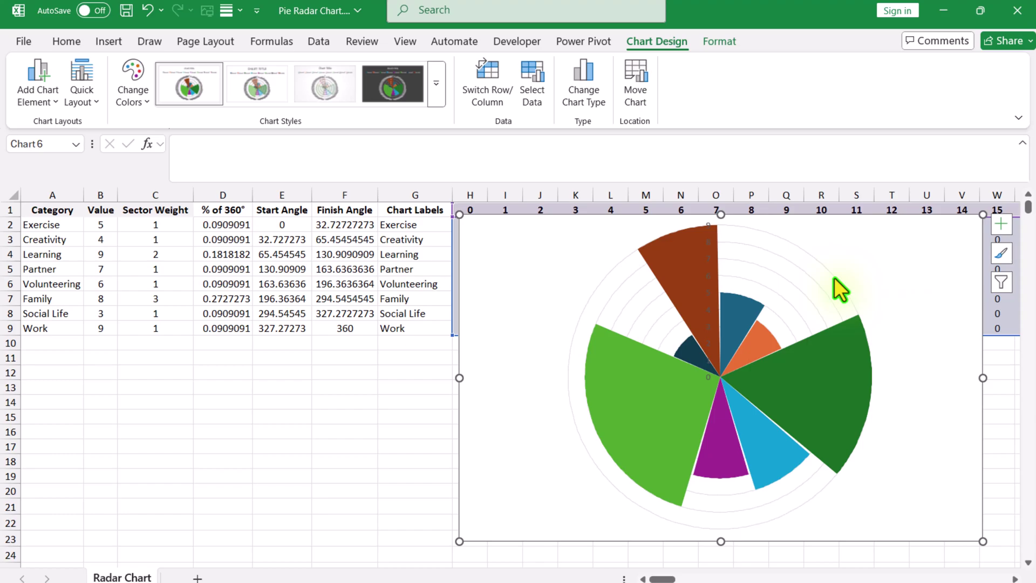
left_click(707, 312)
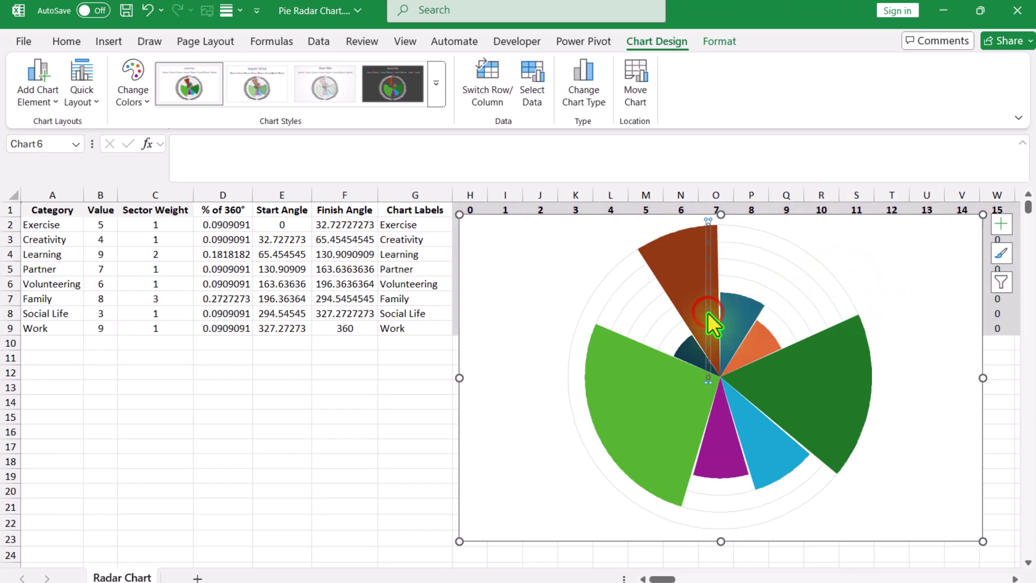
key("Delete")
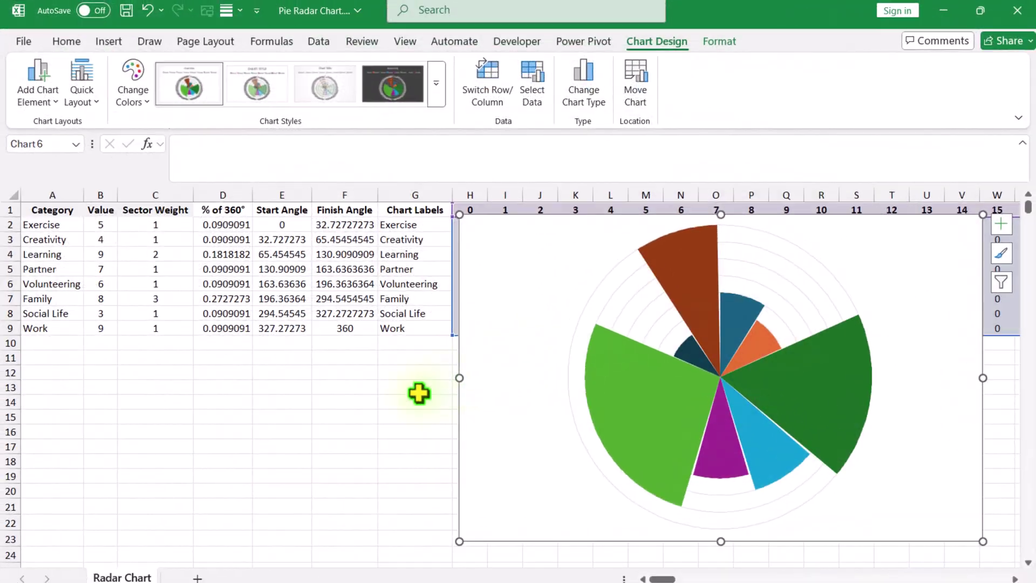
left_click(419, 393)
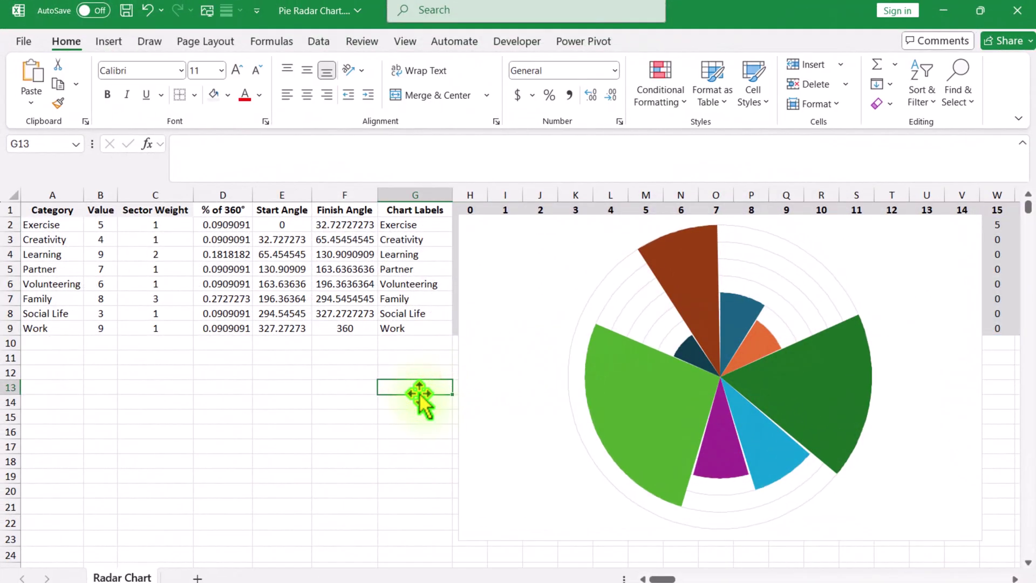
Start adding a new data series named Pie to the radar chart's source data
left_click(466, 369)
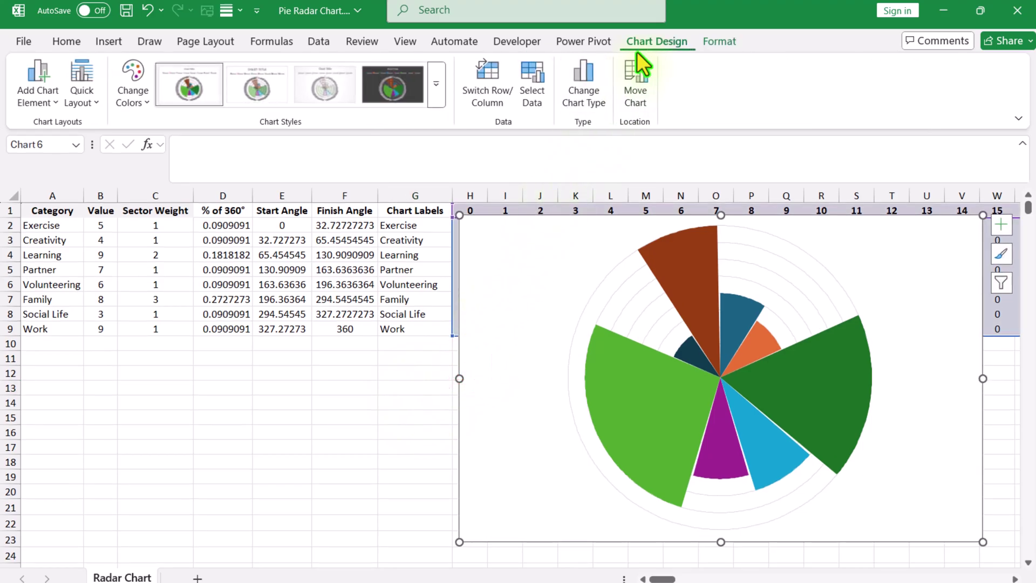
left_click(532, 79)
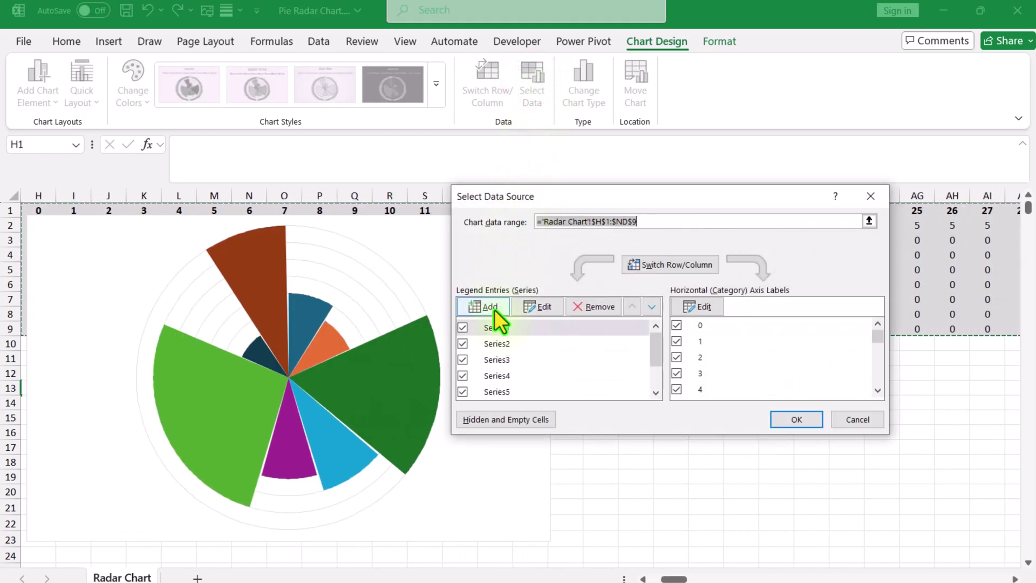
left_click(494, 309)
type("Pie")
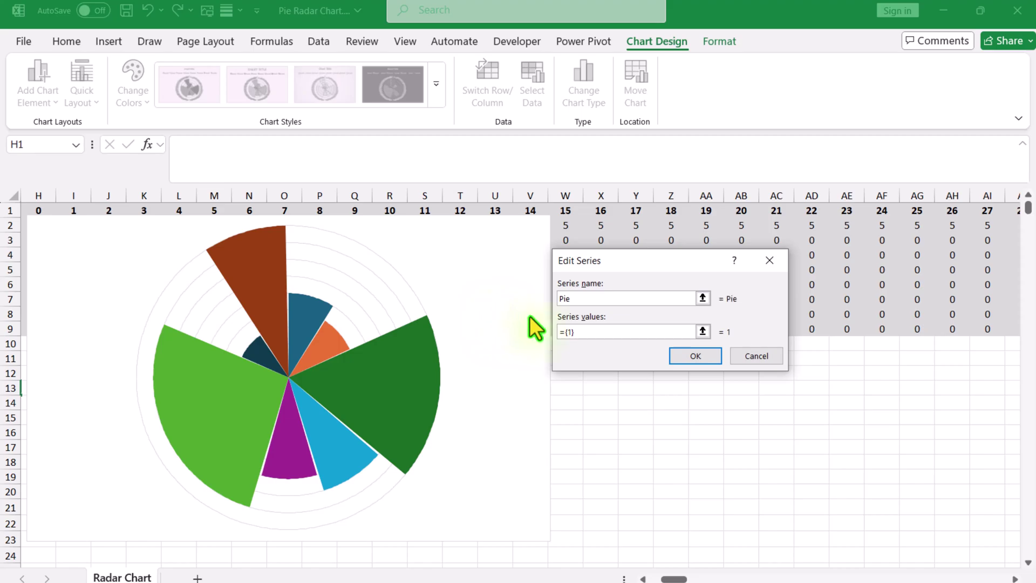
Replace the Pie series' default values with the Sector Weight range C2:C9 and confirm the series
left_click(599, 331)
left_click_drag(600, 331, 559, 326)
key("BackSpace")
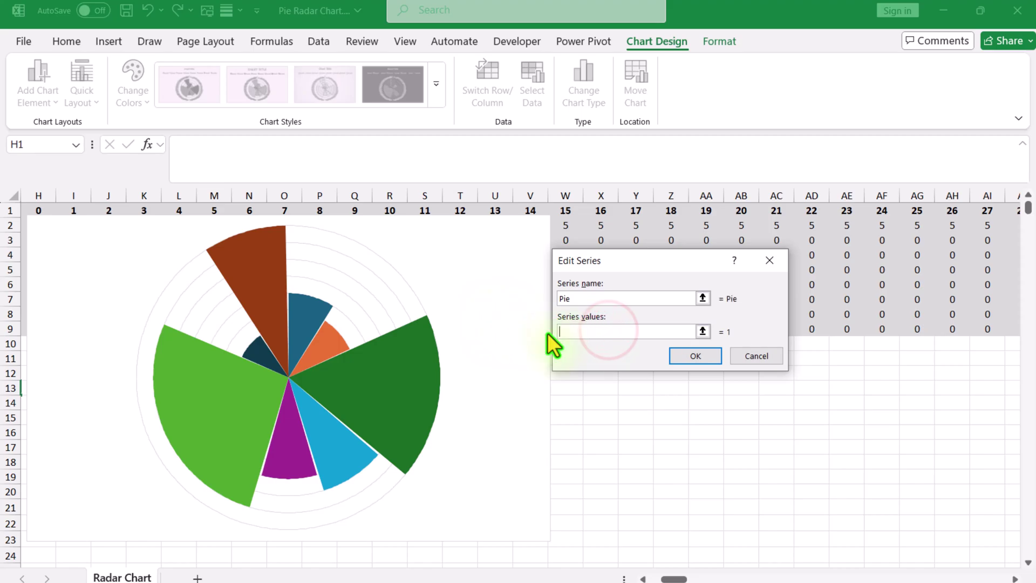
left_click_drag(674, 579, 663, 579)
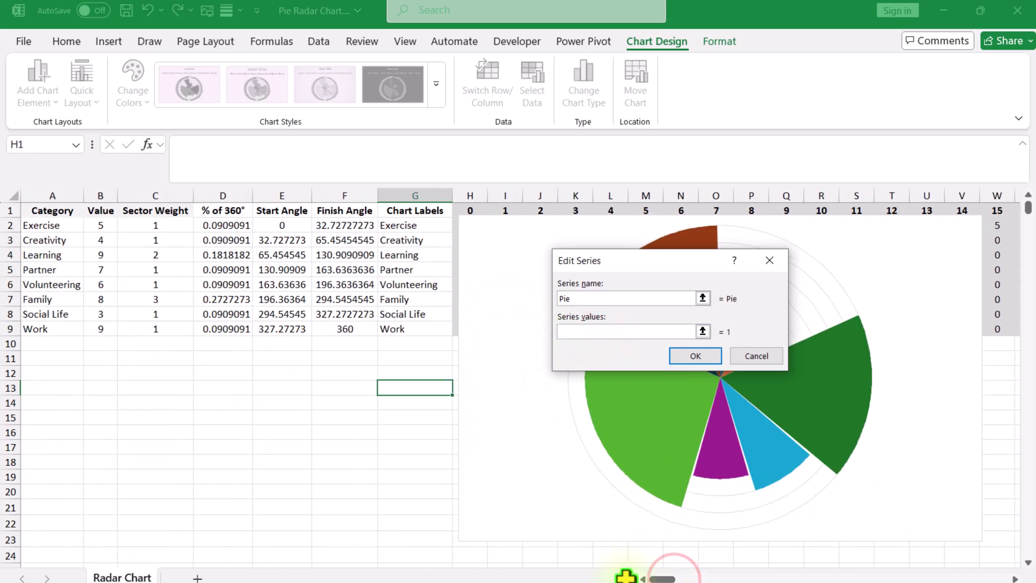
left_click_drag(178, 232, 183, 328)
left_click(678, 355)
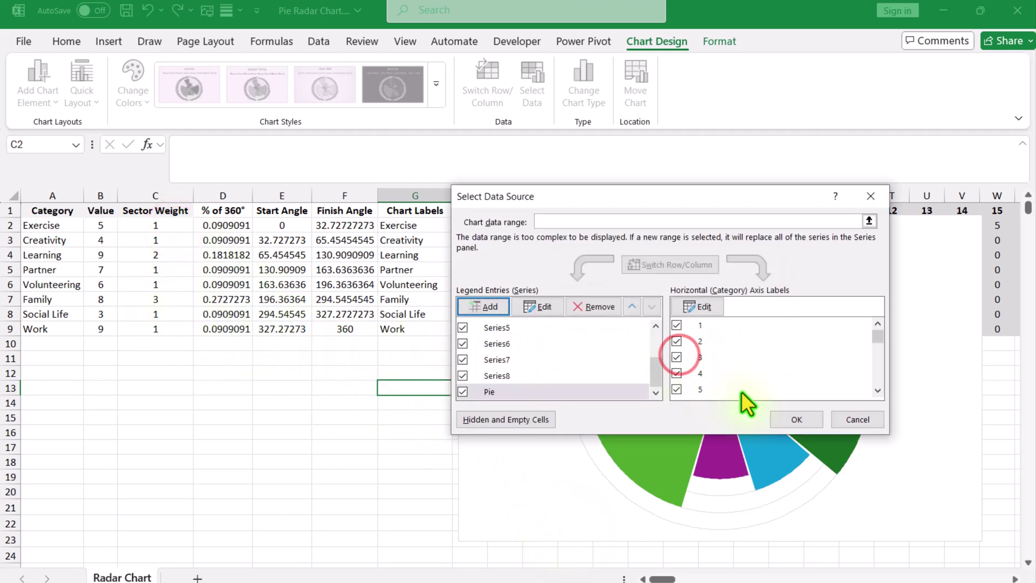
Apply the source data changes and start changing the radar chart's type to a Combo chart
left_click(785, 419)
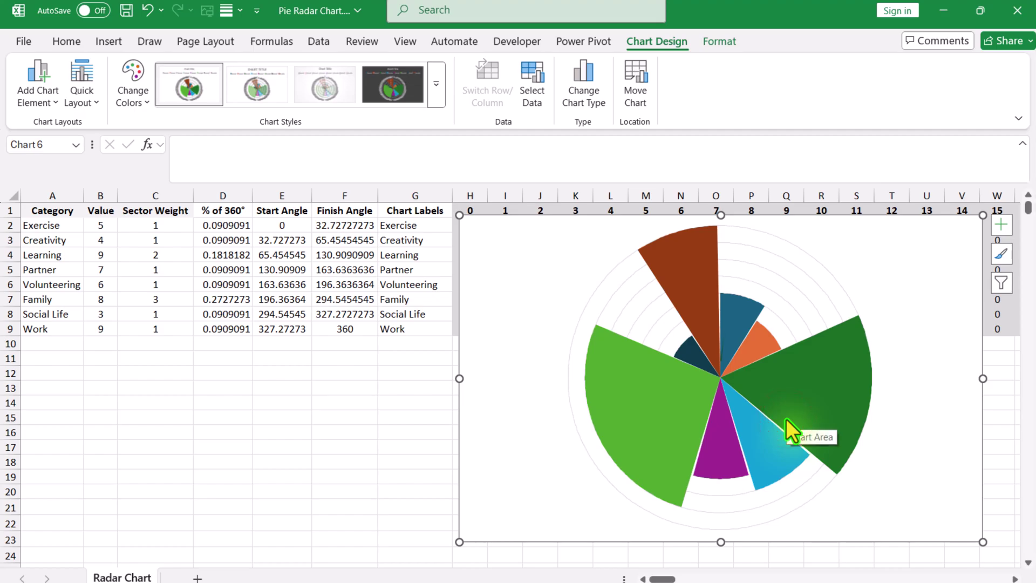
left_click(588, 90)
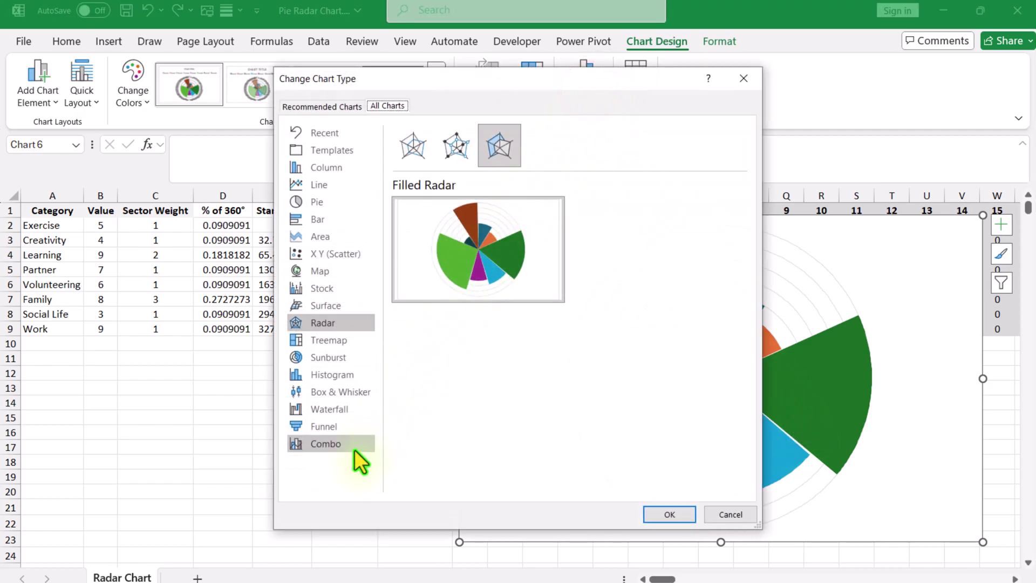
left_click(354, 448)
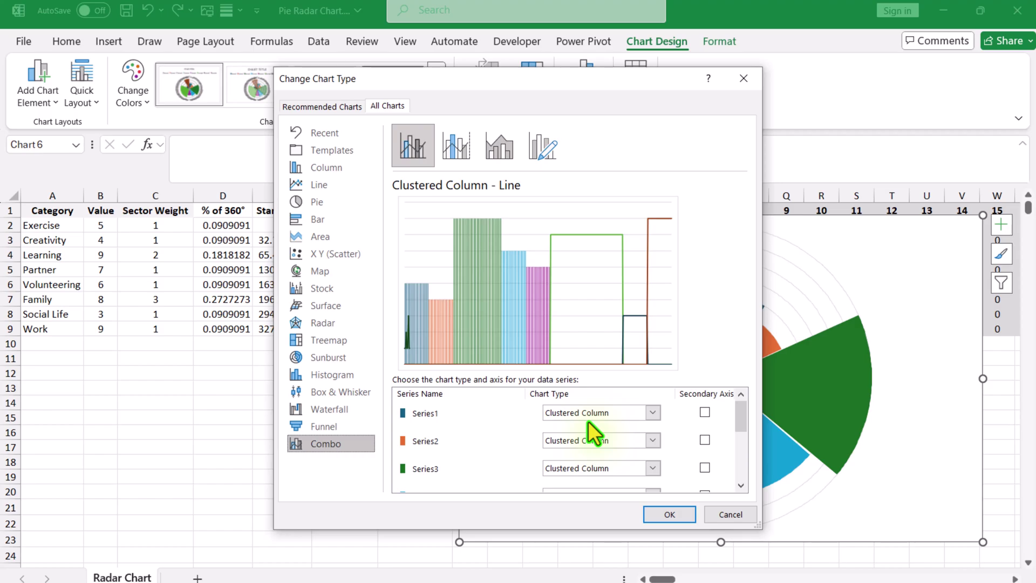
Set the chart type of Series1 through Series8 to Filled Radar in the custom combination
left_click(652, 412)
scroll(621, 356, "down", 5)
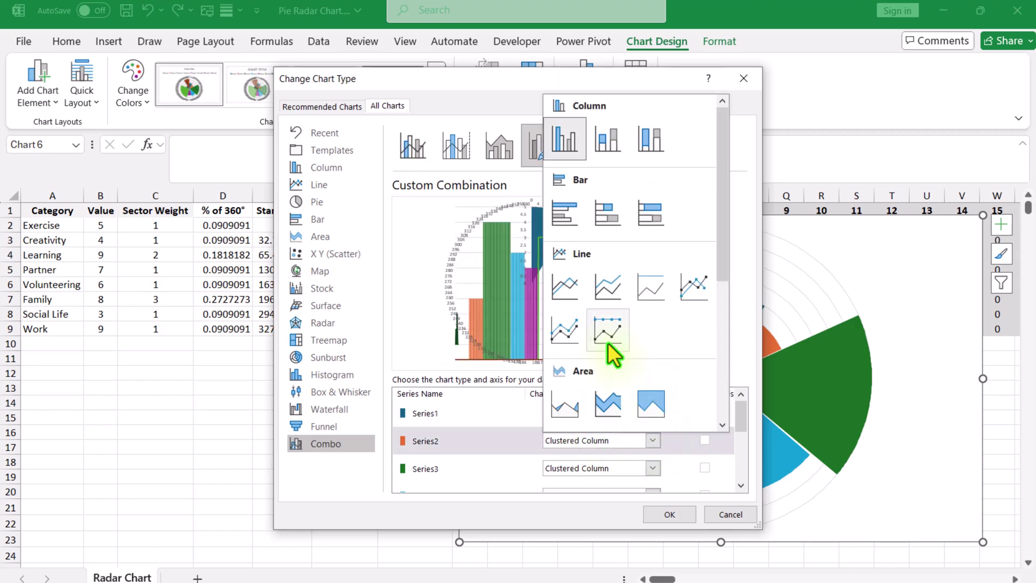
left_click(642, 421)
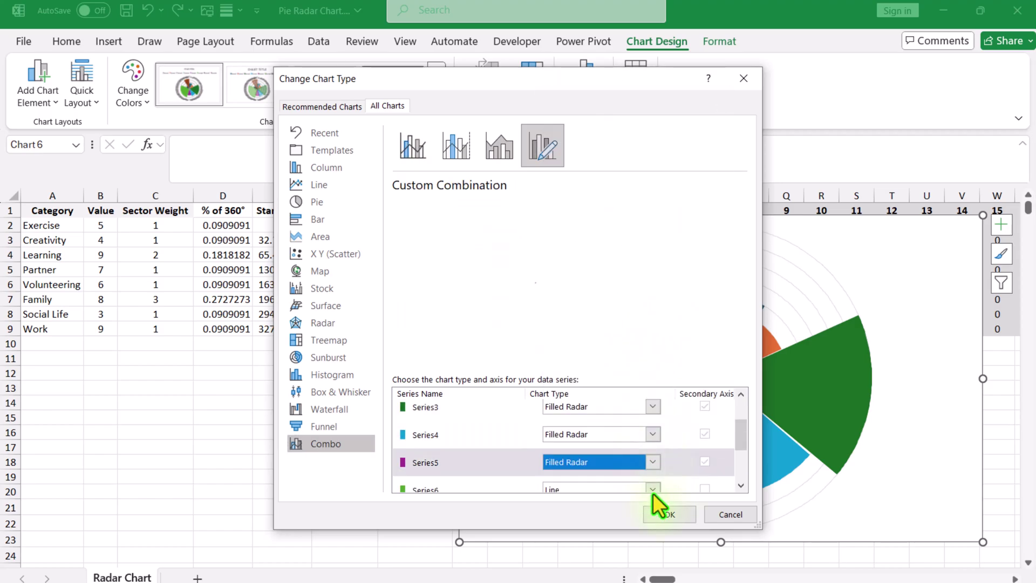
left_click(653, 488)
scroll(647, 399, "down", 5)
scroll(650, 410, "up", 5)
scroll(650, 414, "down", 5)
left_click(650, 414)
left_click(653, 450)
left_click(665, 456)
left_click(653, 478)
left_click(655, 475)
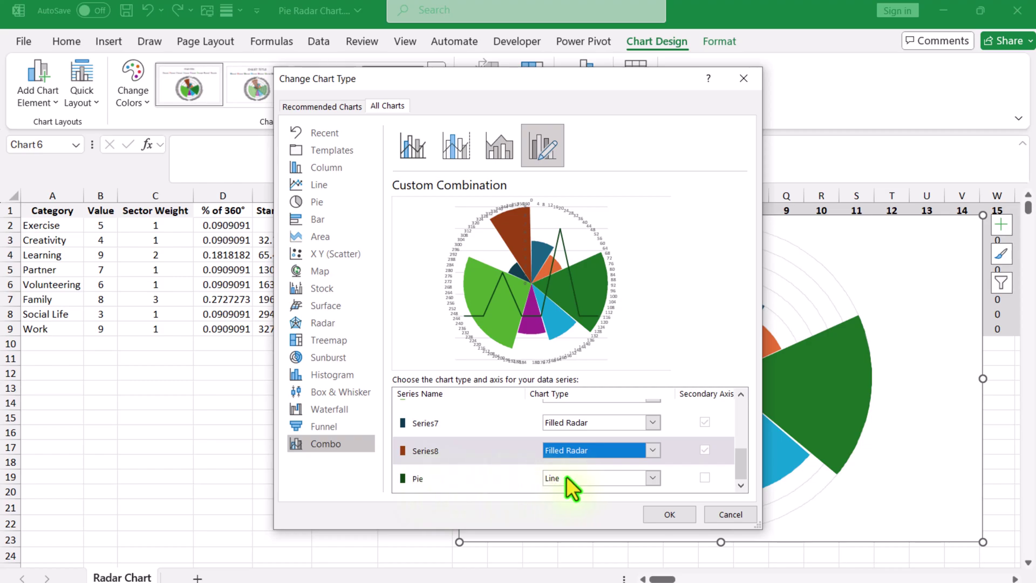
Set the Pie series' chart type to Pie and apply the custom combination
left_click(652, 478)
scroll(626, 432, "down", 3)
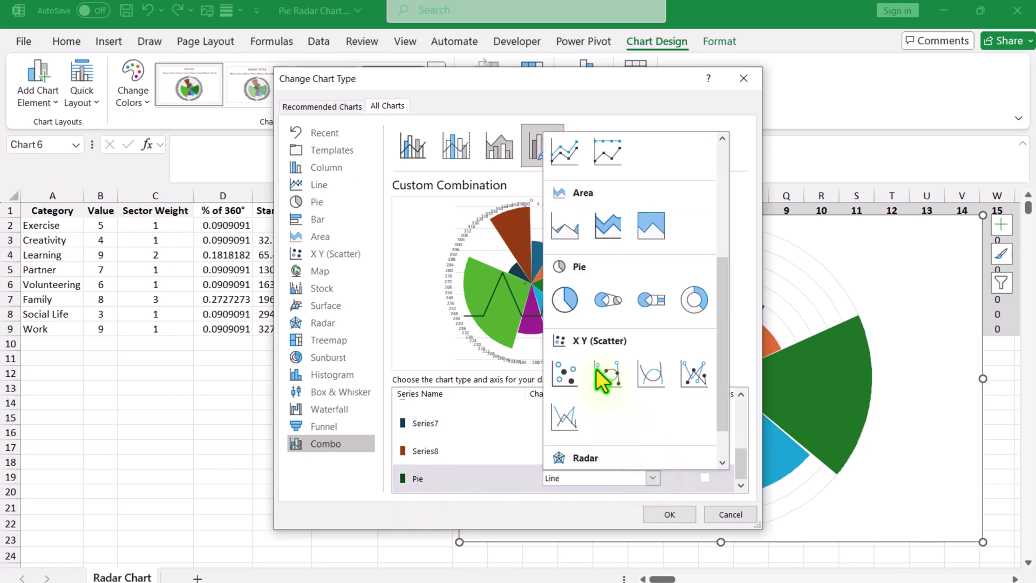
left_click(565, 306)
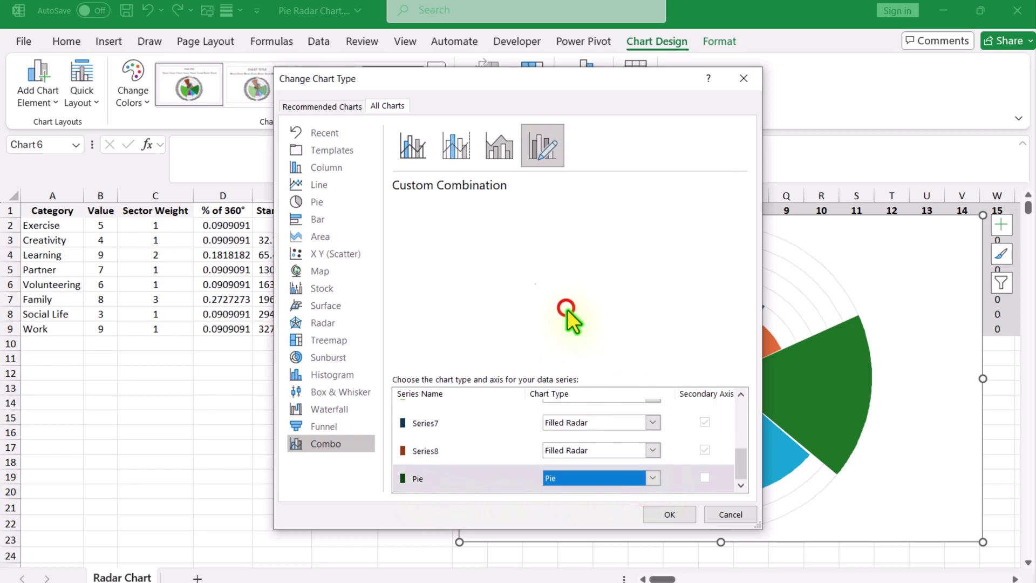
left_click(668, 514)
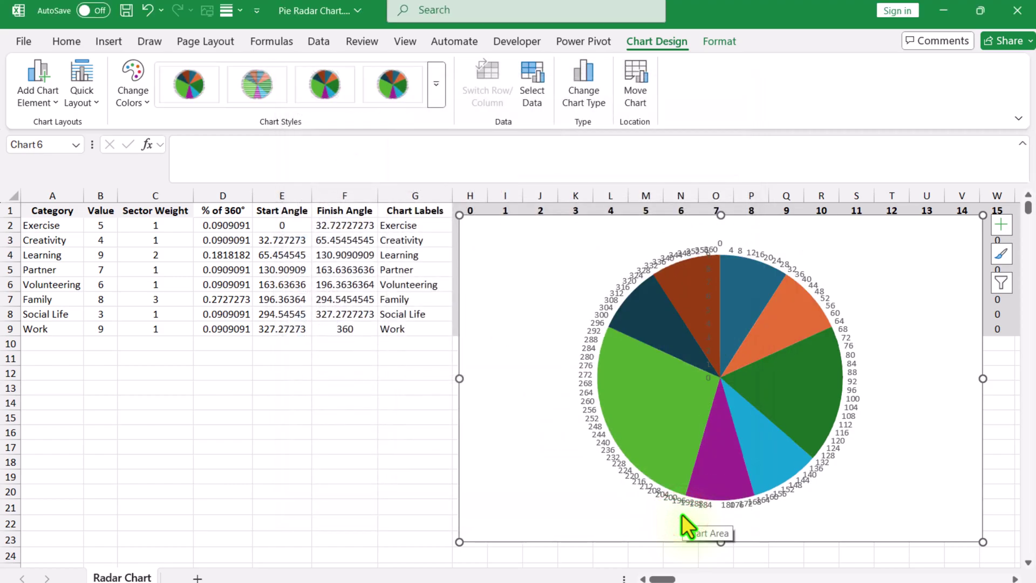
Delete the degree labels around the combined chart and its vertical value axis
left_click(607, 312)
key("Delete")
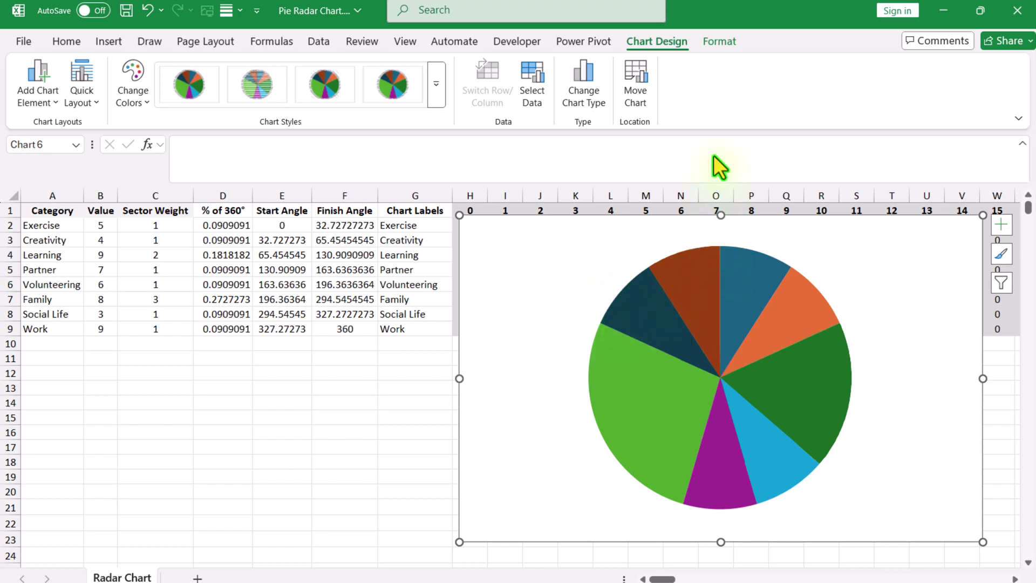
Select the Pie series of the chart and set its shape fill to No Fill
left_click(720, 42)
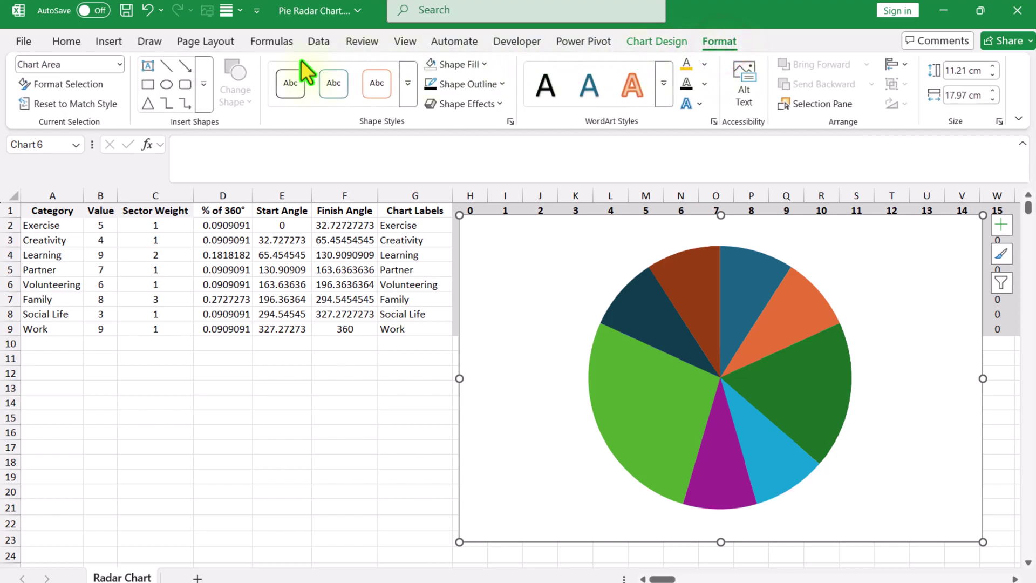
left_click(120, 64)
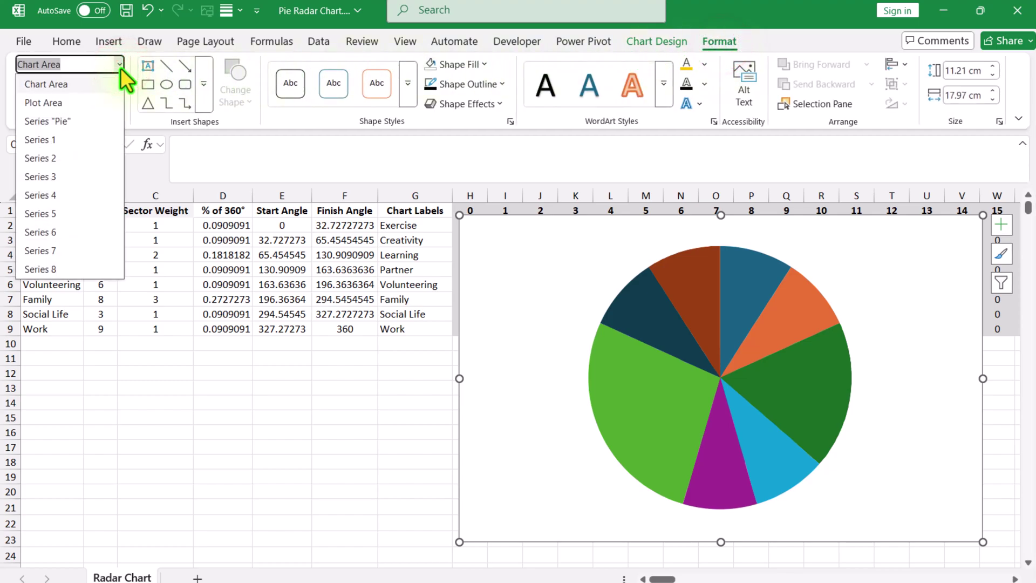
left_click(97, 121)
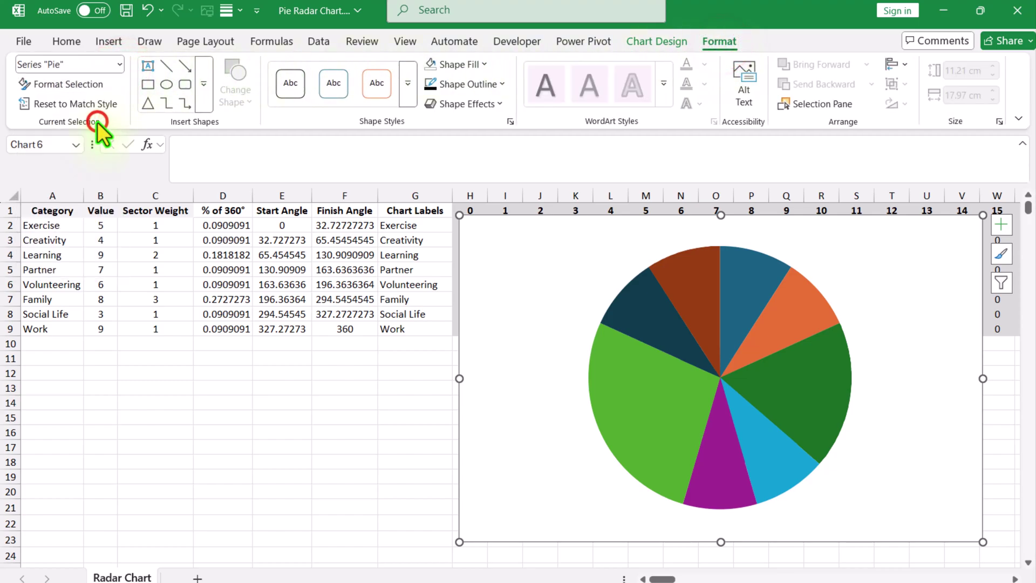
left_click(482, 66)
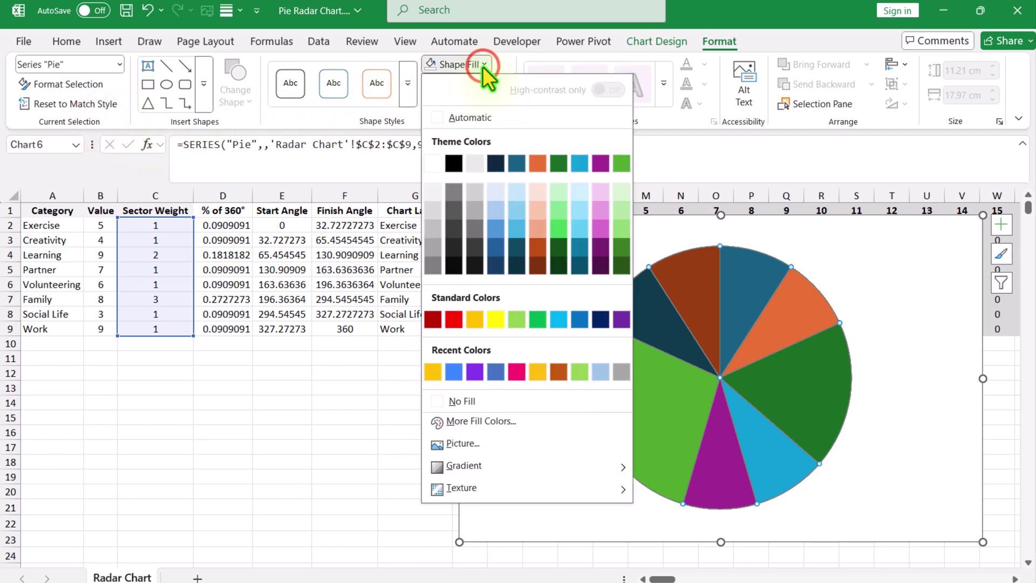
left_click(472, 404)
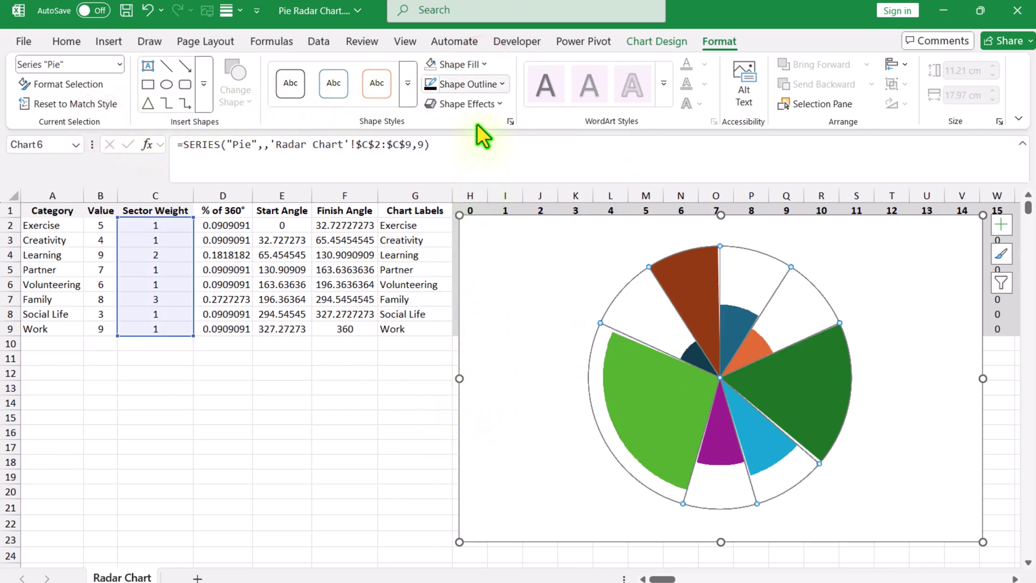
Give the Pie series a black outline with a weight of 1 pt, and deselect the chart
left_click(476, 84)
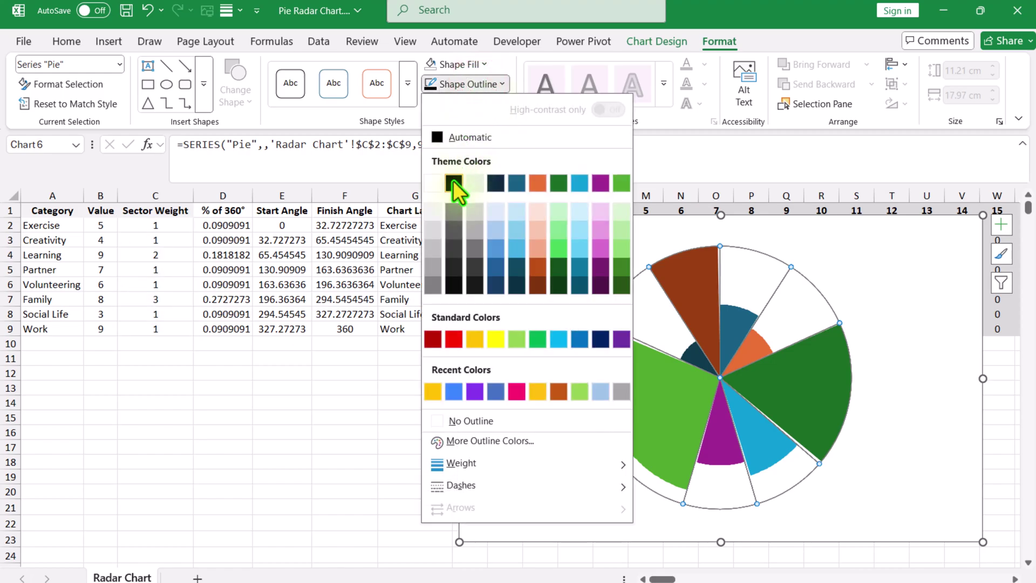
left_click(453, 181)
key("Return")
left_click(481, 87)
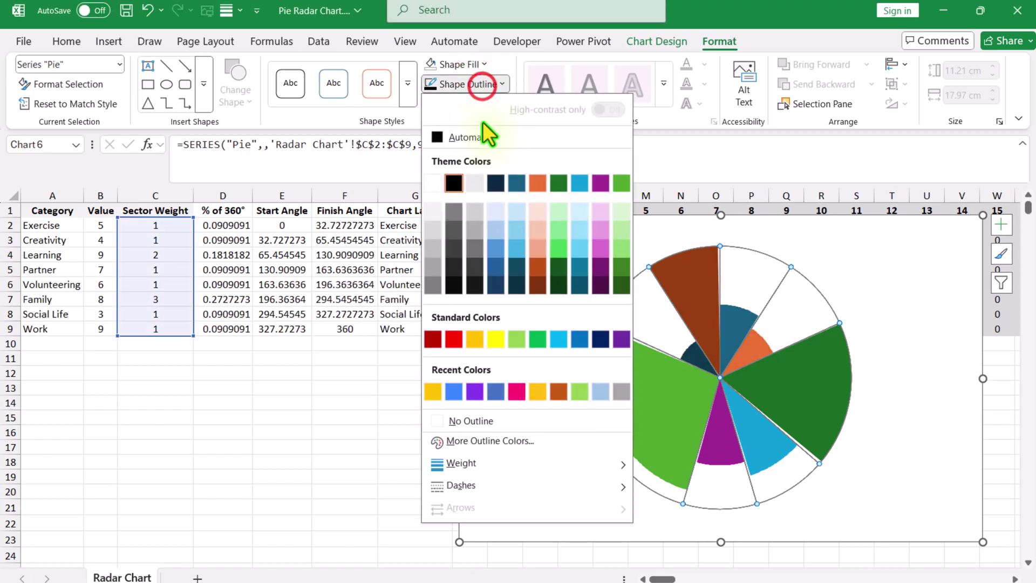
mouse_move(488, 447)
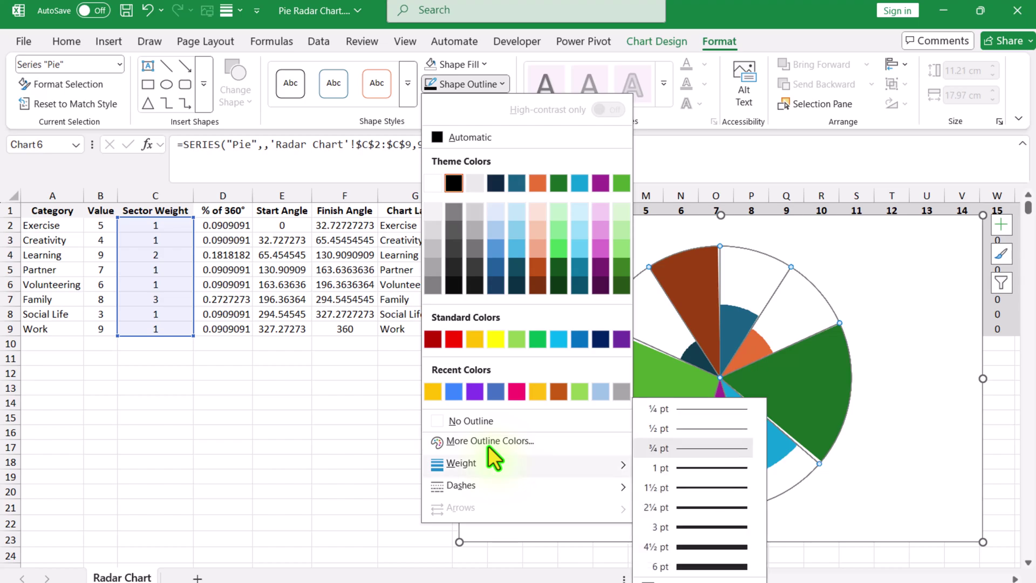
left_click(689, 468)
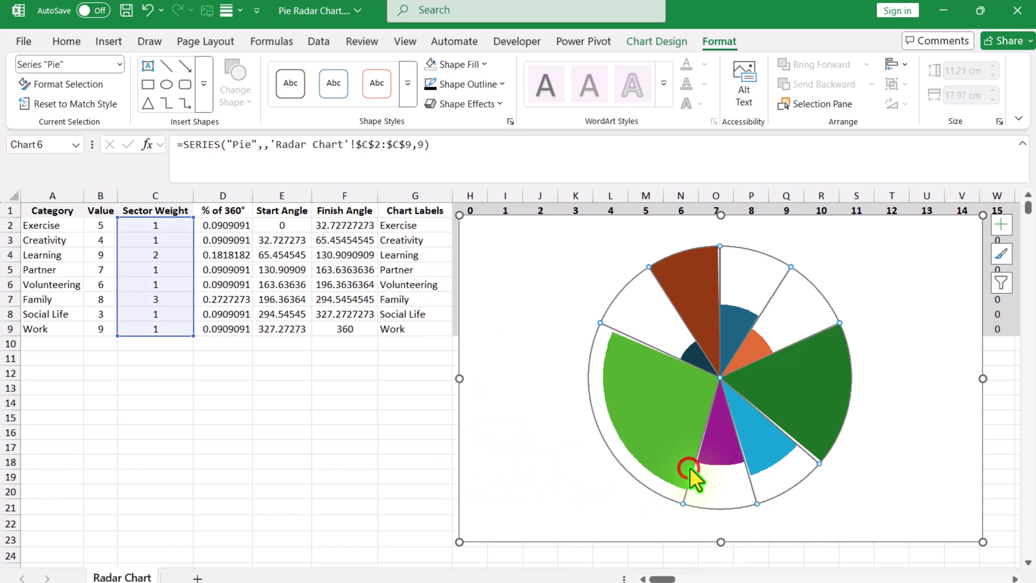
left_click(413, 429)
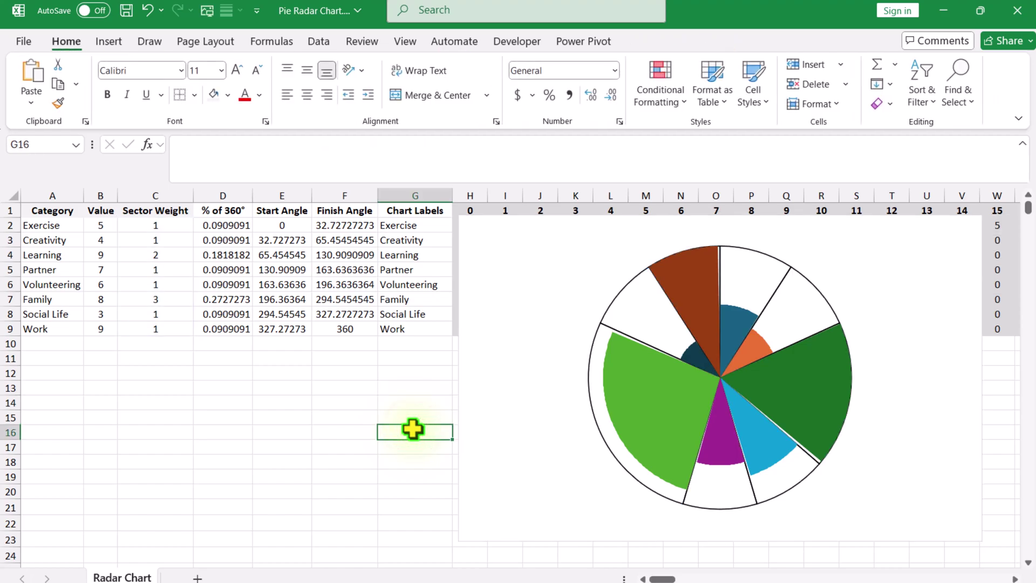
Add Secondary Major Horizontal gridlines to the combined pie radar chart
left_click(471, 378)
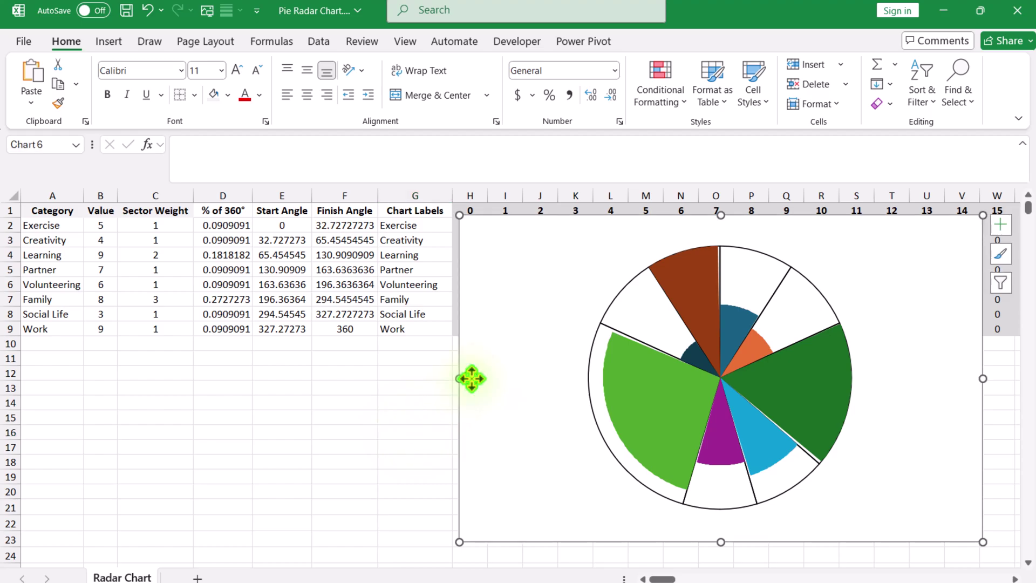
left_click(999, 225)
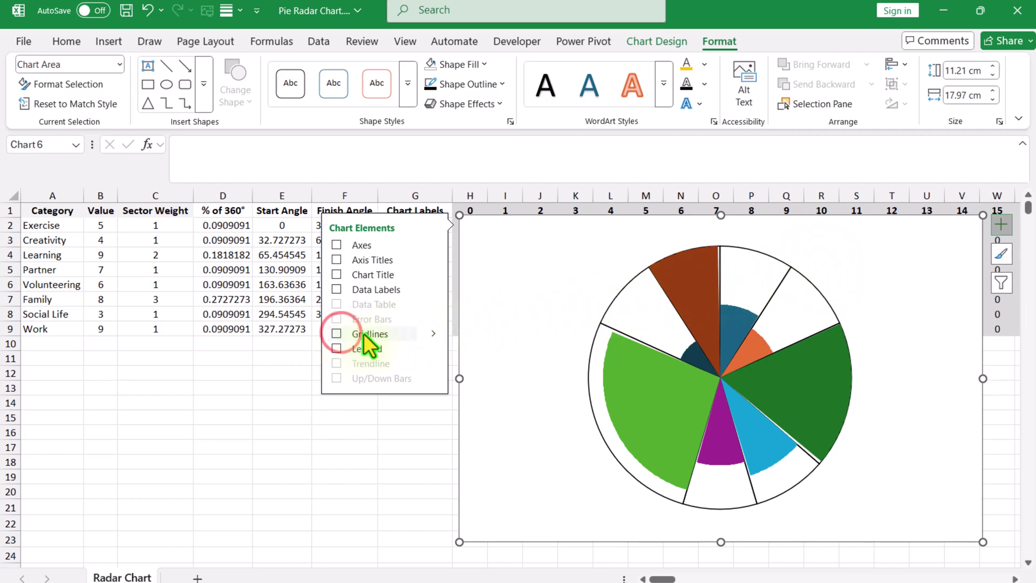
left_click(422, 334)
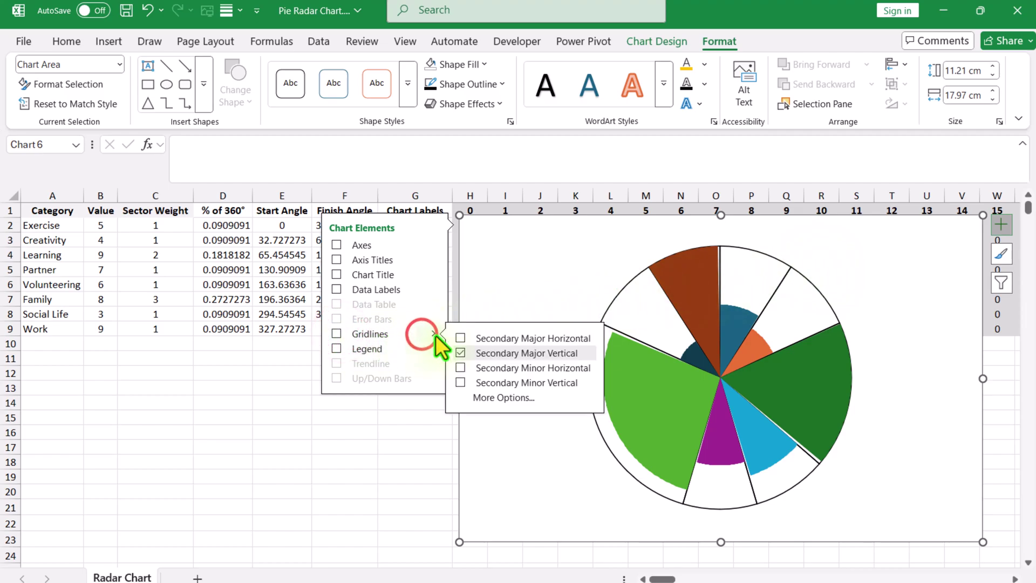
left_click(480, 338)
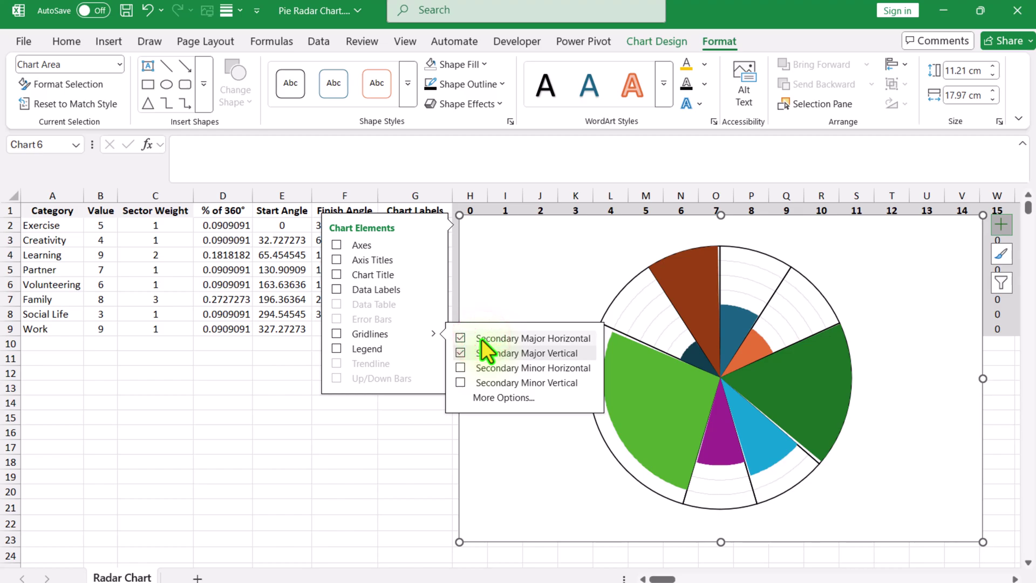
left_click(998, 225)
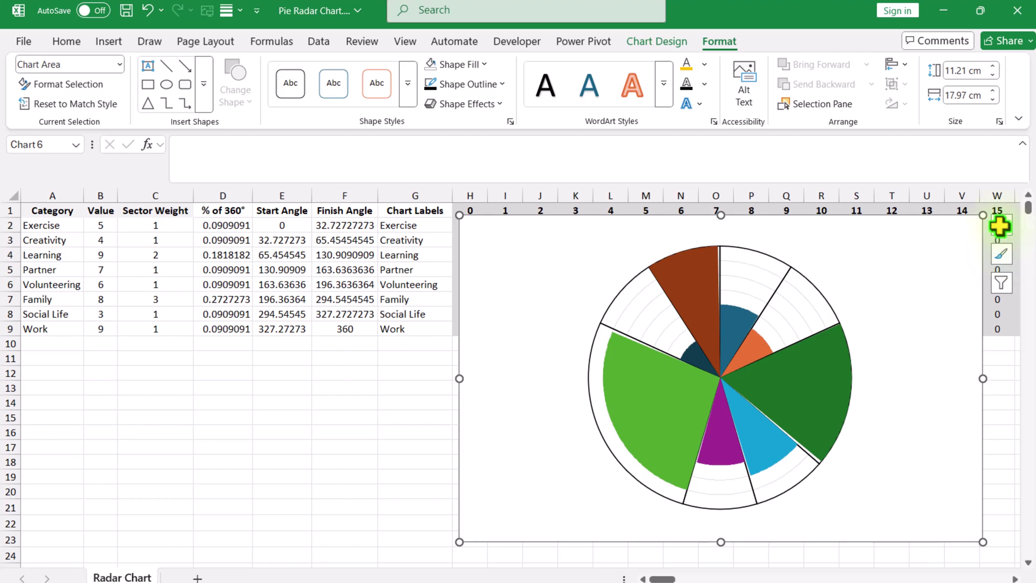
Give the dark green Learning sector (Series 3) a solid marker fill with 70% transparency
left_click(789, 372)
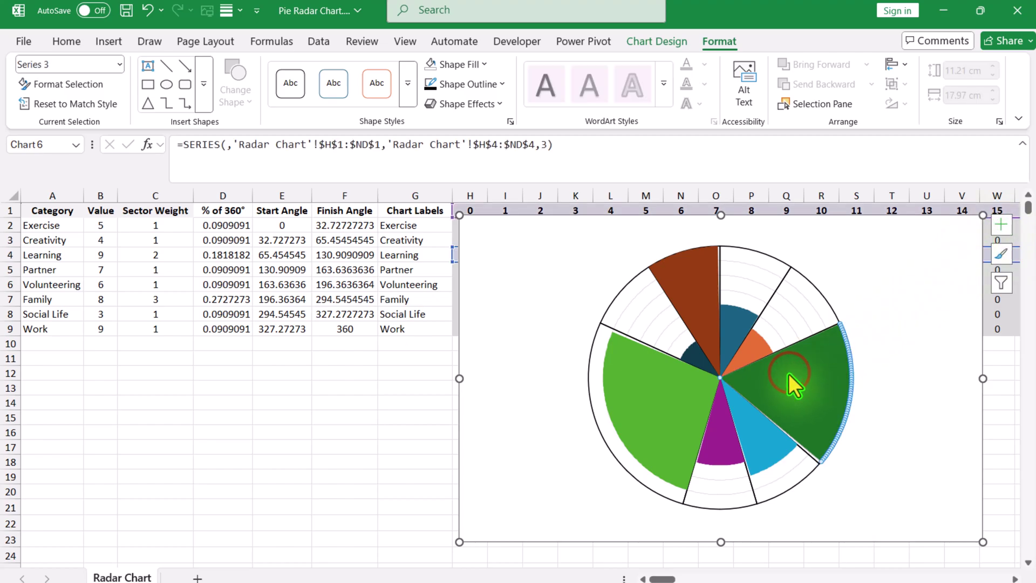
right_click(788, 373)
left_click(842, 546)
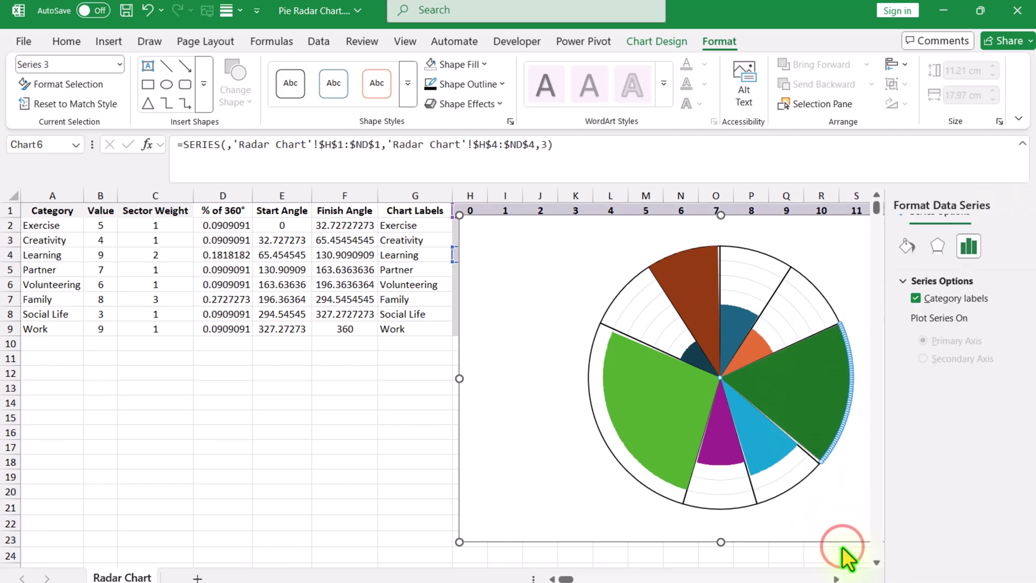
left_click(837, 268)
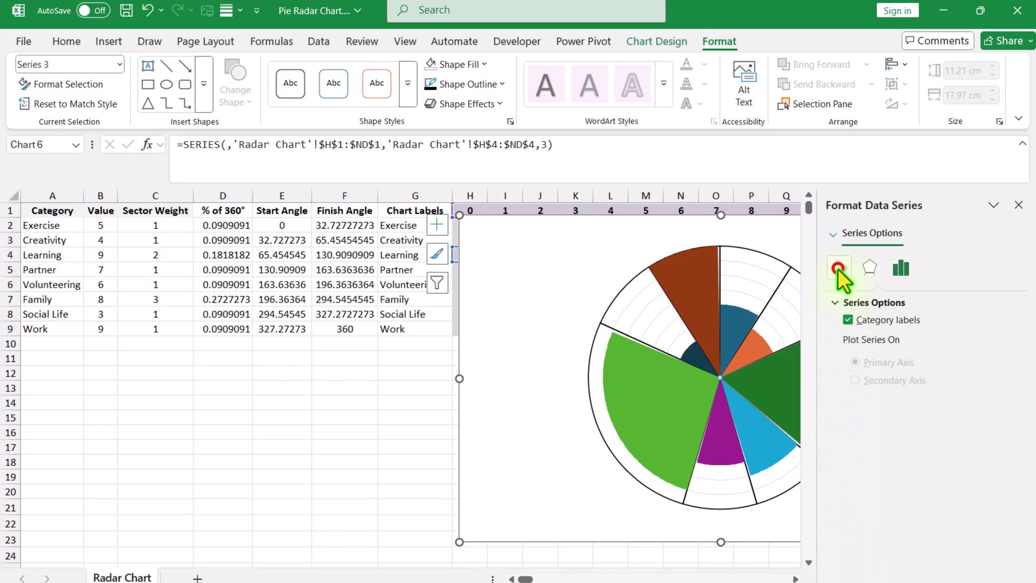
left_click(896, 304)
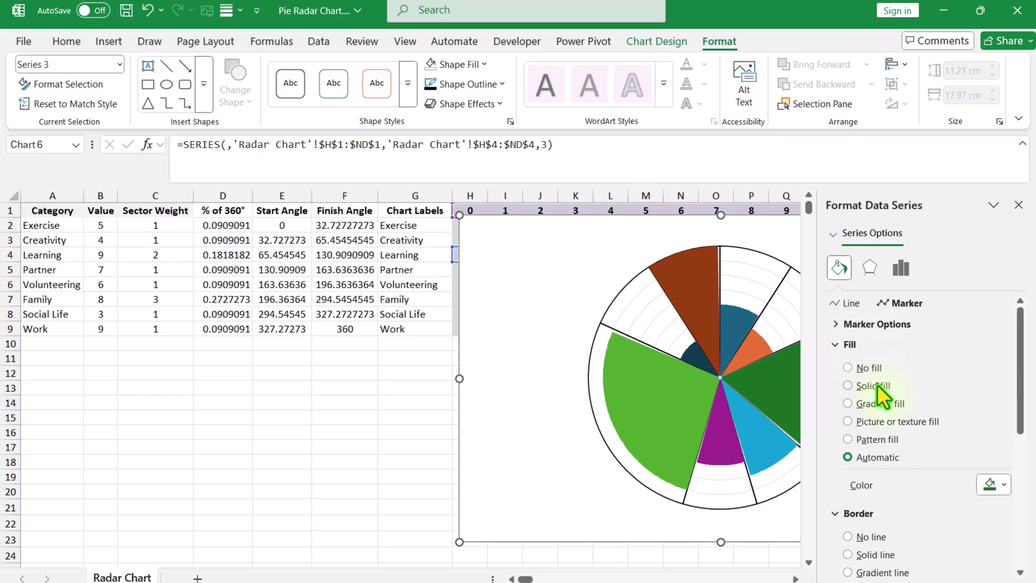
left_click(847, 385)
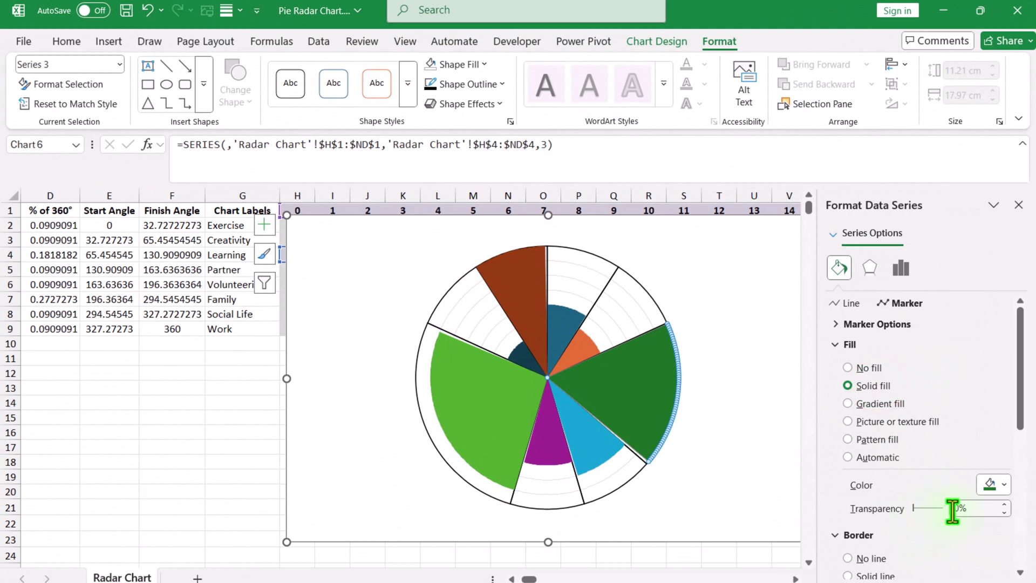
left_click(954, 508)
type("70")
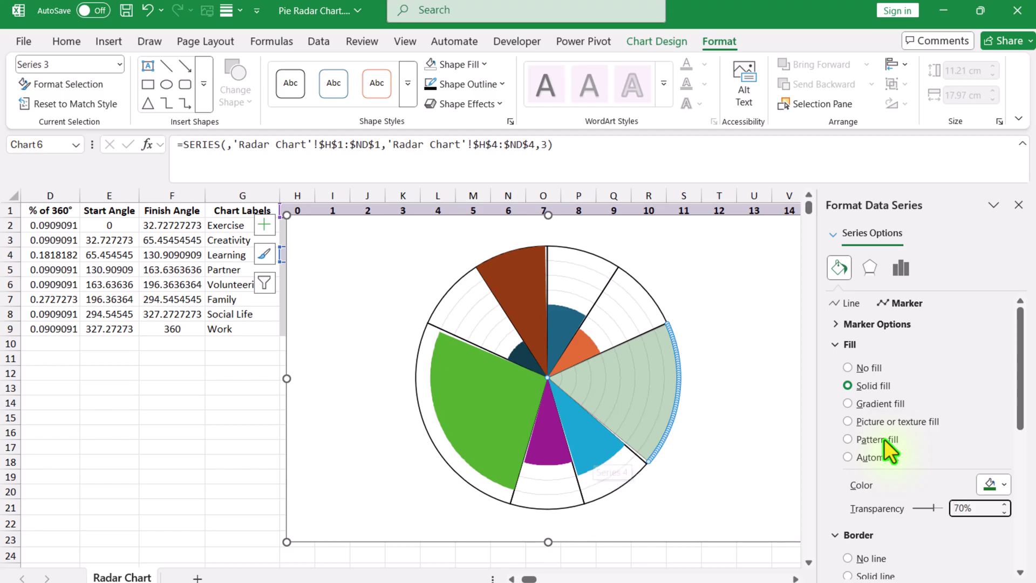
Give the light blue Partner sector (Series 4) a solid marker fill in its original light blue theme colour with 70% transparency
left_click(599, 441)
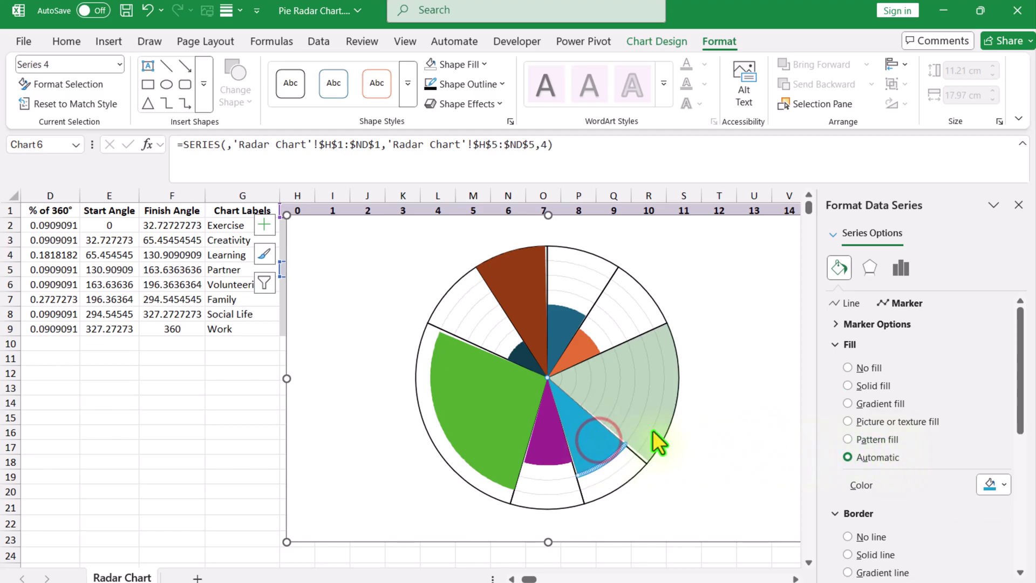
left_click(874, 386)
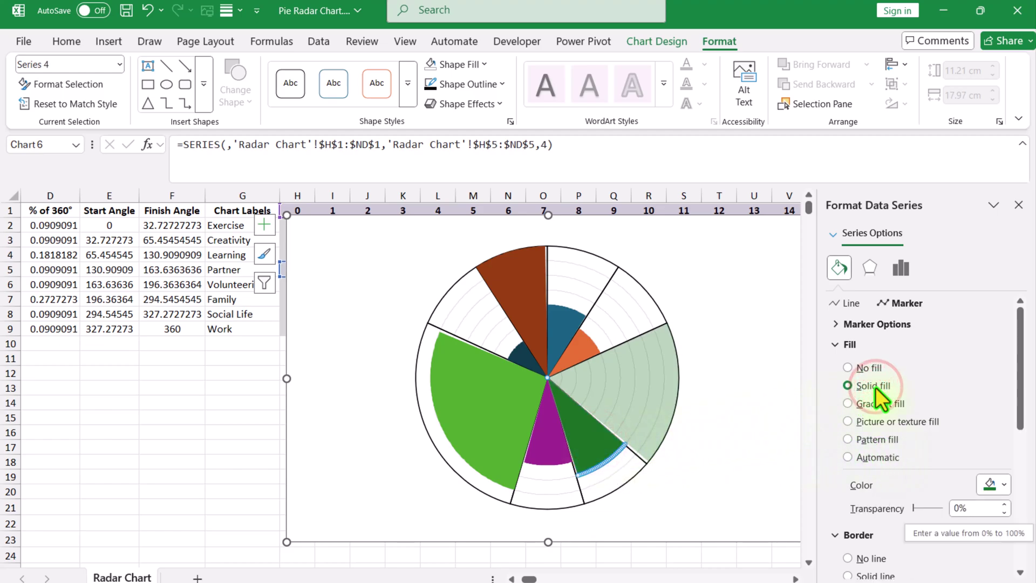
left_click(1003, 485)
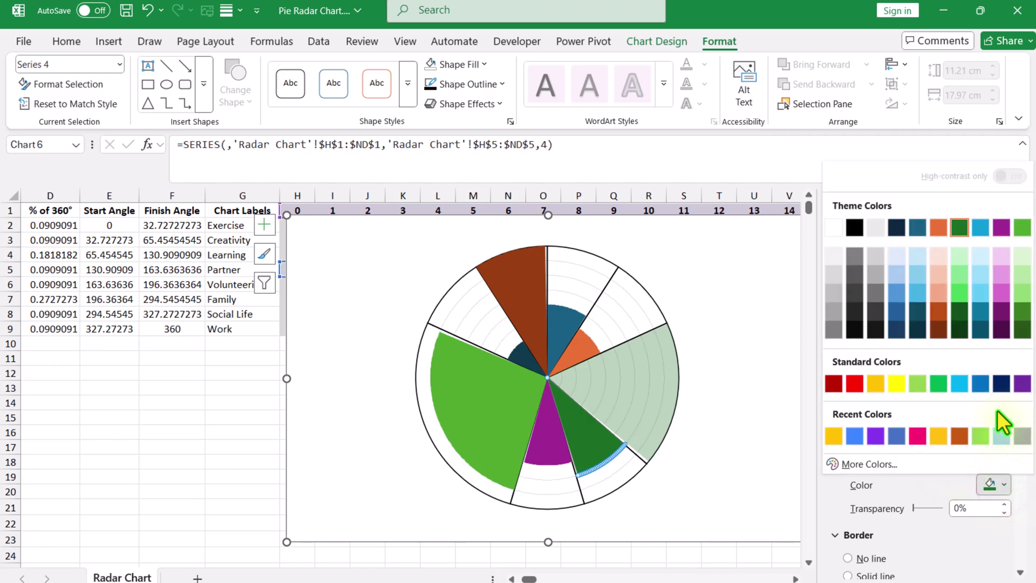
left_click(979, 228)
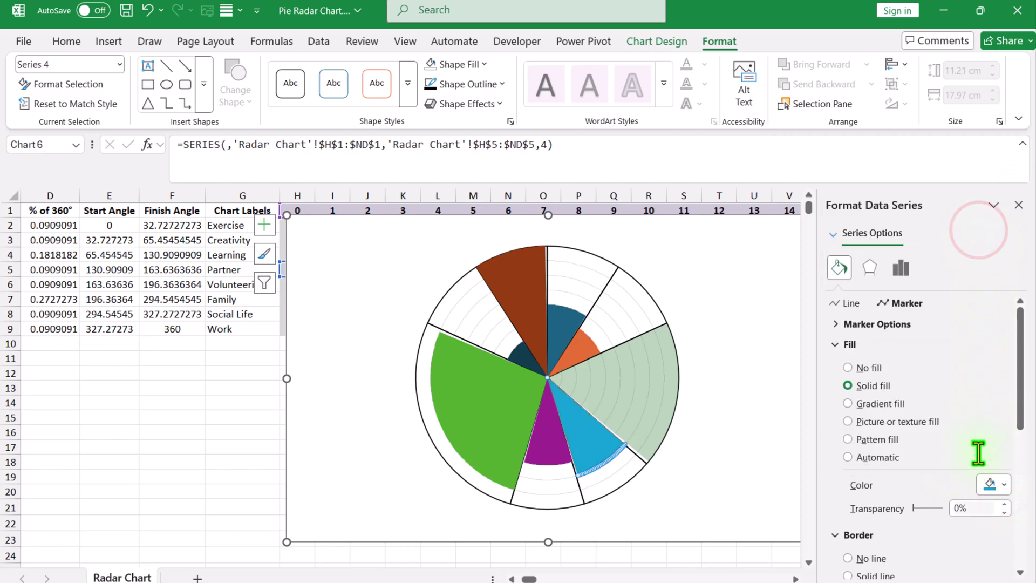
left_click(977, 508)
type("70")
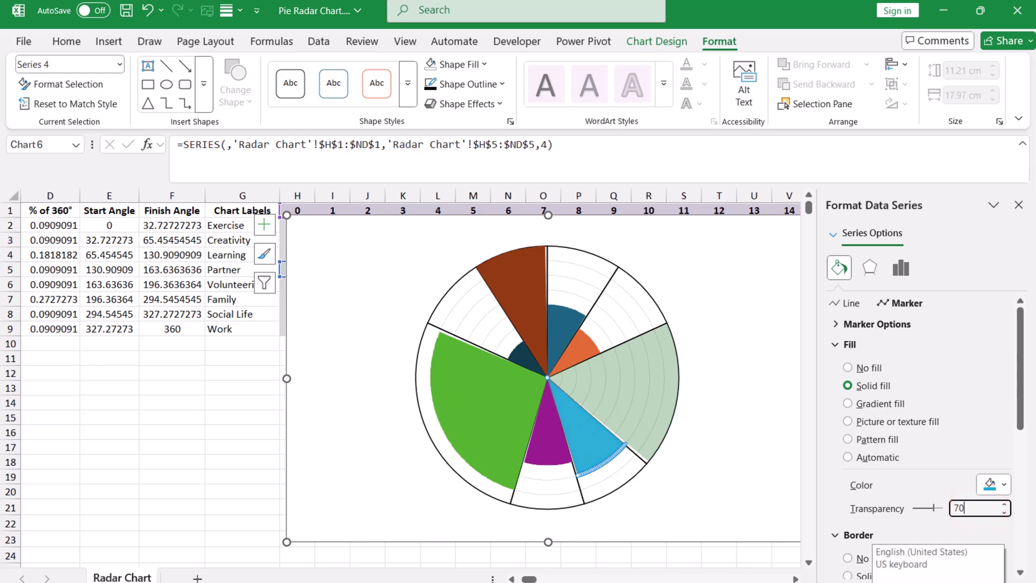
key("Return")
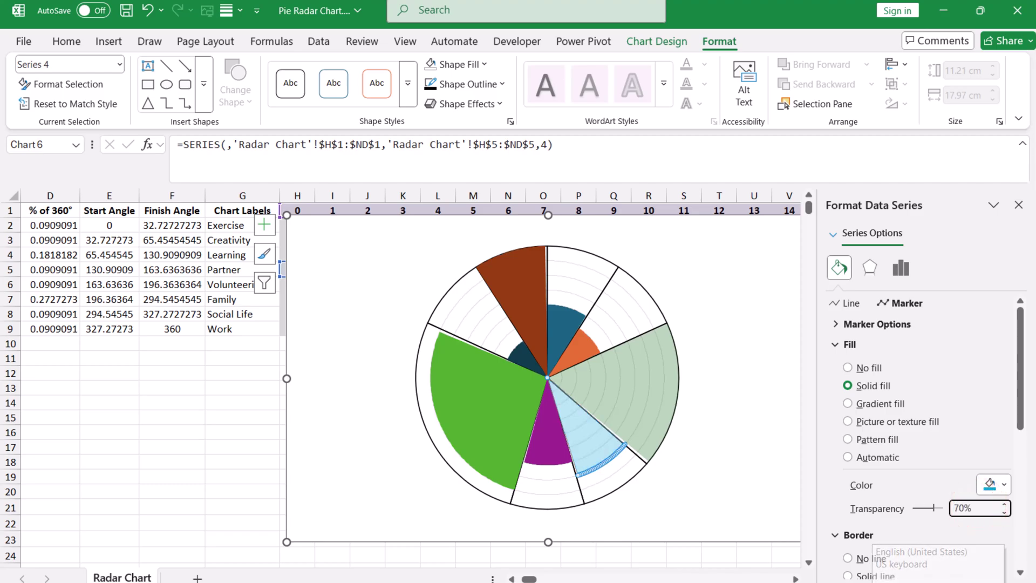
Give the purple Volunteering sector (Series 5) a solid purple marker fill with 70% transparency
left_click(546, 451)
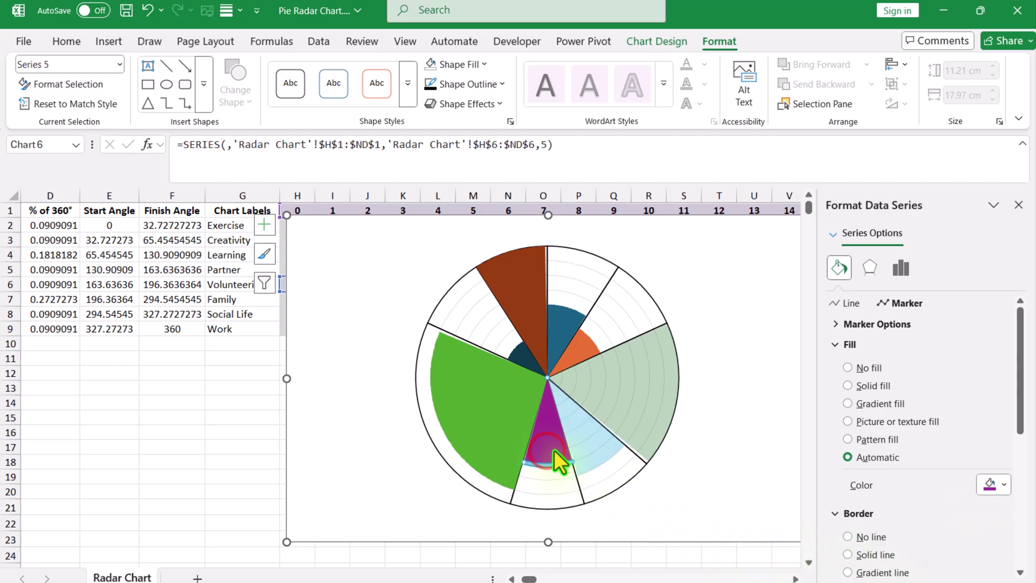
left_click(877, 385)
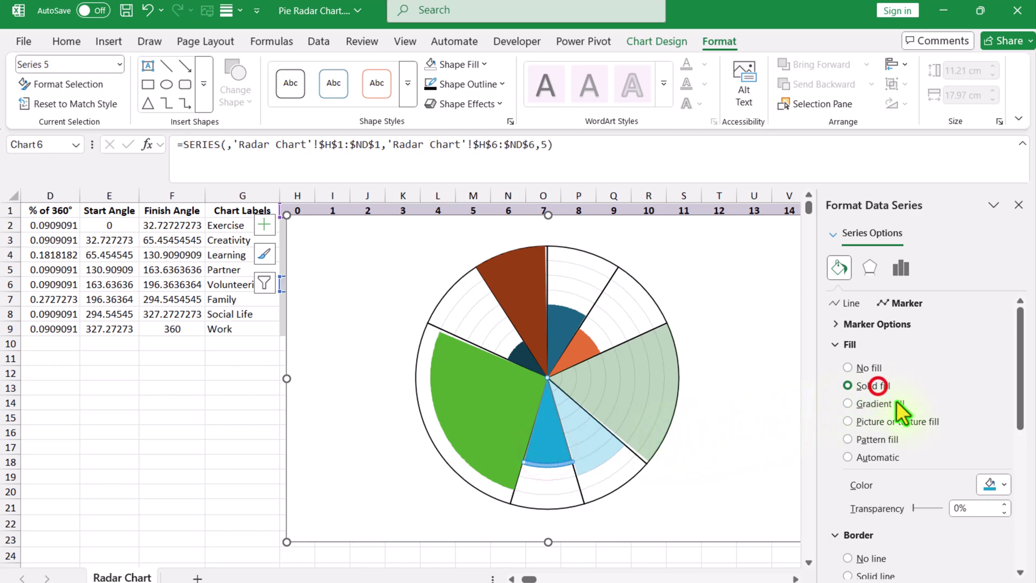
left_click(1002, 485)
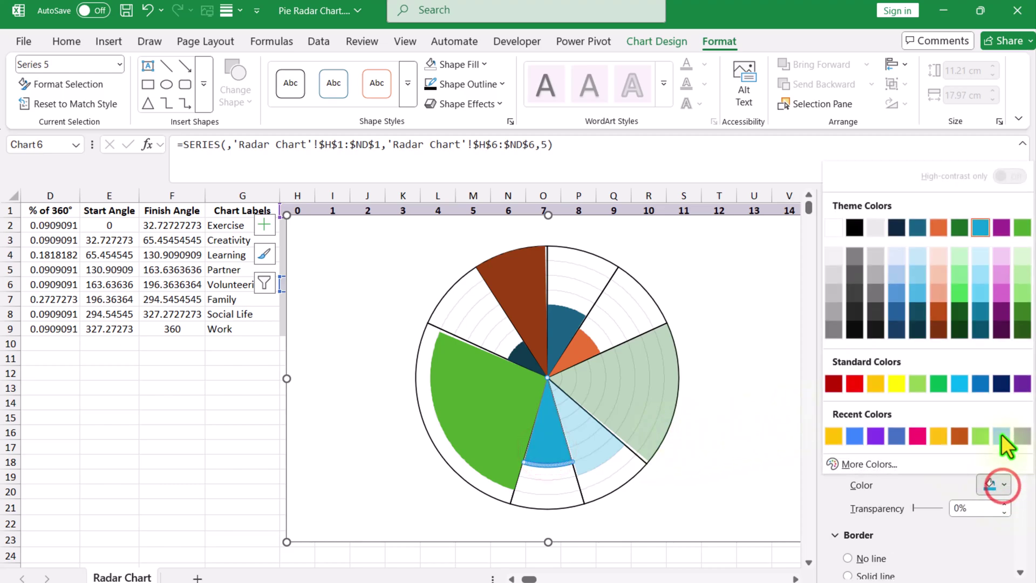
left_click(1001, 227)
double_click(966, 508)
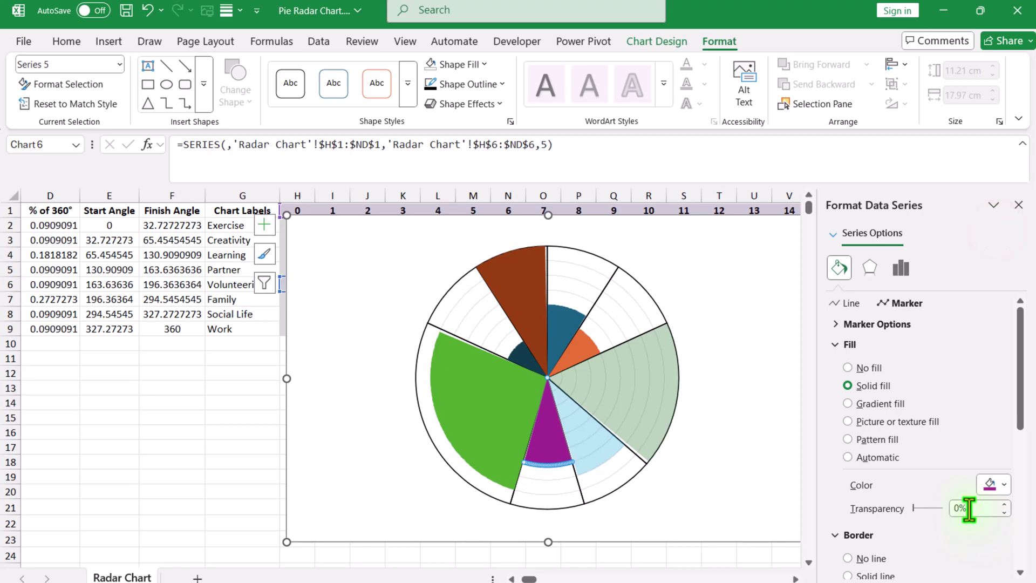
type("70")
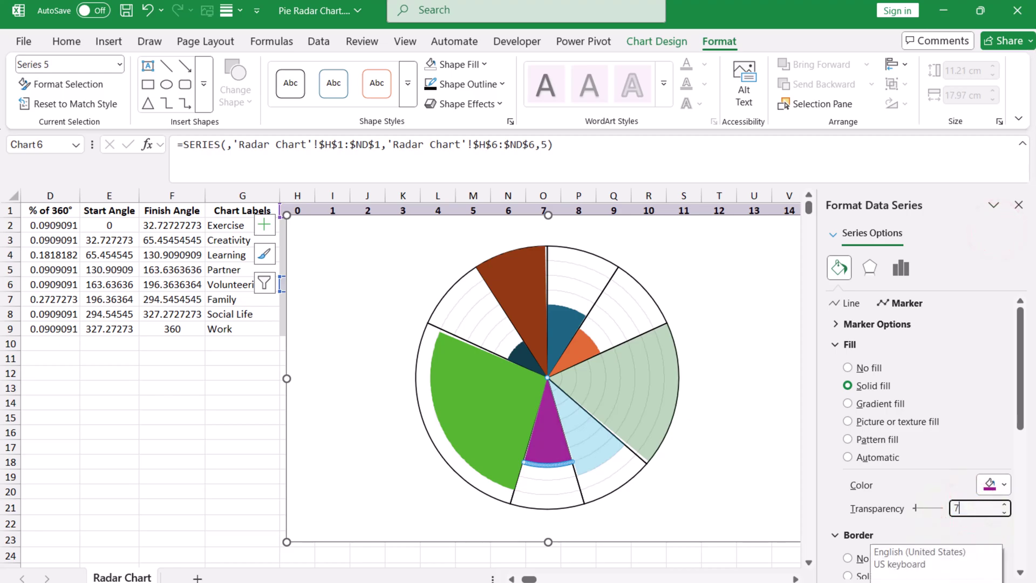
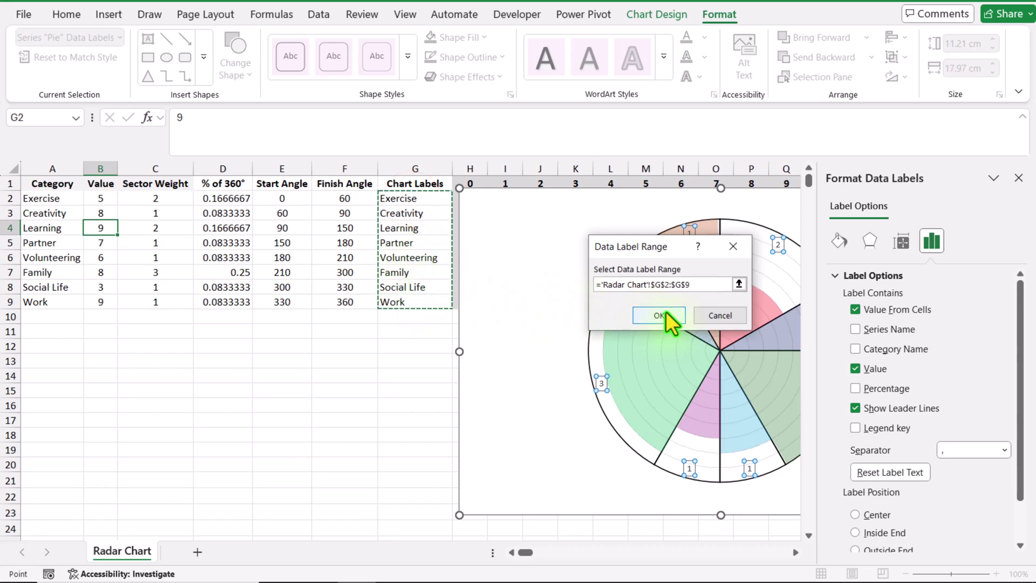
Apply the range G2:G9 as the Pie series' data label text and position the labels at Outside End
left_click(665, 312)
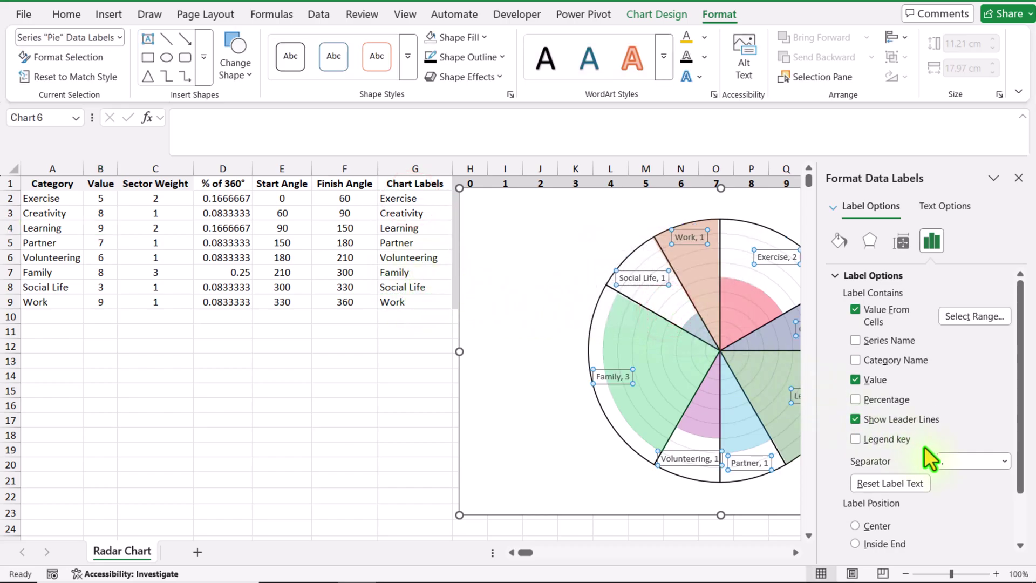
scroll(923, 445, "down", 2)
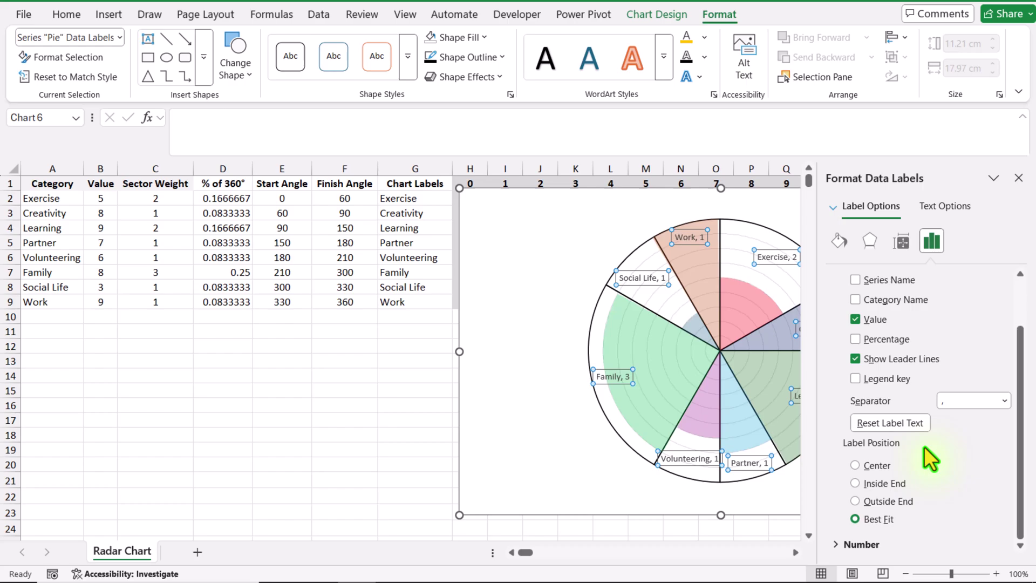
left_click(901, 501)
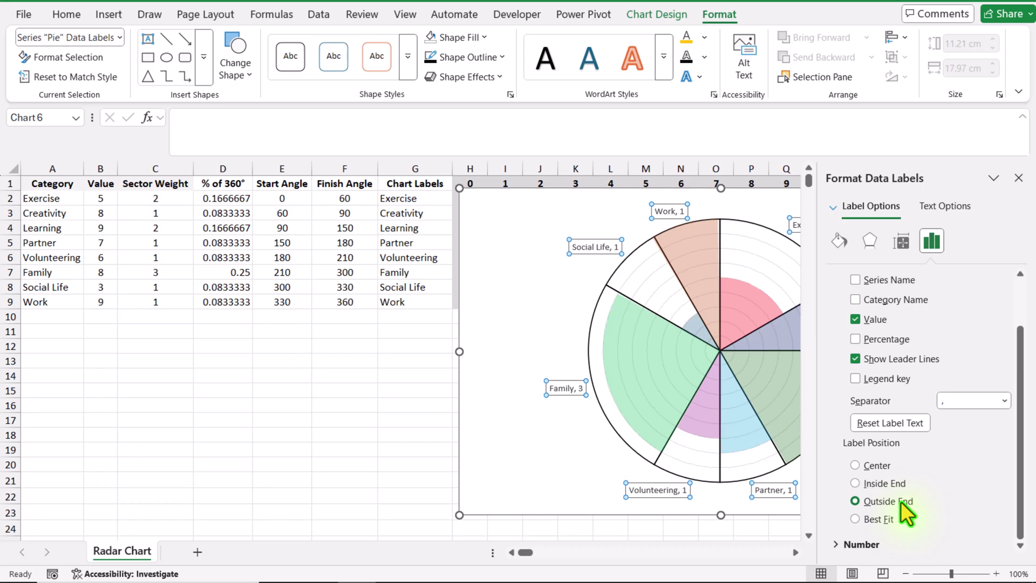
Show the percentage instead of the value in the Pie data labels and close the label formatting options
left_click(895, 340)
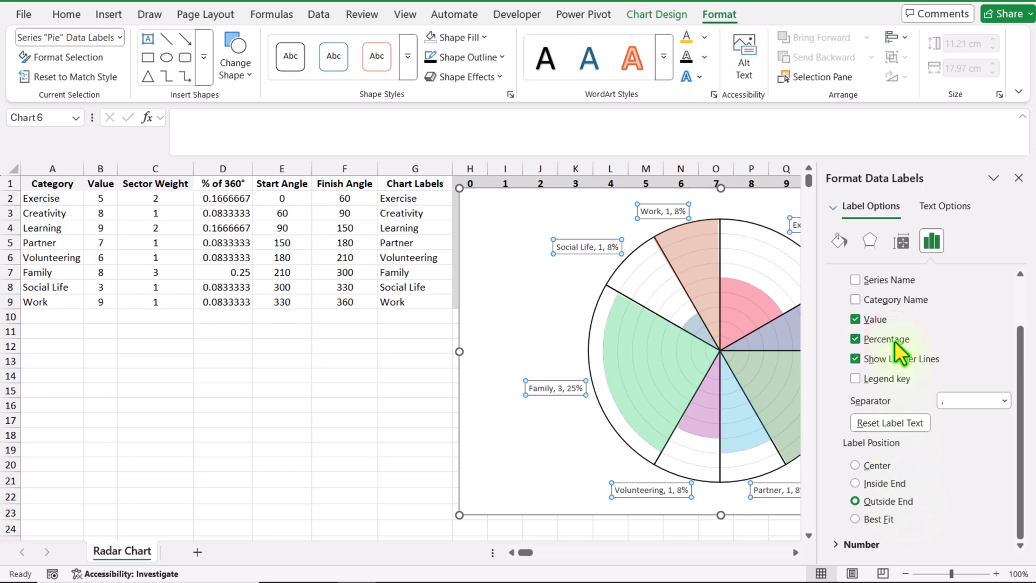
left_click(876, 320)
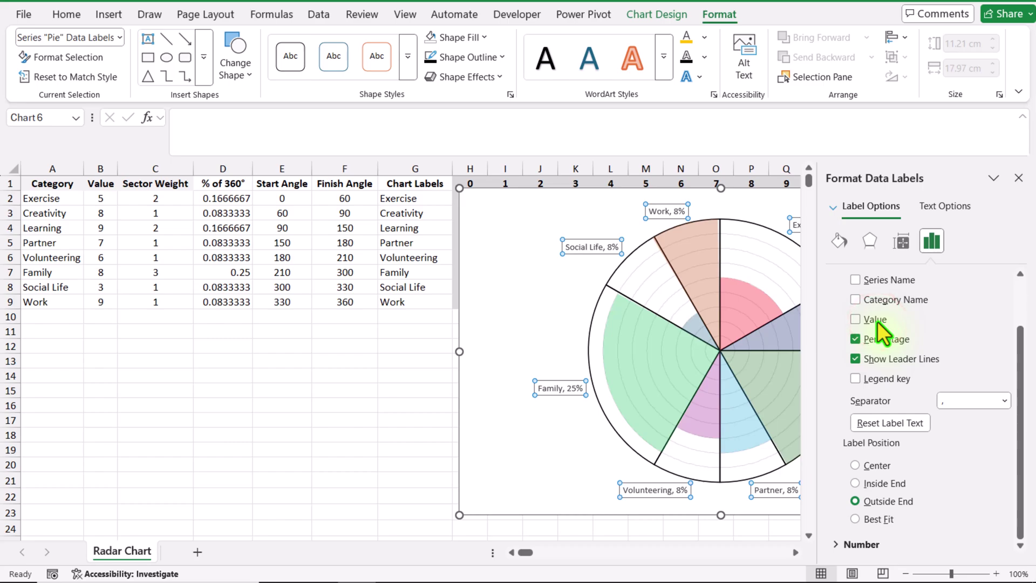
mouse_move(690, 318)
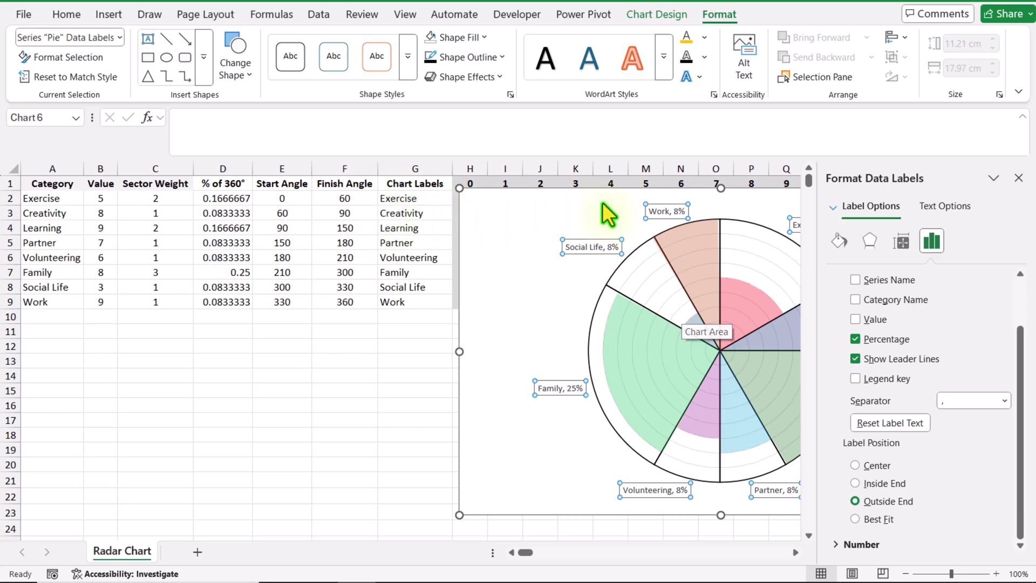
left_click(1019, 178)
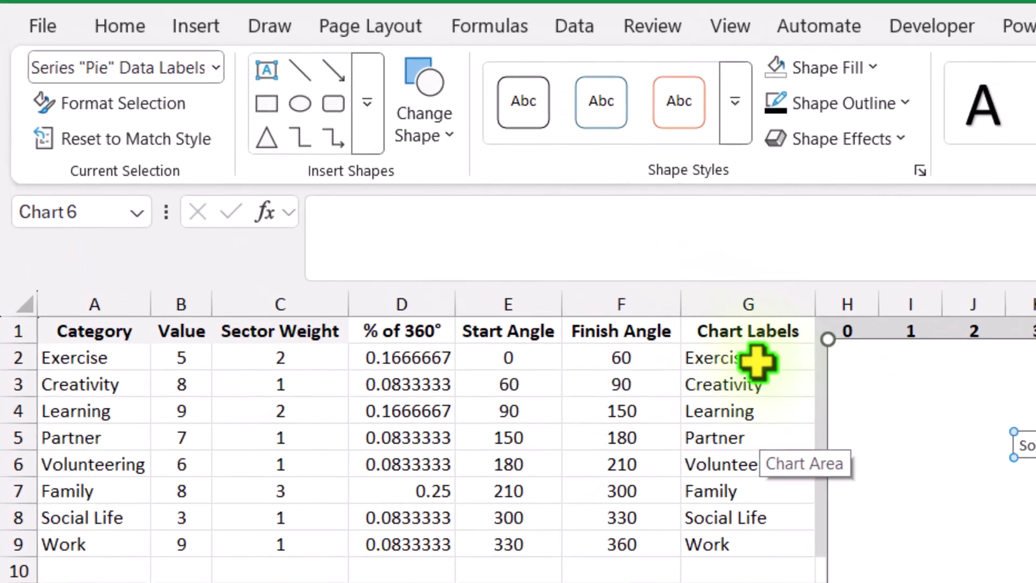
Extend the Chart Labels formula in G2 to =A2&CHAR(10)&B2, joining category and value with a line break
left_click(432, 206)
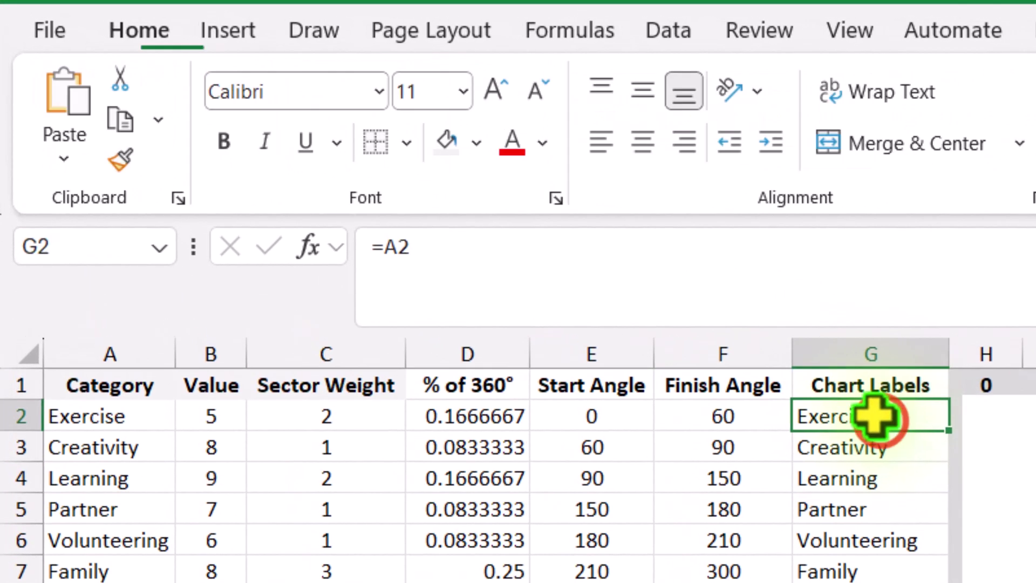
left_click(701, 274)
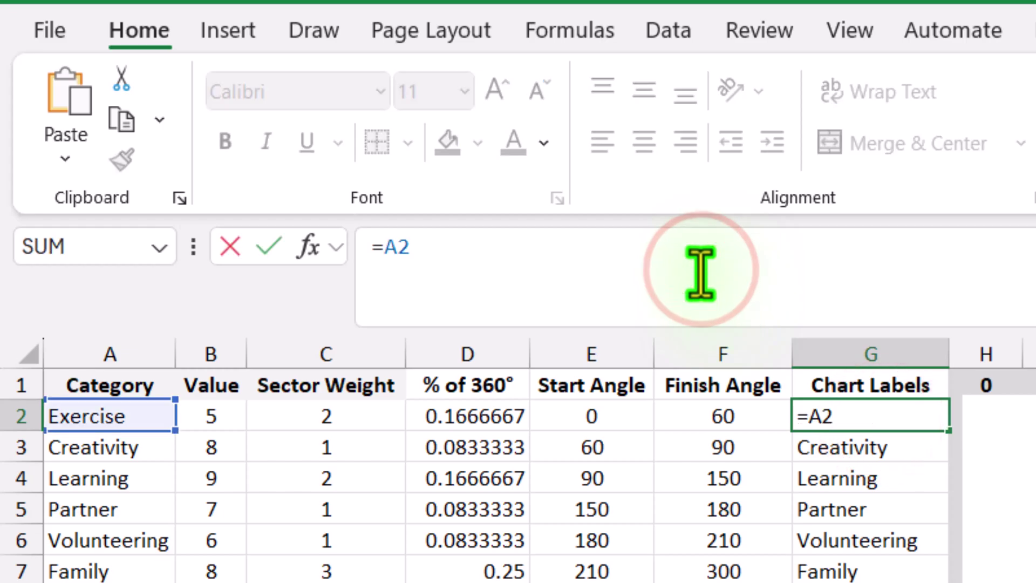
type("&char")
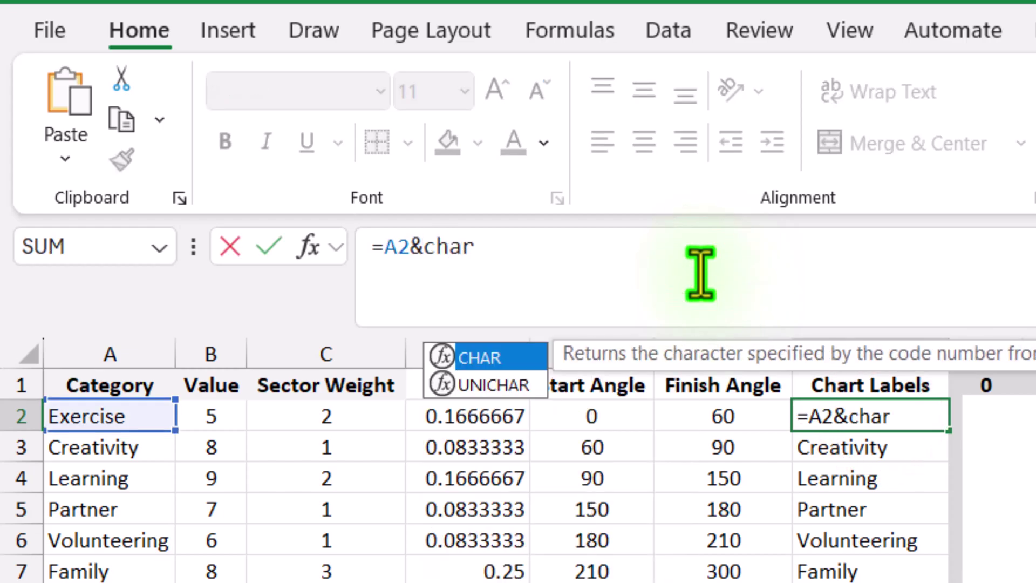
type("(10)")
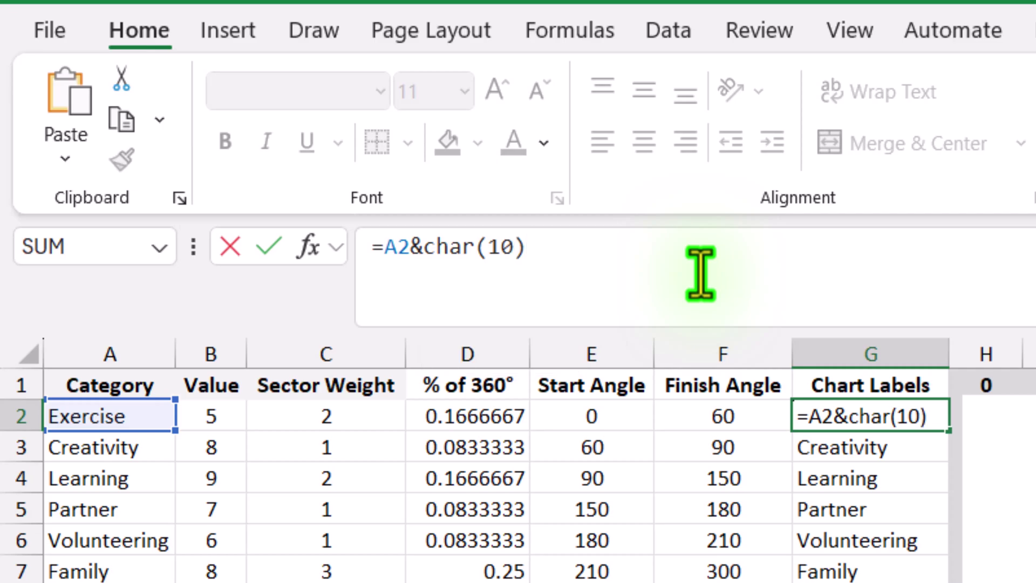
type("&")
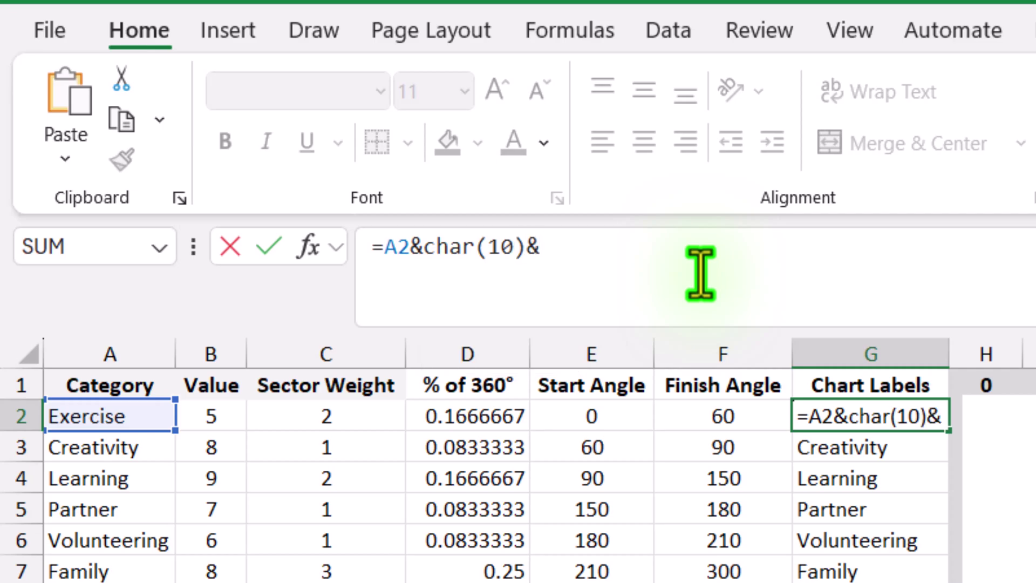
left_click(205, 413)
key("Return")
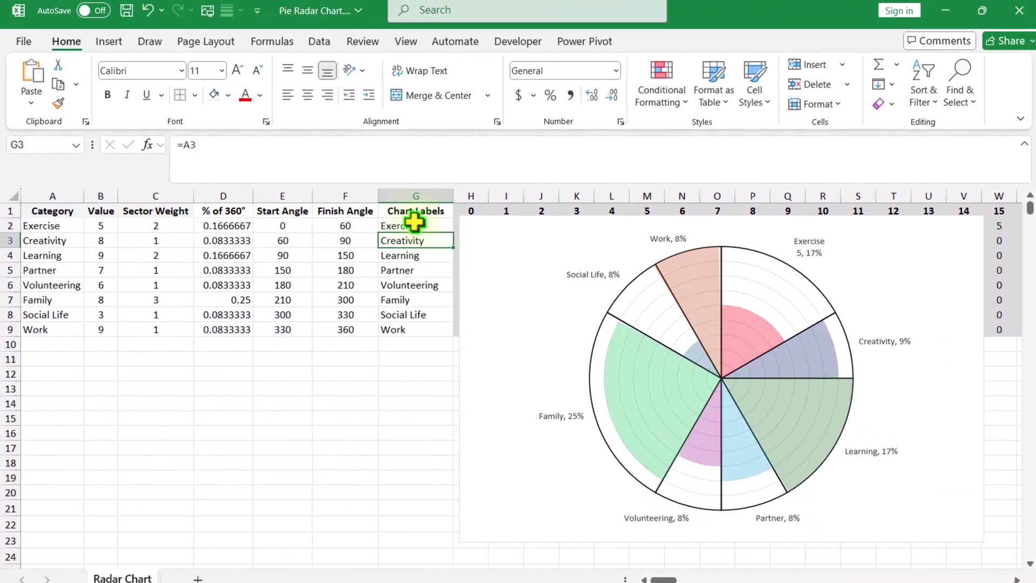
Fill the Chart Labels formula from G2 down to G9 and deselect the range
left_click(766, 360)
left_click_drag(452, 232, 426, 345)
left_click(406, 403)
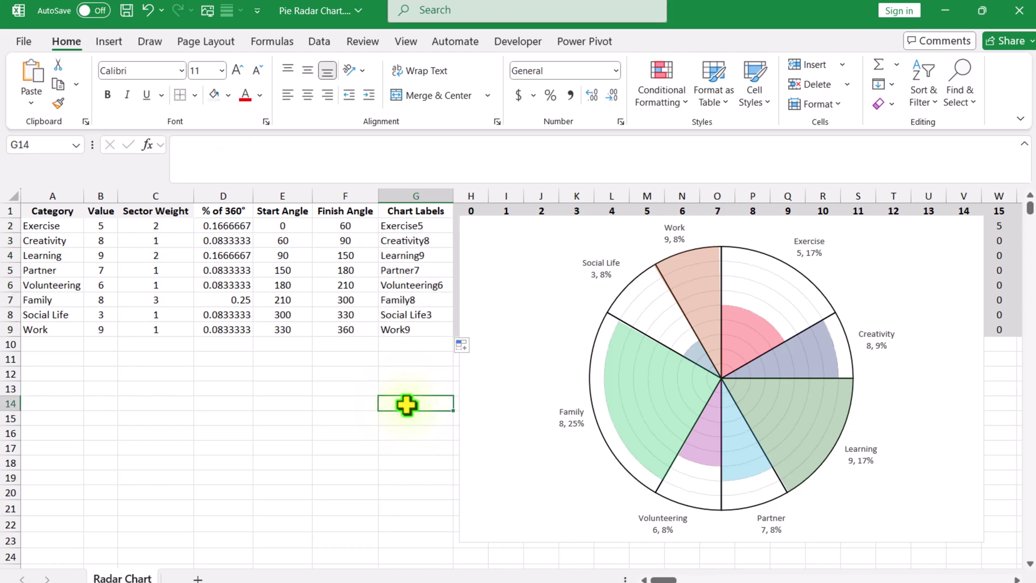
Format all of the chart's data labels as bold black text at size 11, and deselect the chart
left_click(877, 344)
left_click(234, 70)
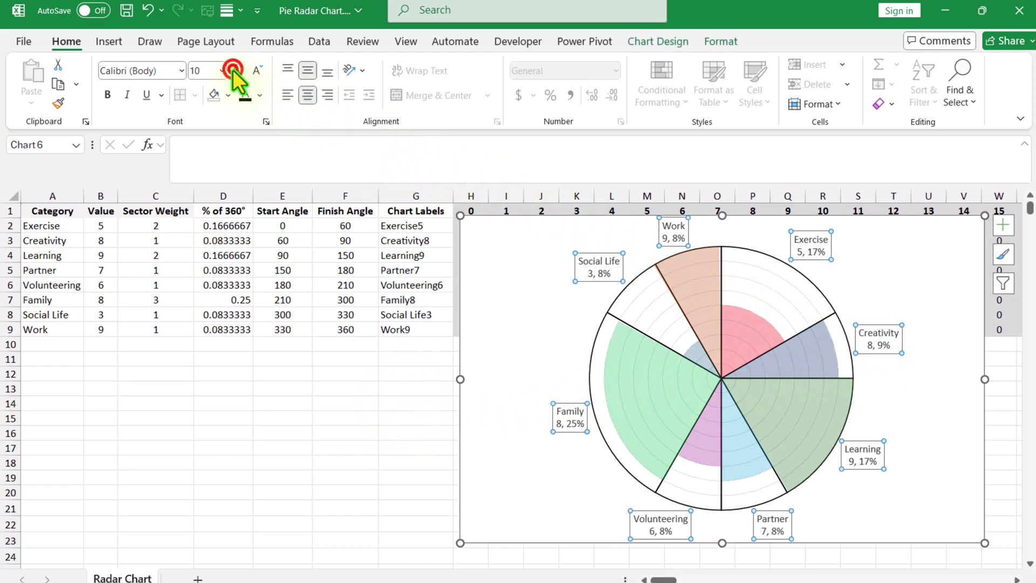
left_click(234, 69)
left_click(243, 95)
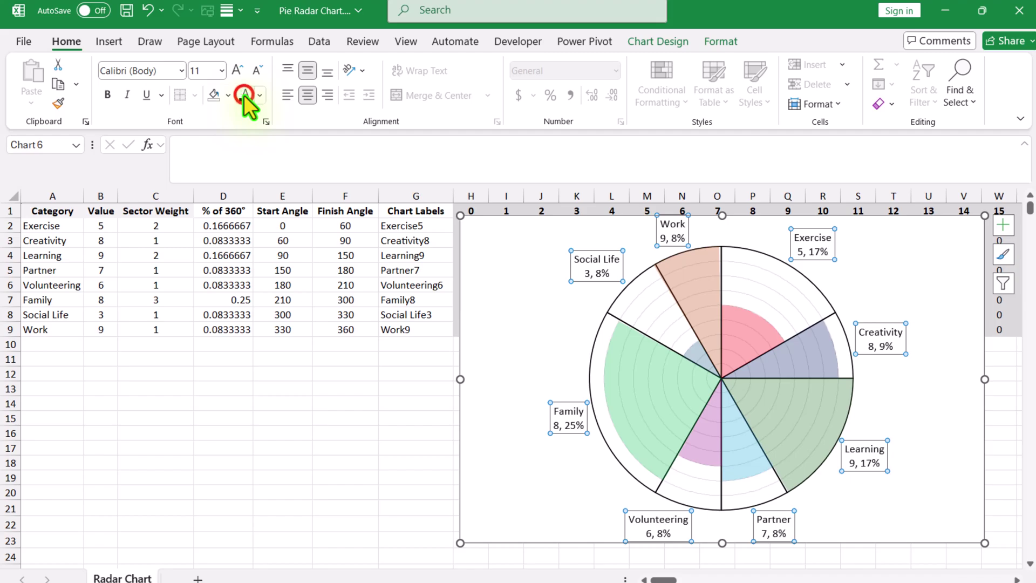
left_click(107, 94)
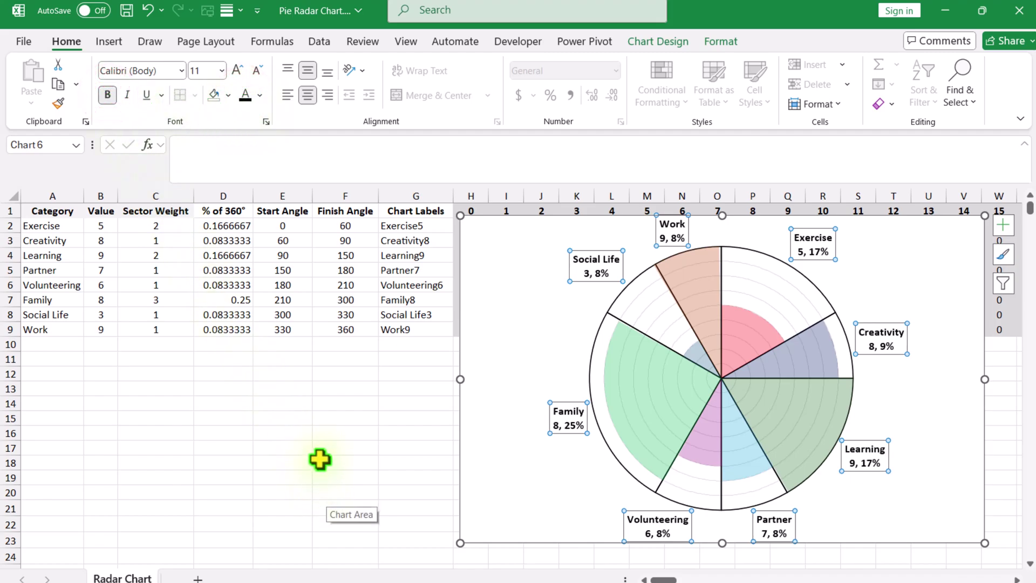
left_click(320, 428)
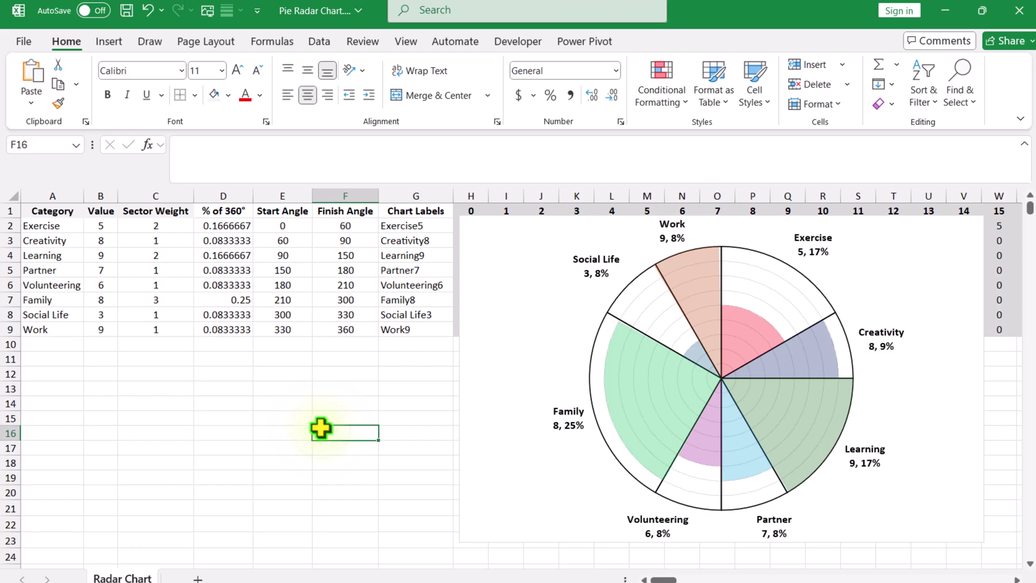